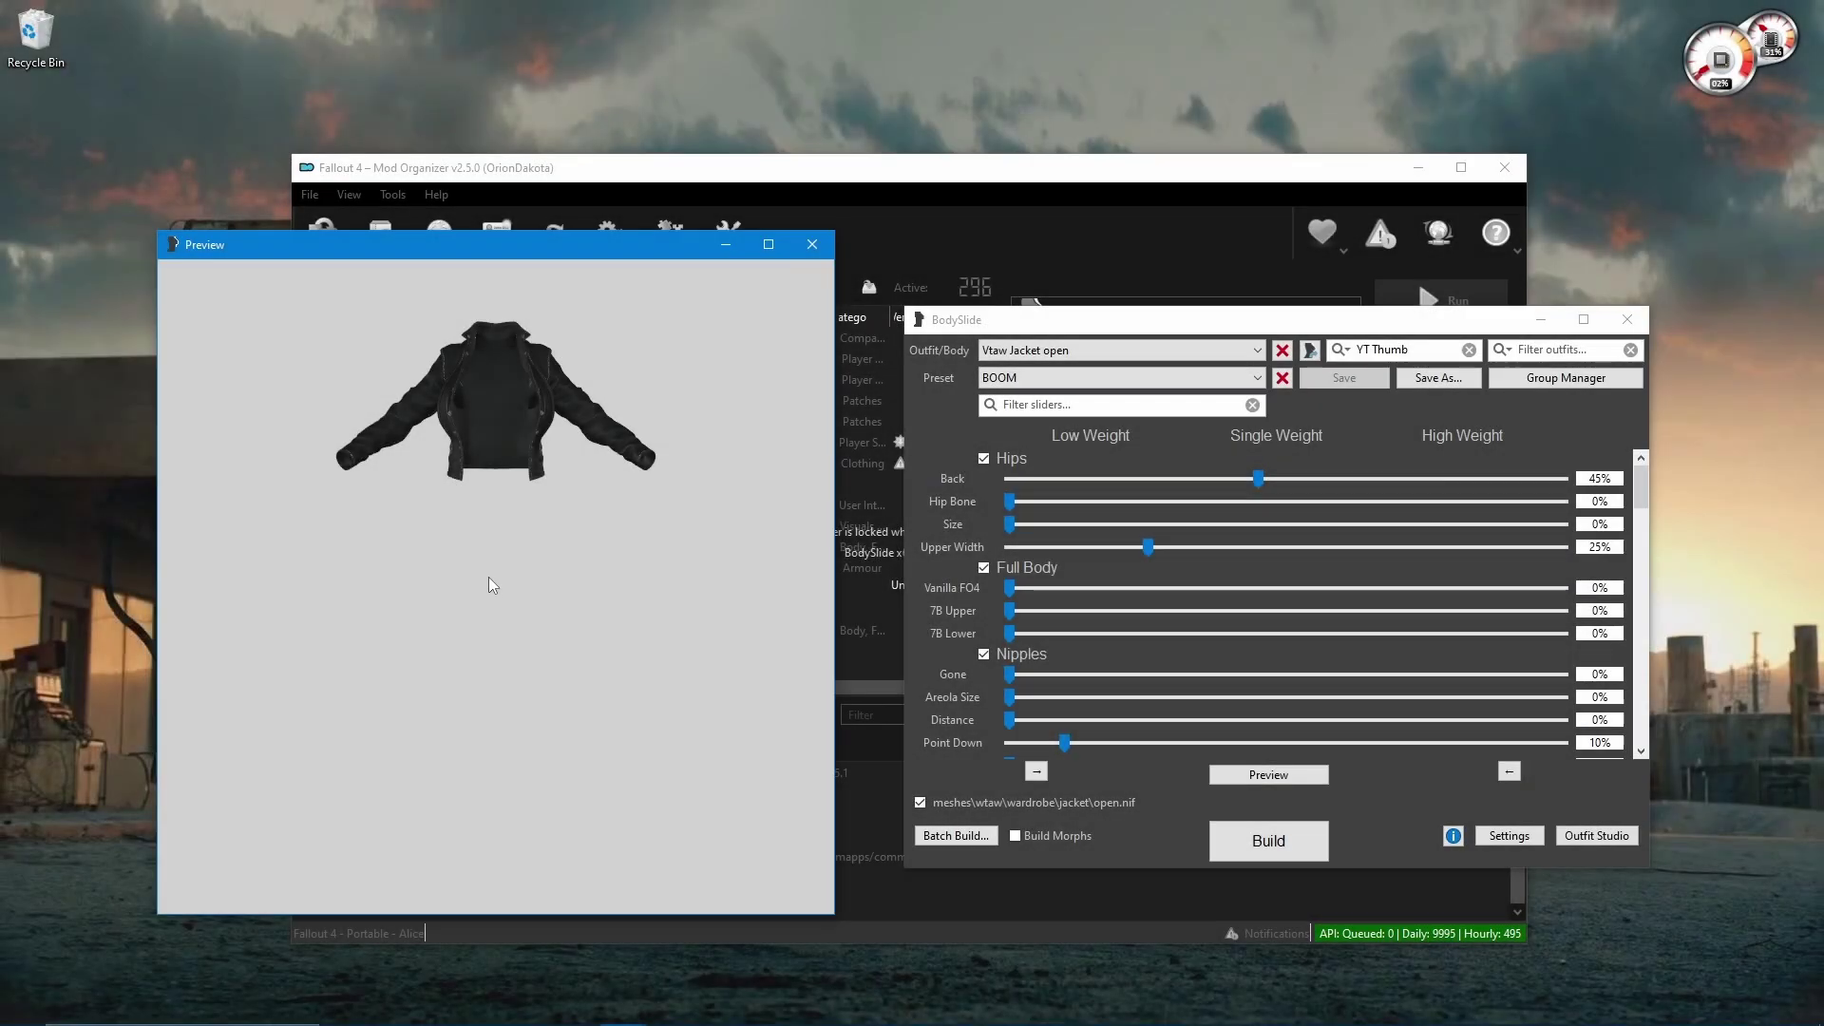
Open the jacket project in Outfit Studio and load CBBE Body as the reference.
click(1311, 352)
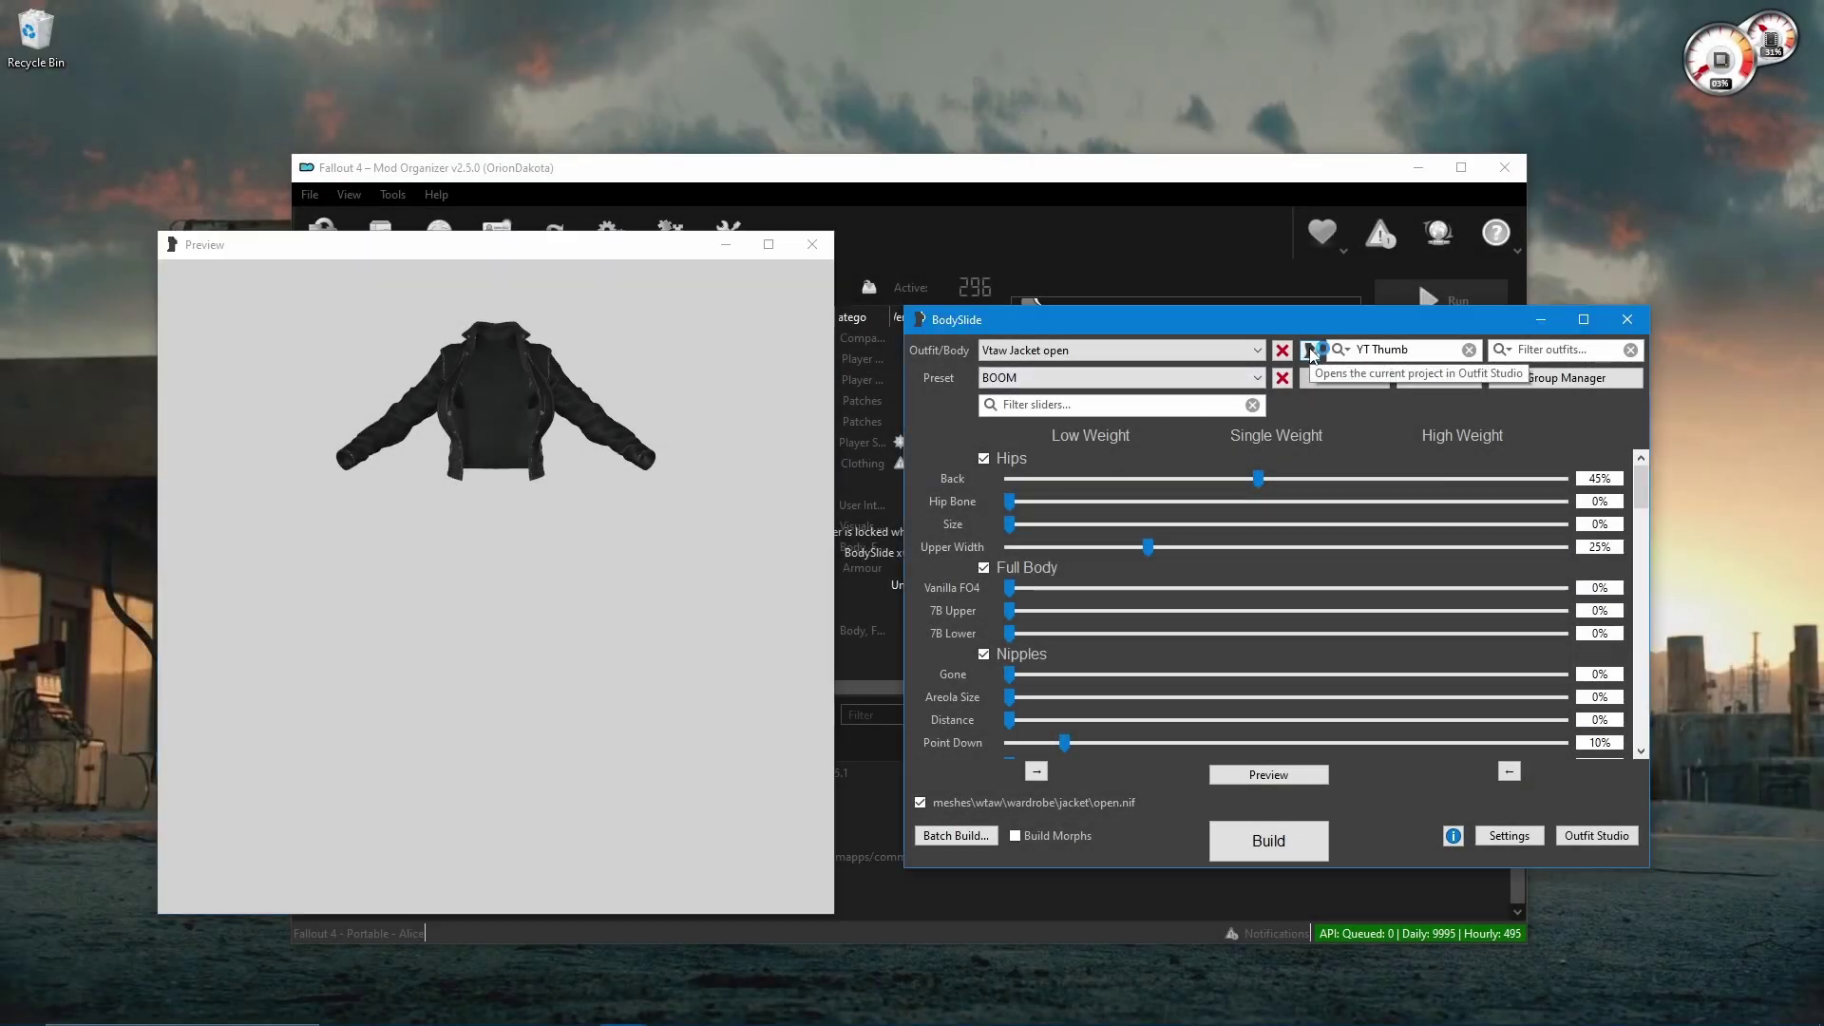
click(1311, 352)
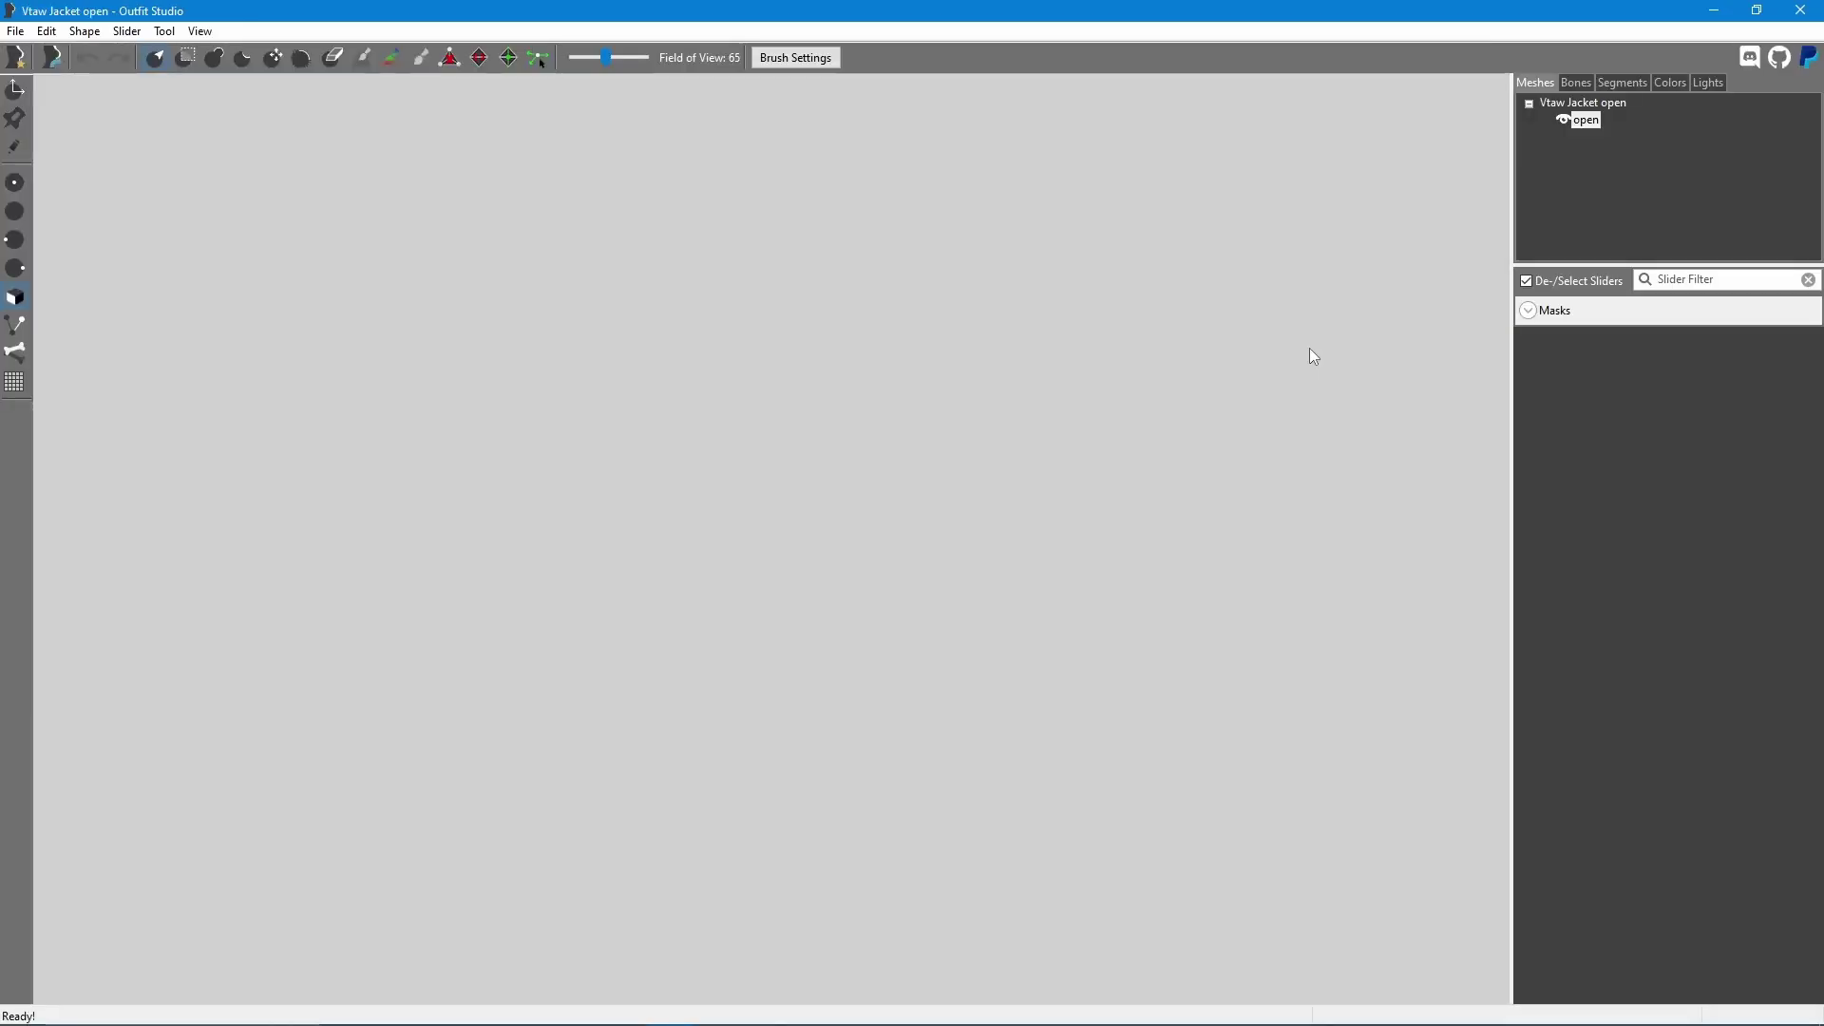
click(4, 35)
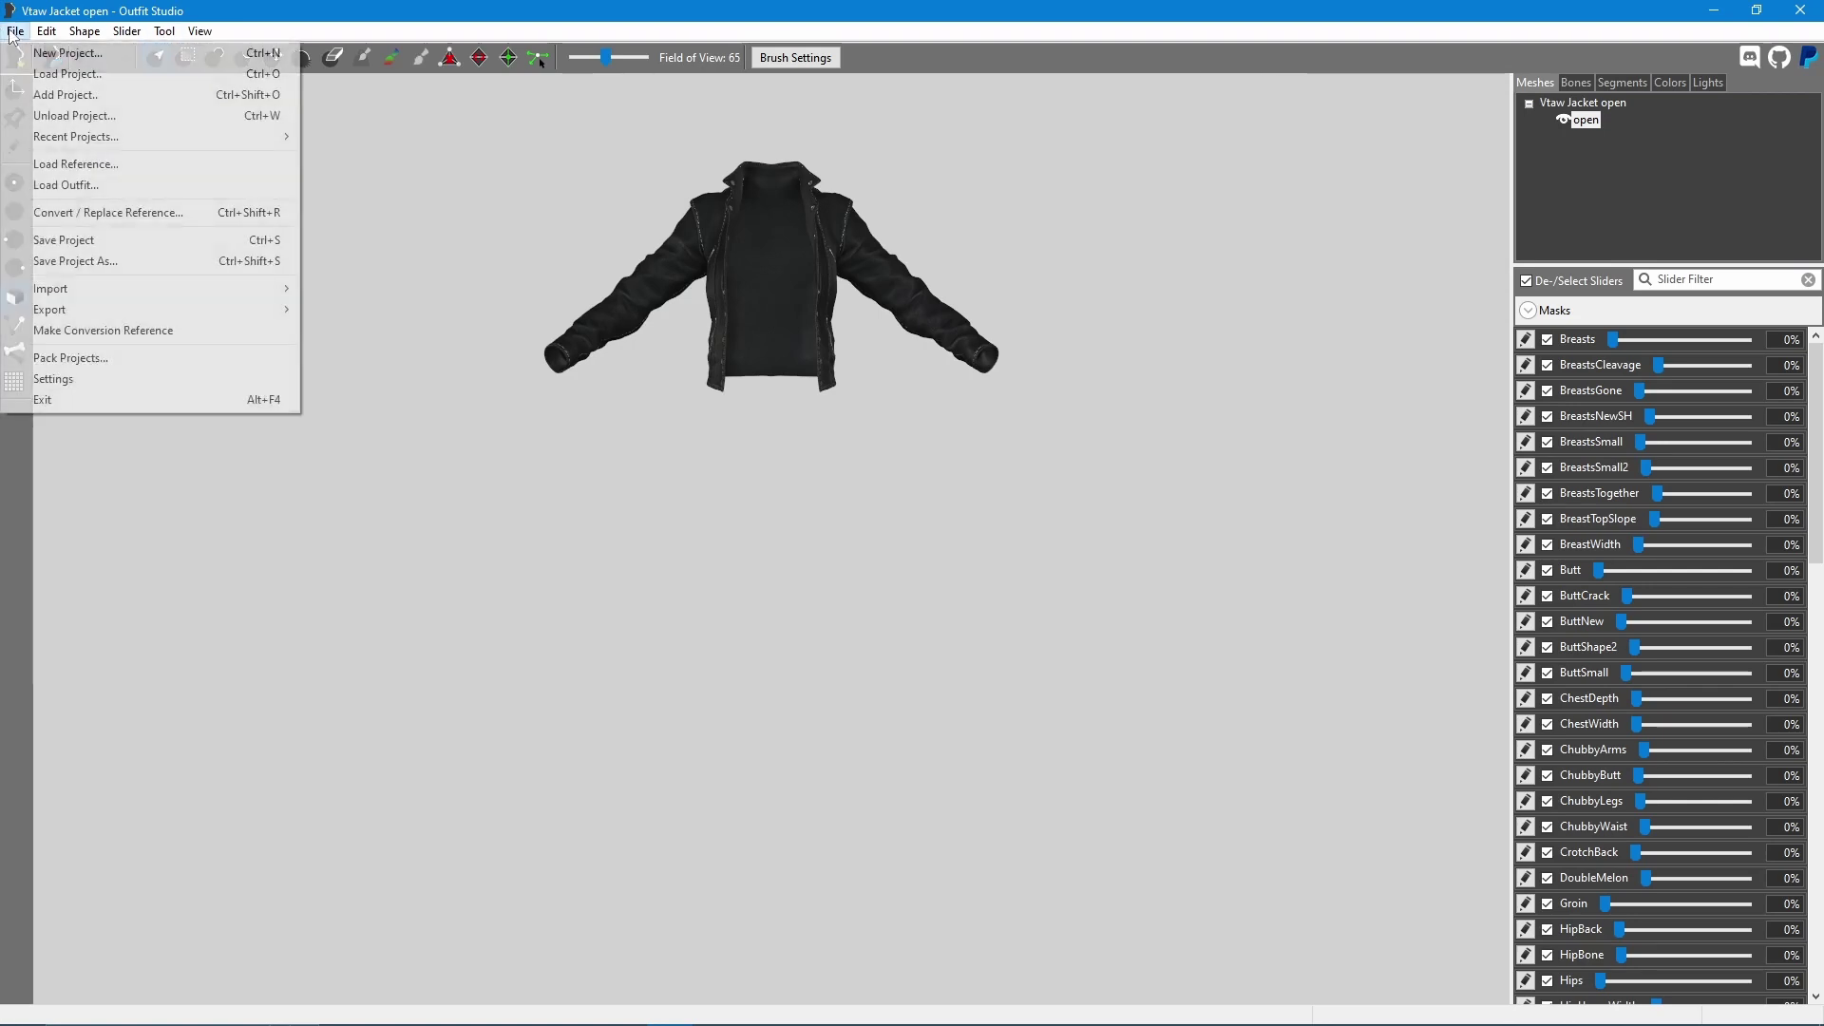
click(85, 166)
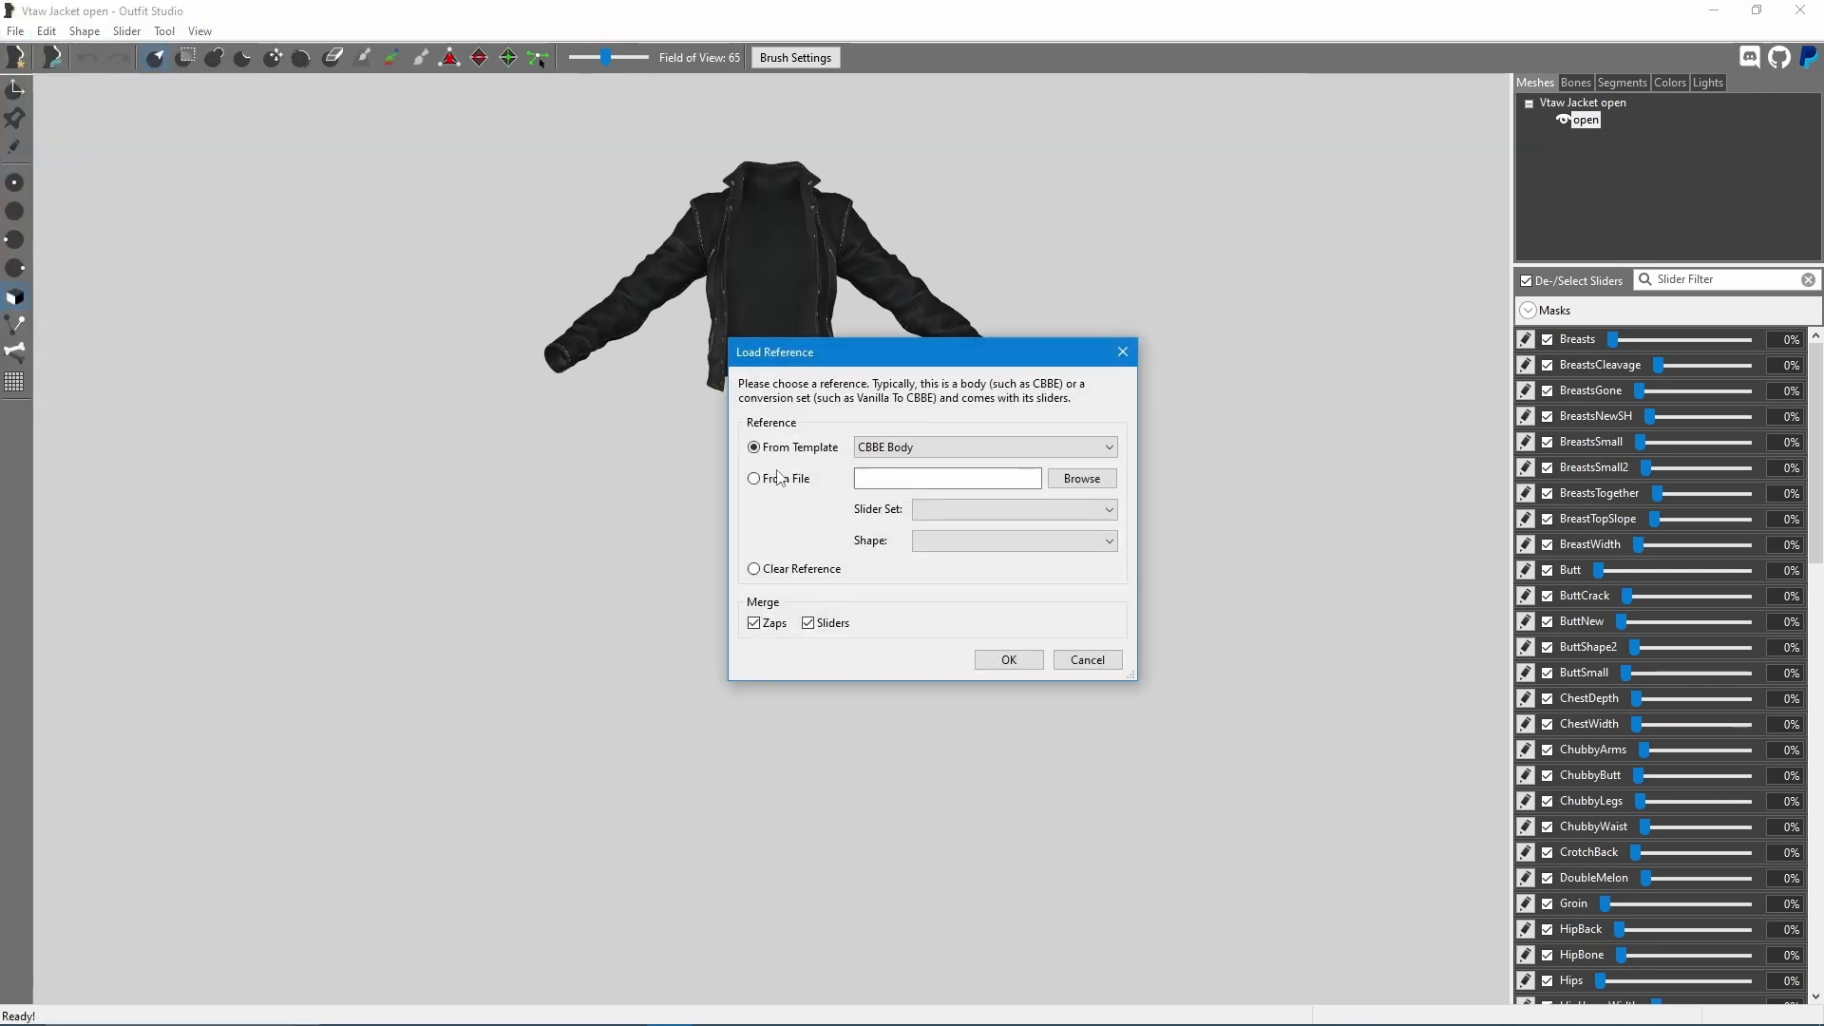
click(1009, 660)
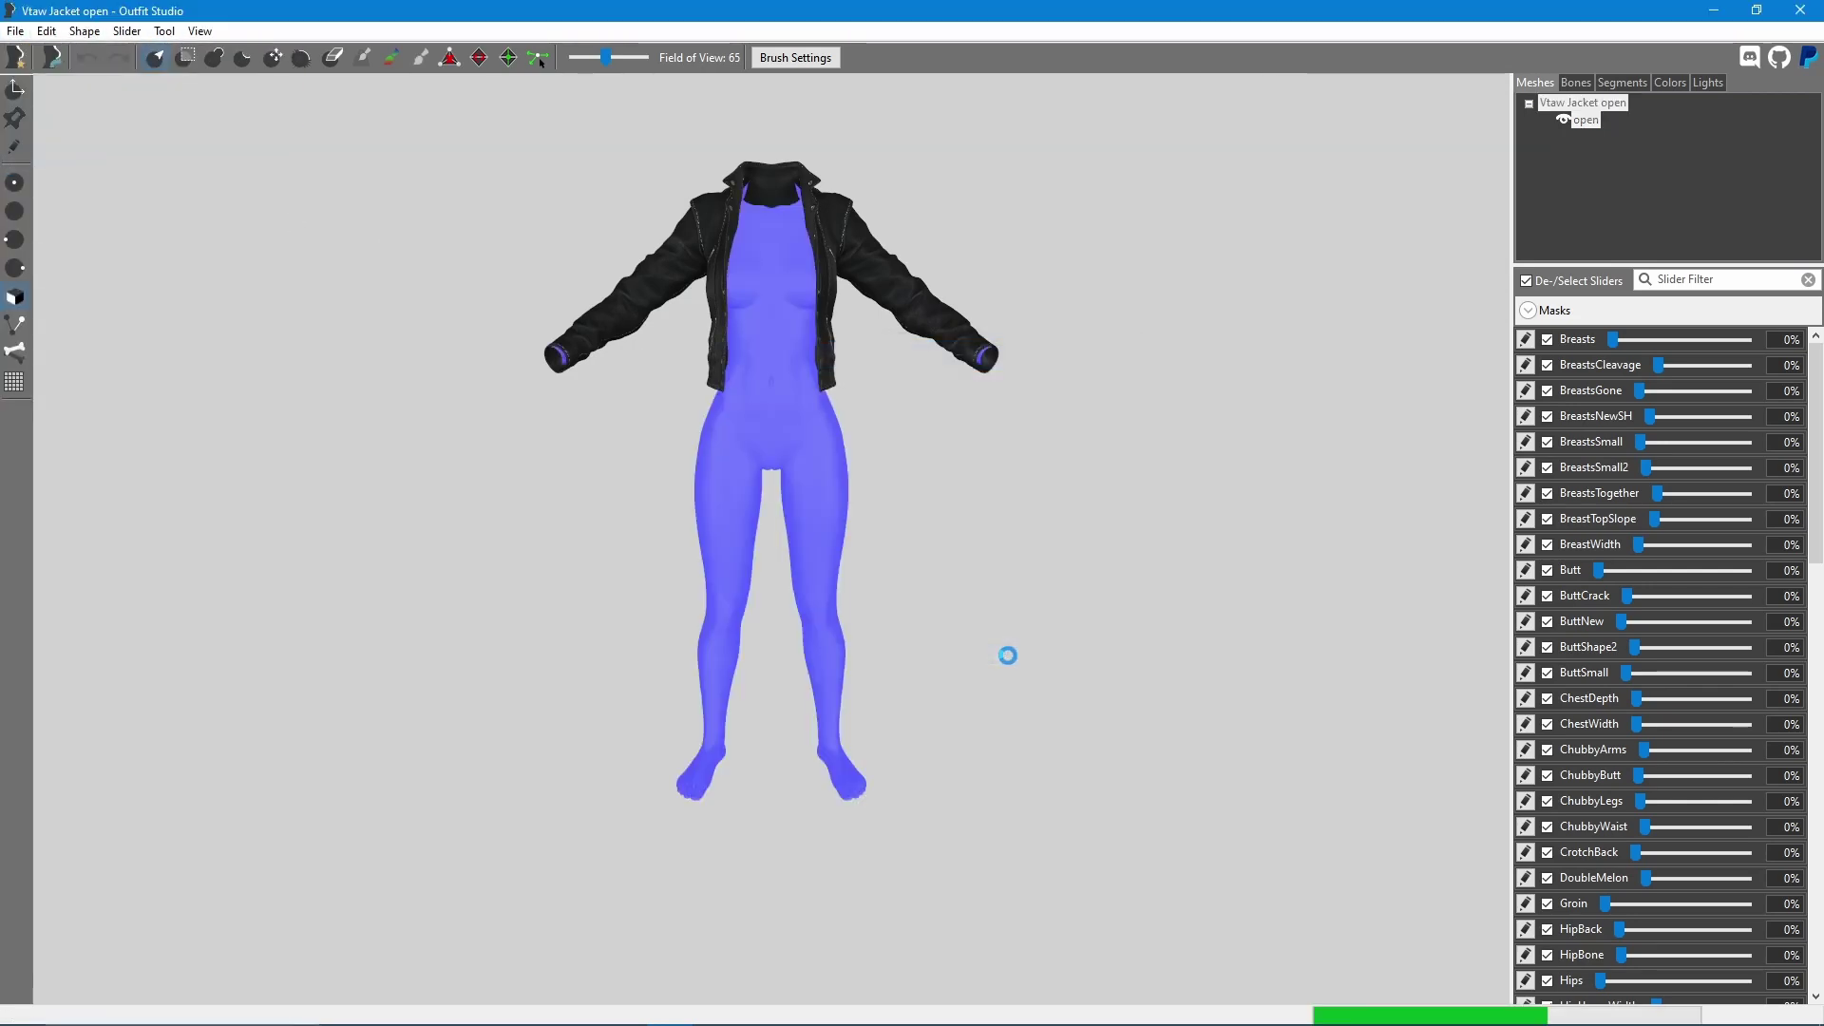
Conform the jacket to the CBBE body using the default conform settings.
click(126, 30)
click(158, 58)
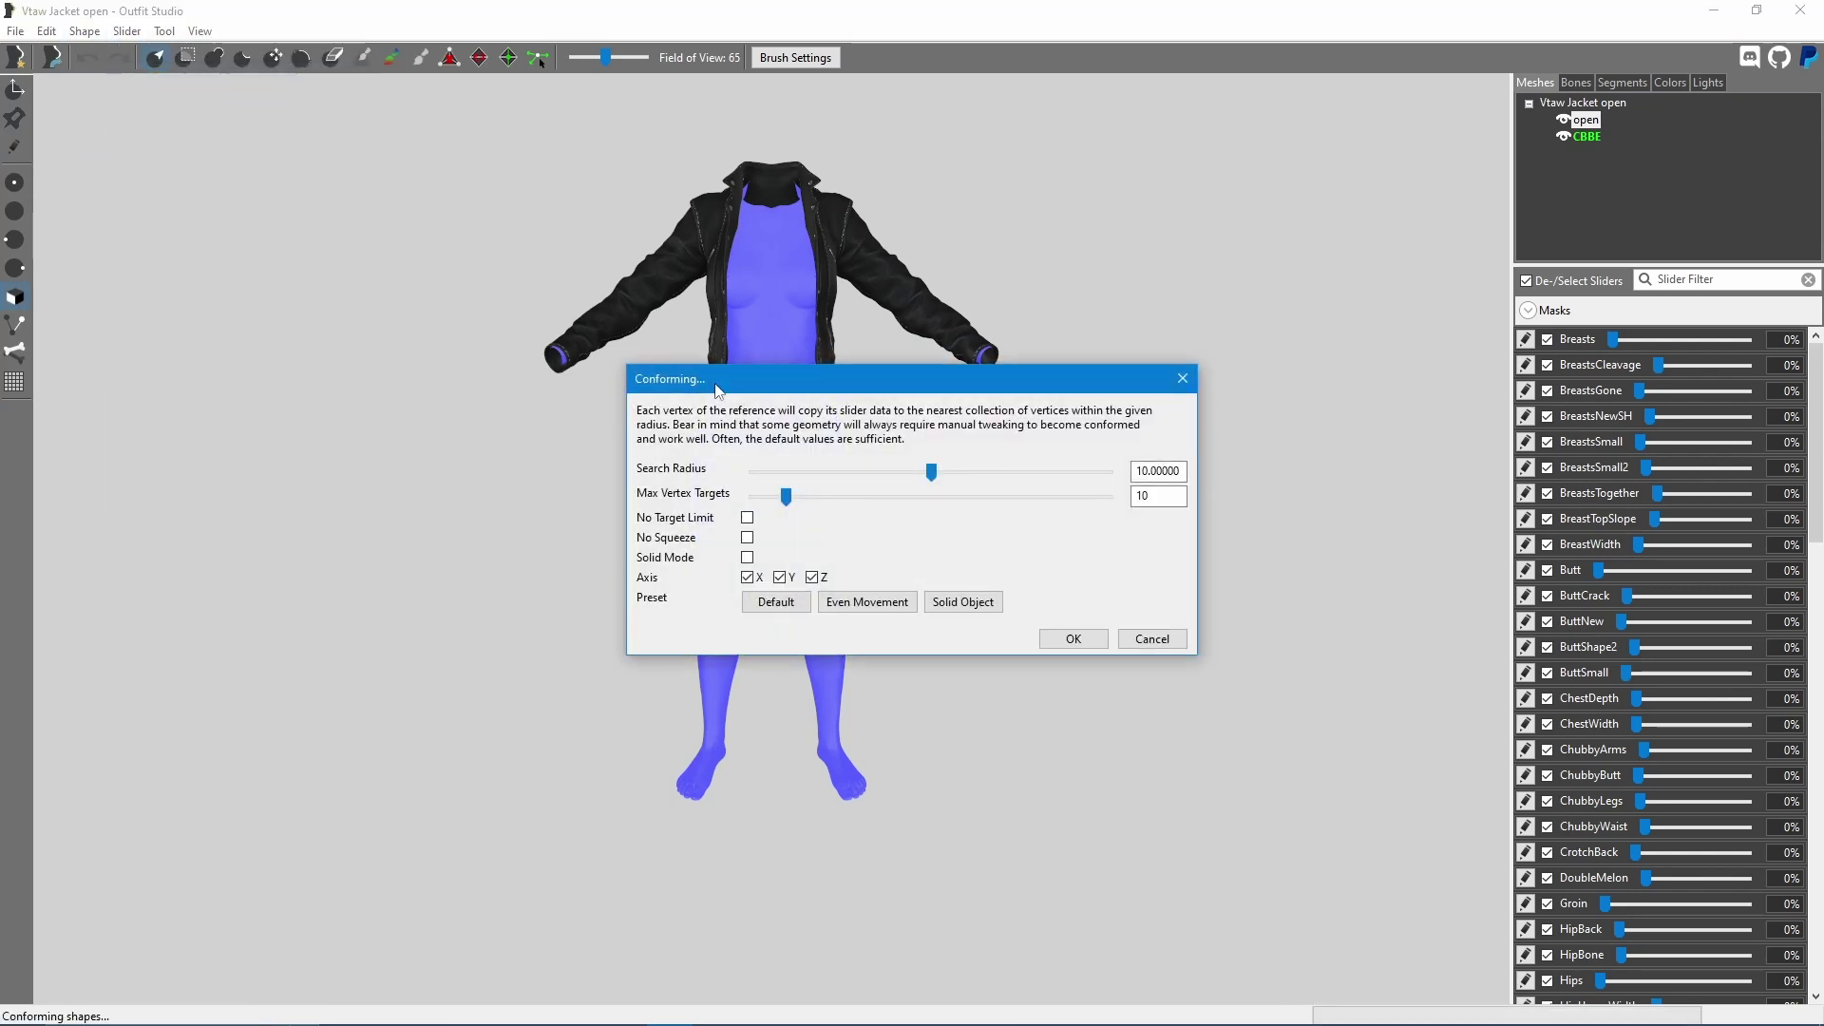
click(1089, 643)
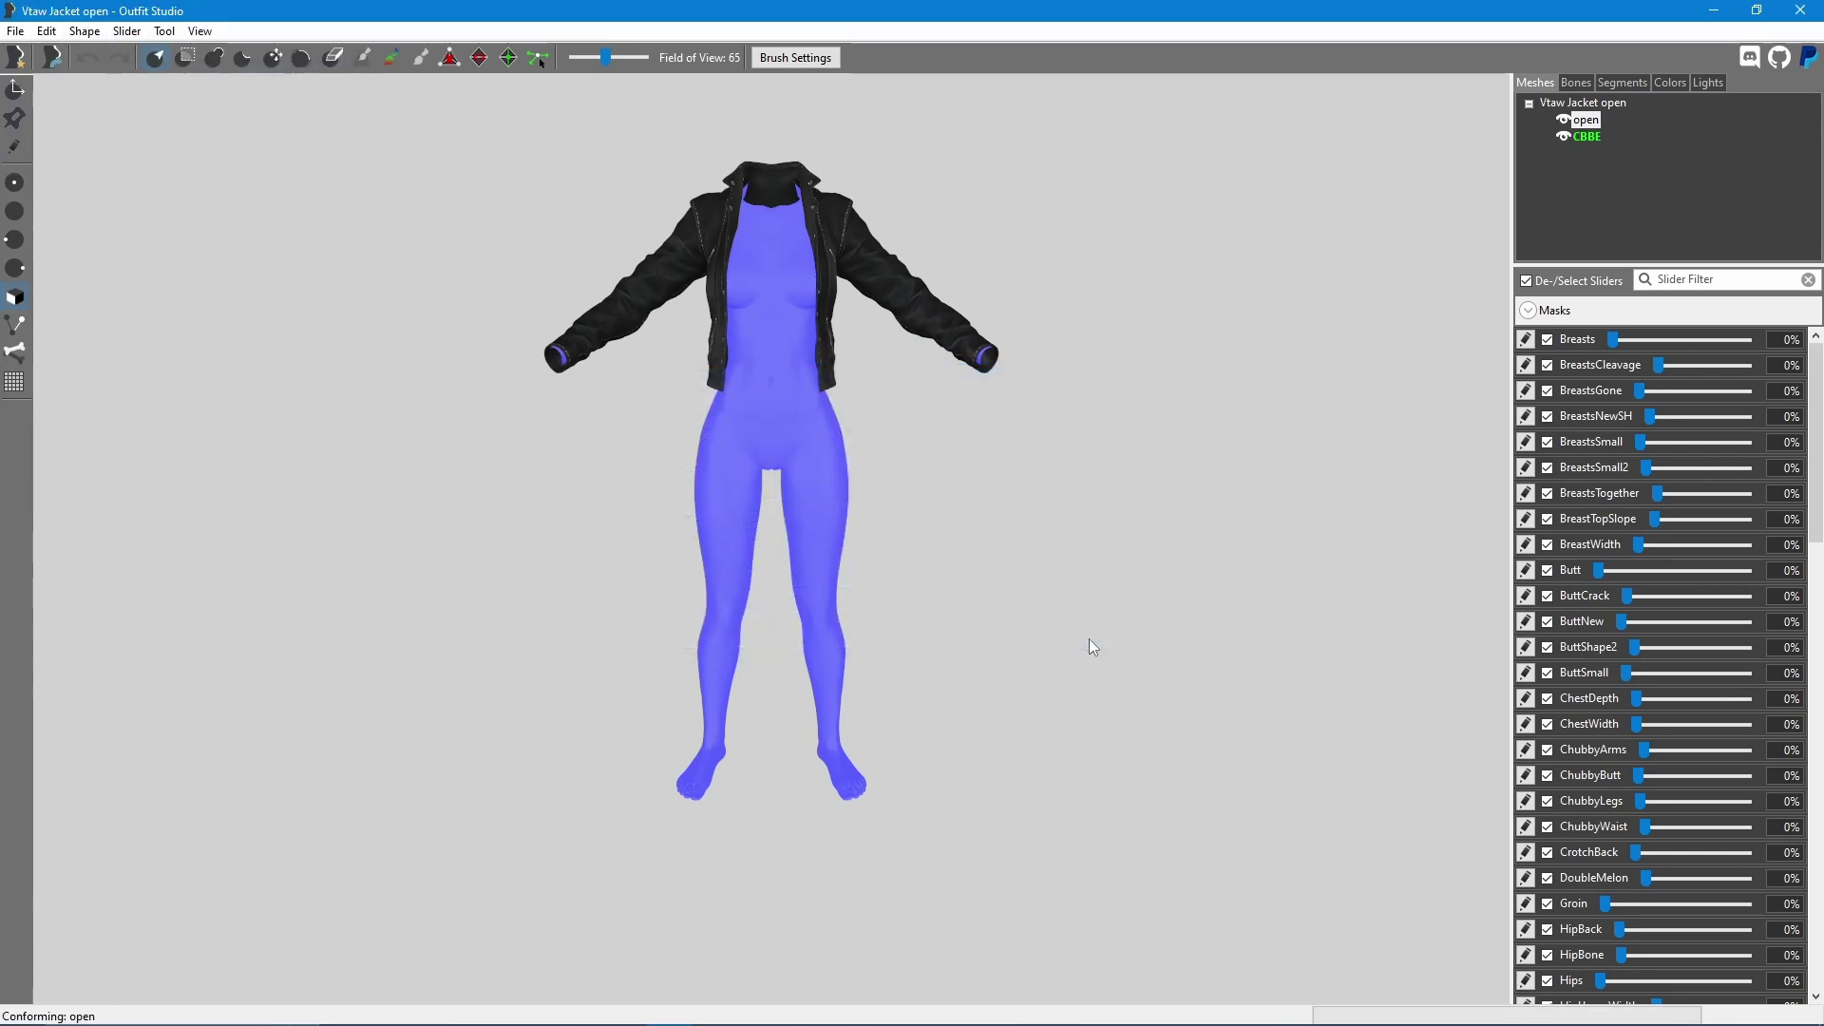
click(16, 34)
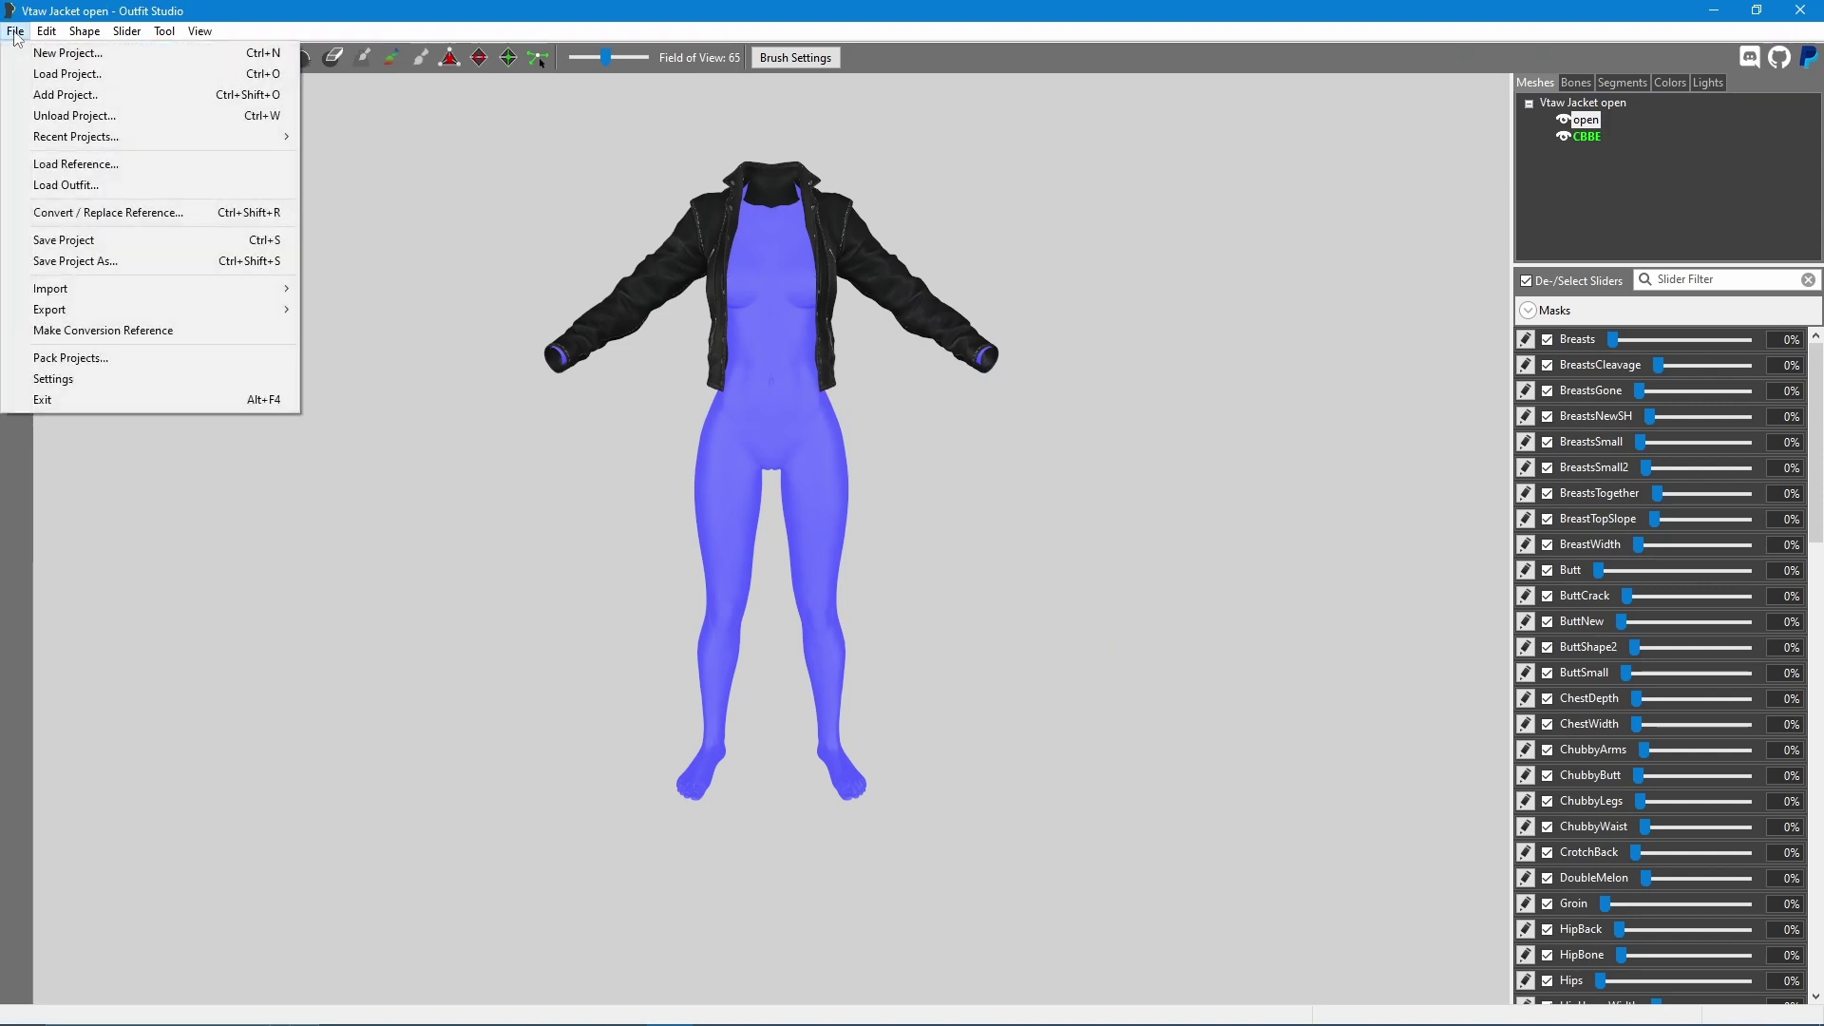
Save Project As with 'Copy reference shape into output' unchecked, then close Outfit Studio.
click(106, 263)
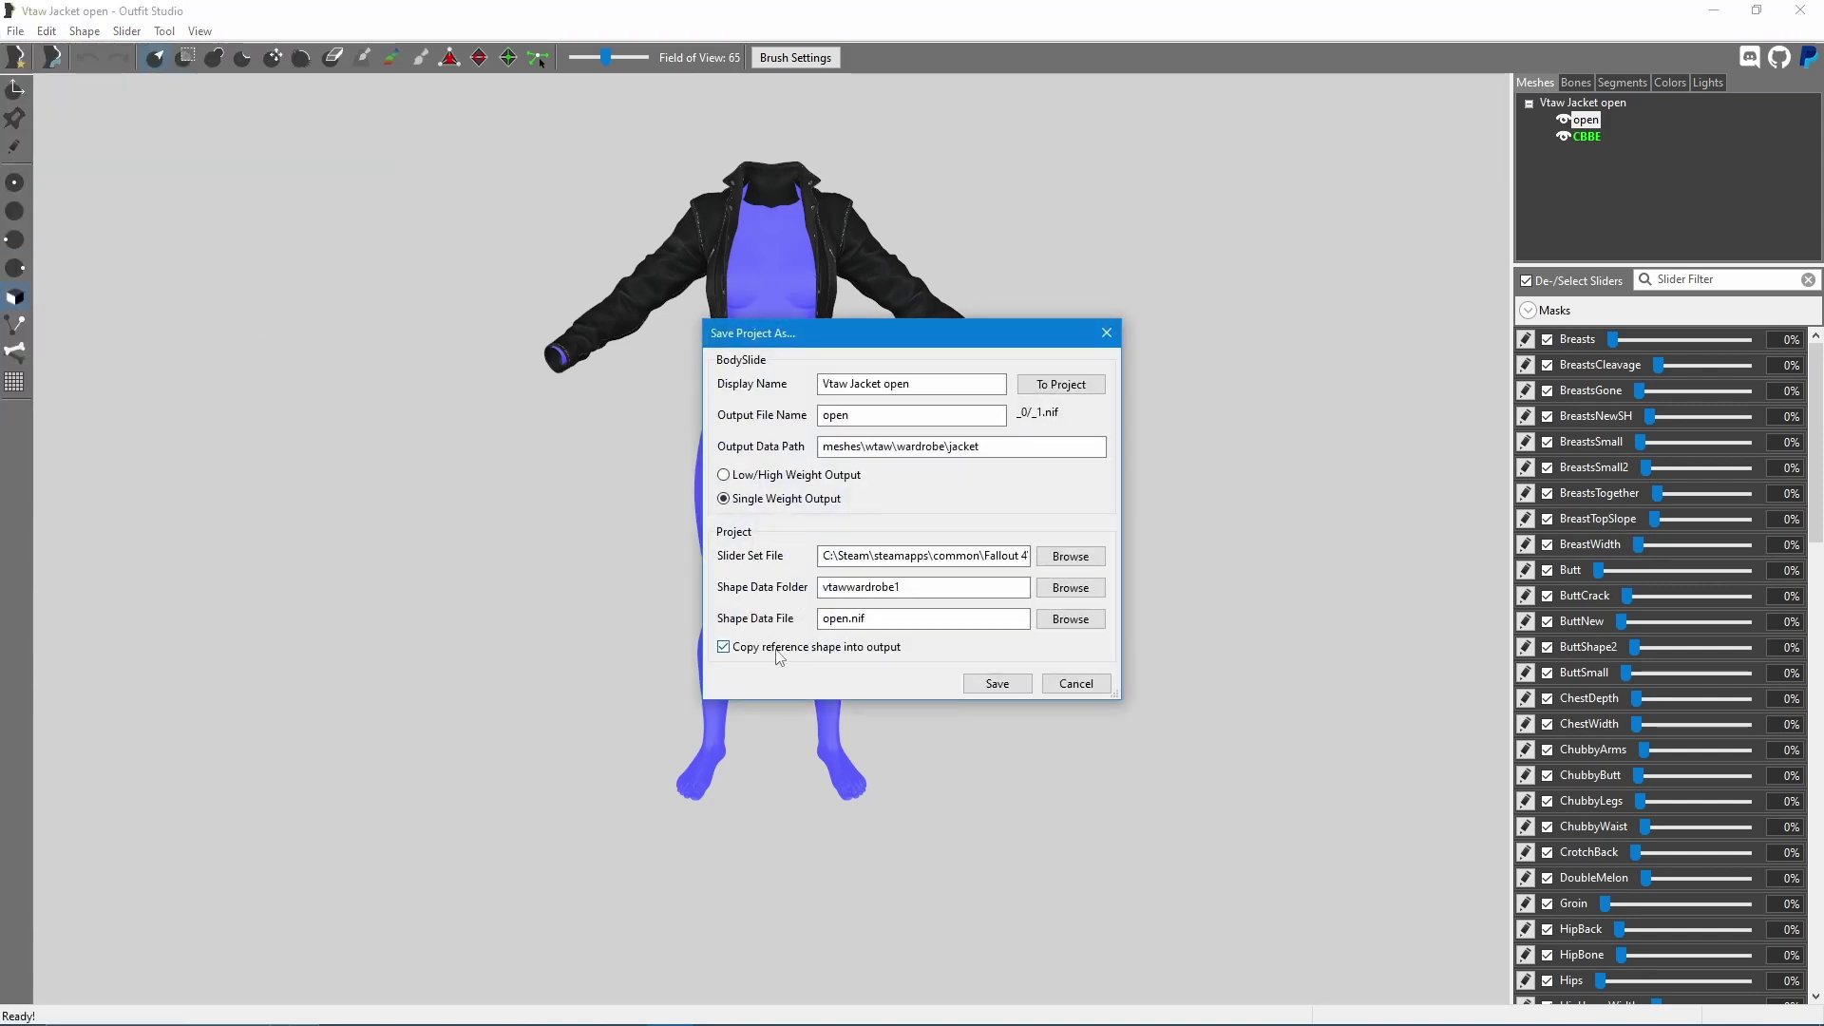
click(777, 651)
click(998, 684)
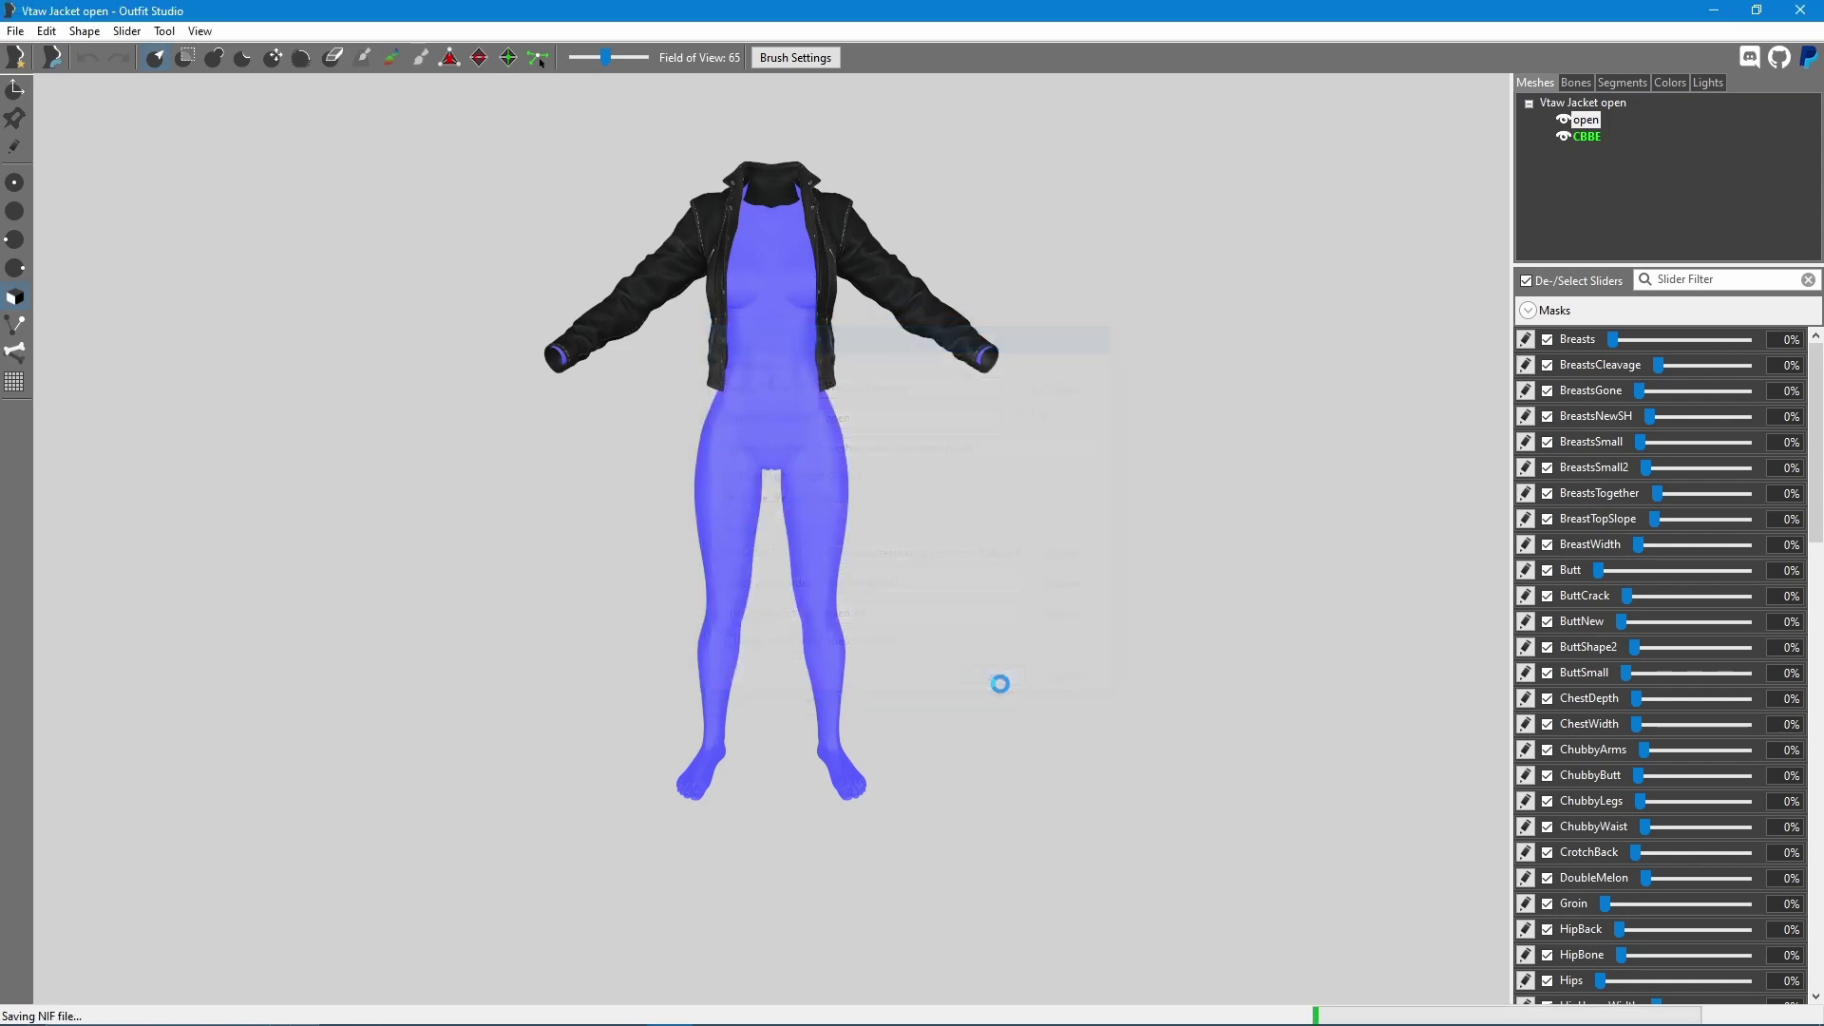
click(1798, 11)
Restart BodySlide, preview the jacket, and zoom and rotate it to a three-quarter side view.
click(1626, 321)
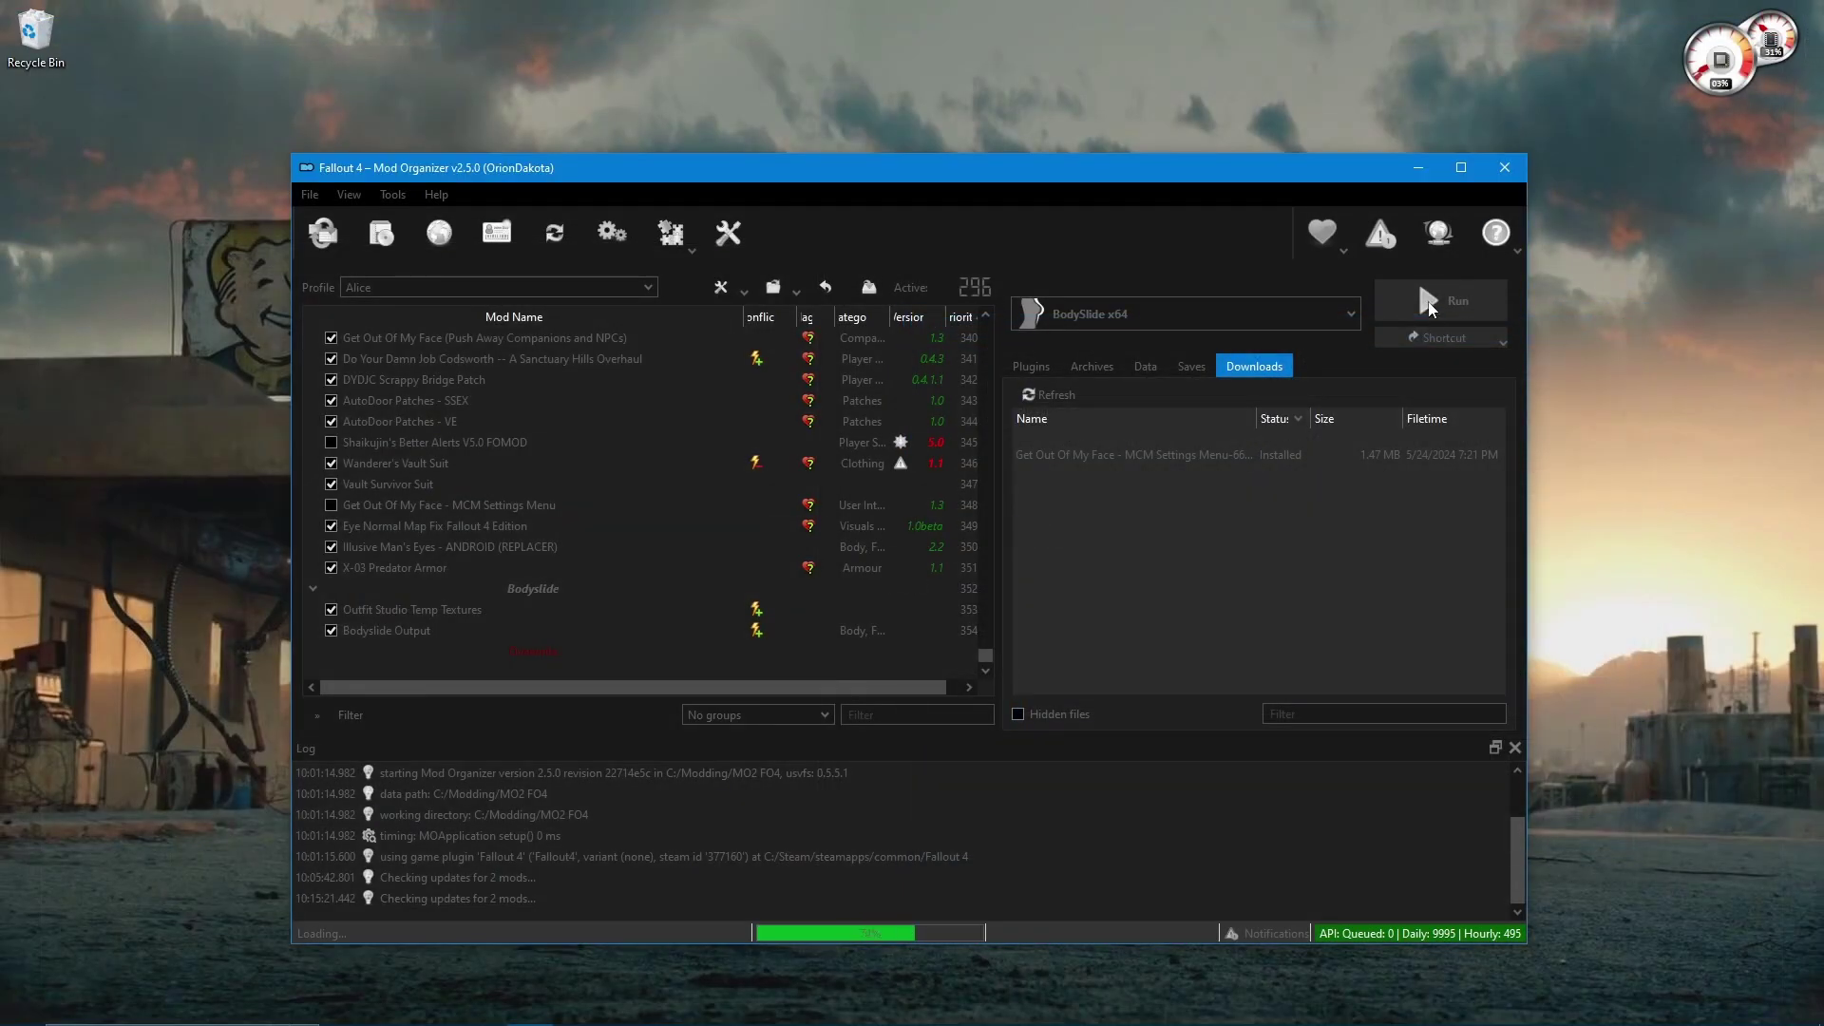
click(1428, 300)
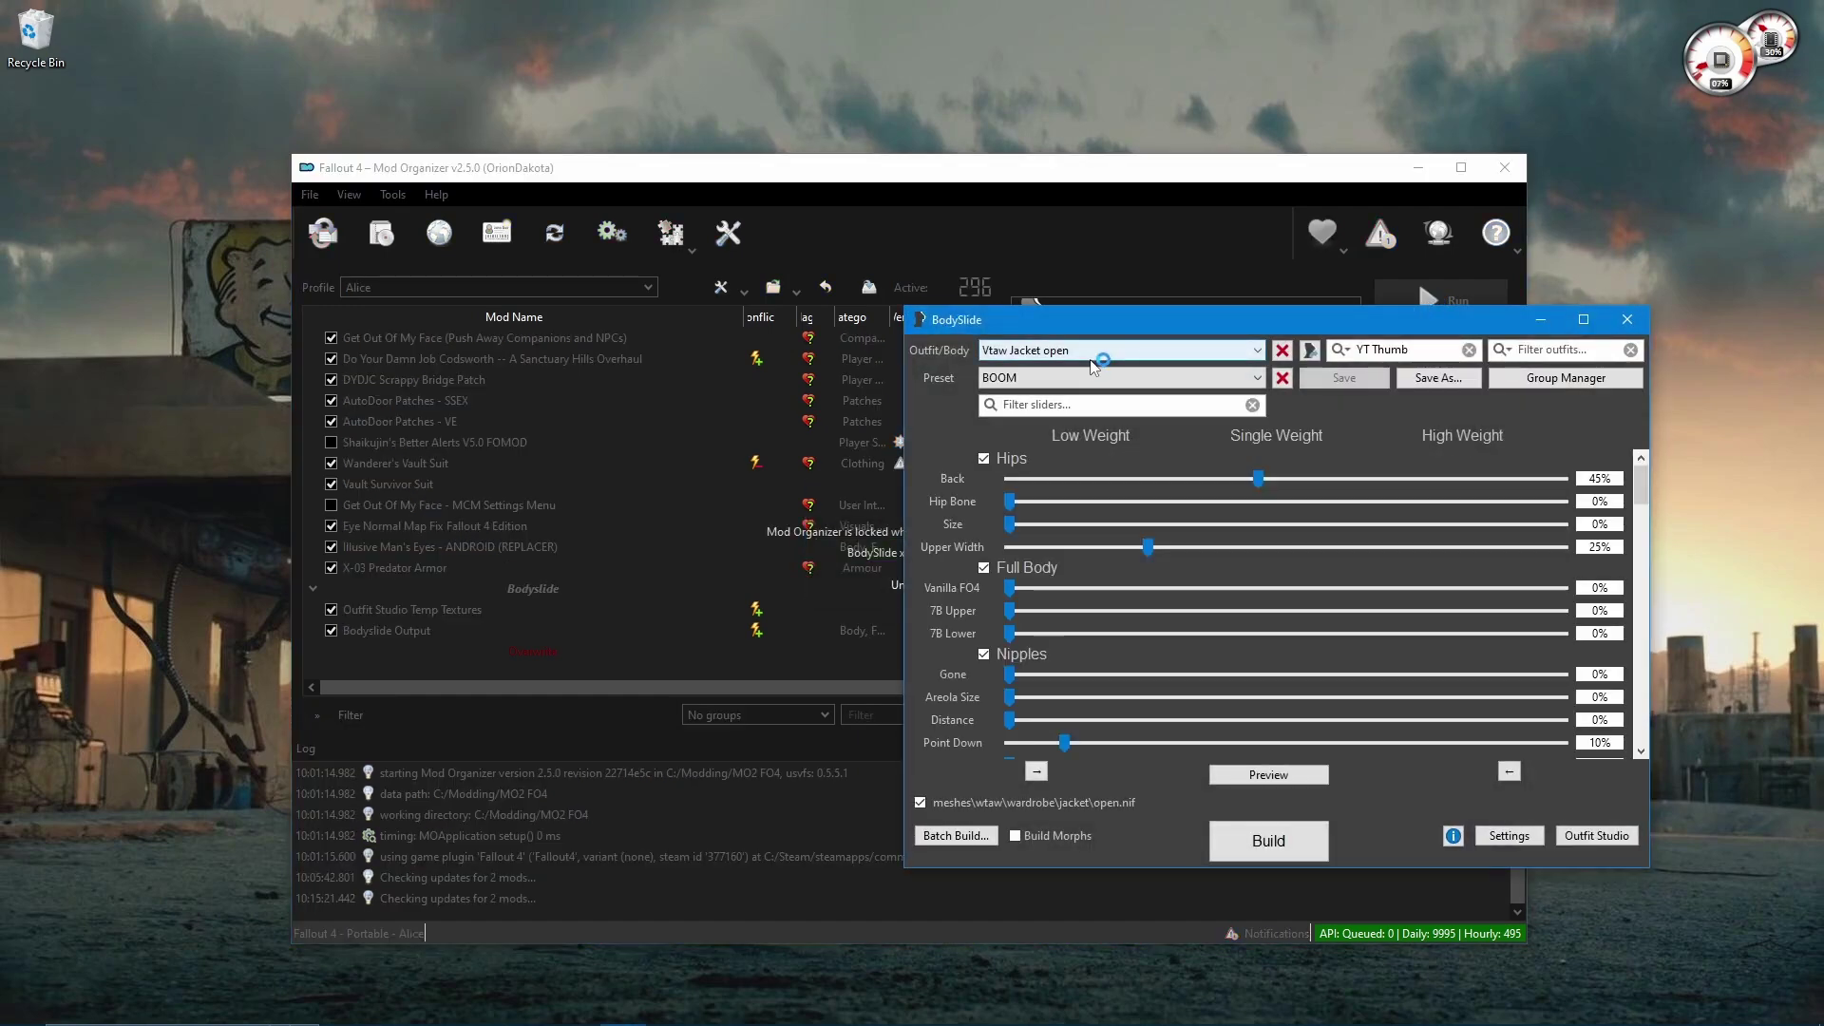
click(1269, 774)
scroll(488, 387, up, 4)
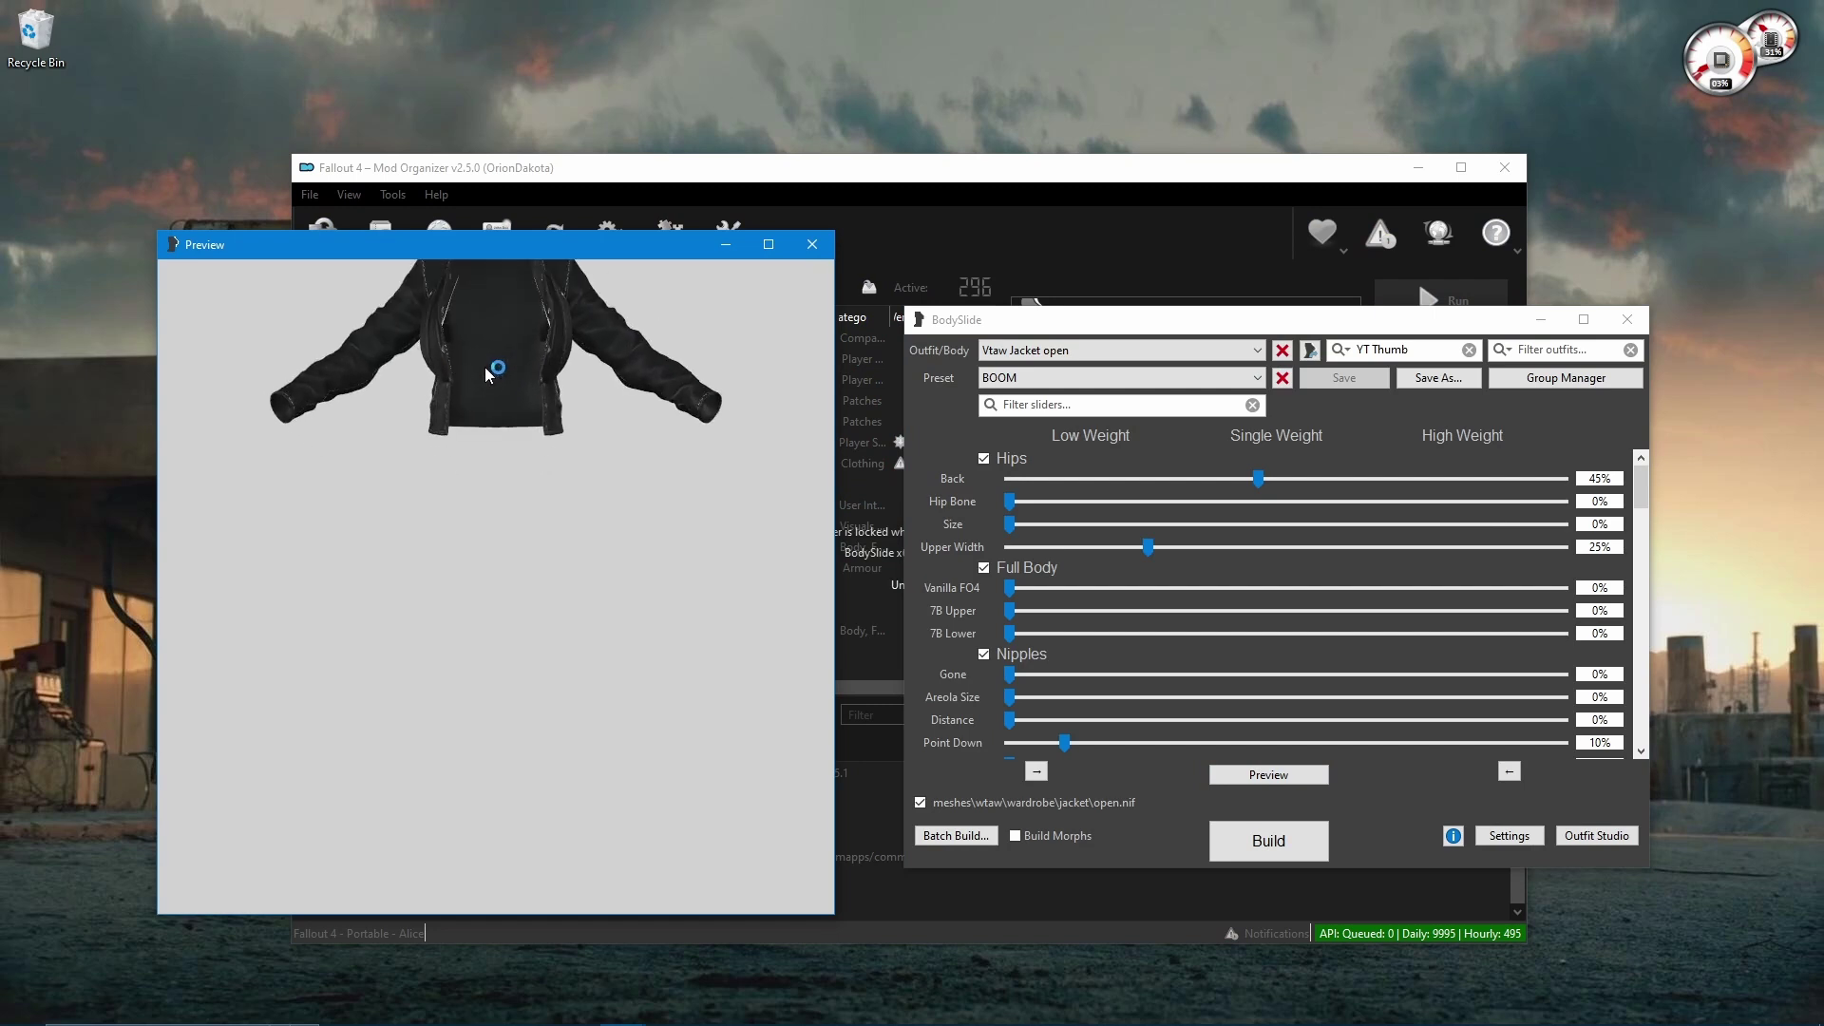
middle_drag(509, 430, 513, 589)
scroll(504, 581, up, 6)
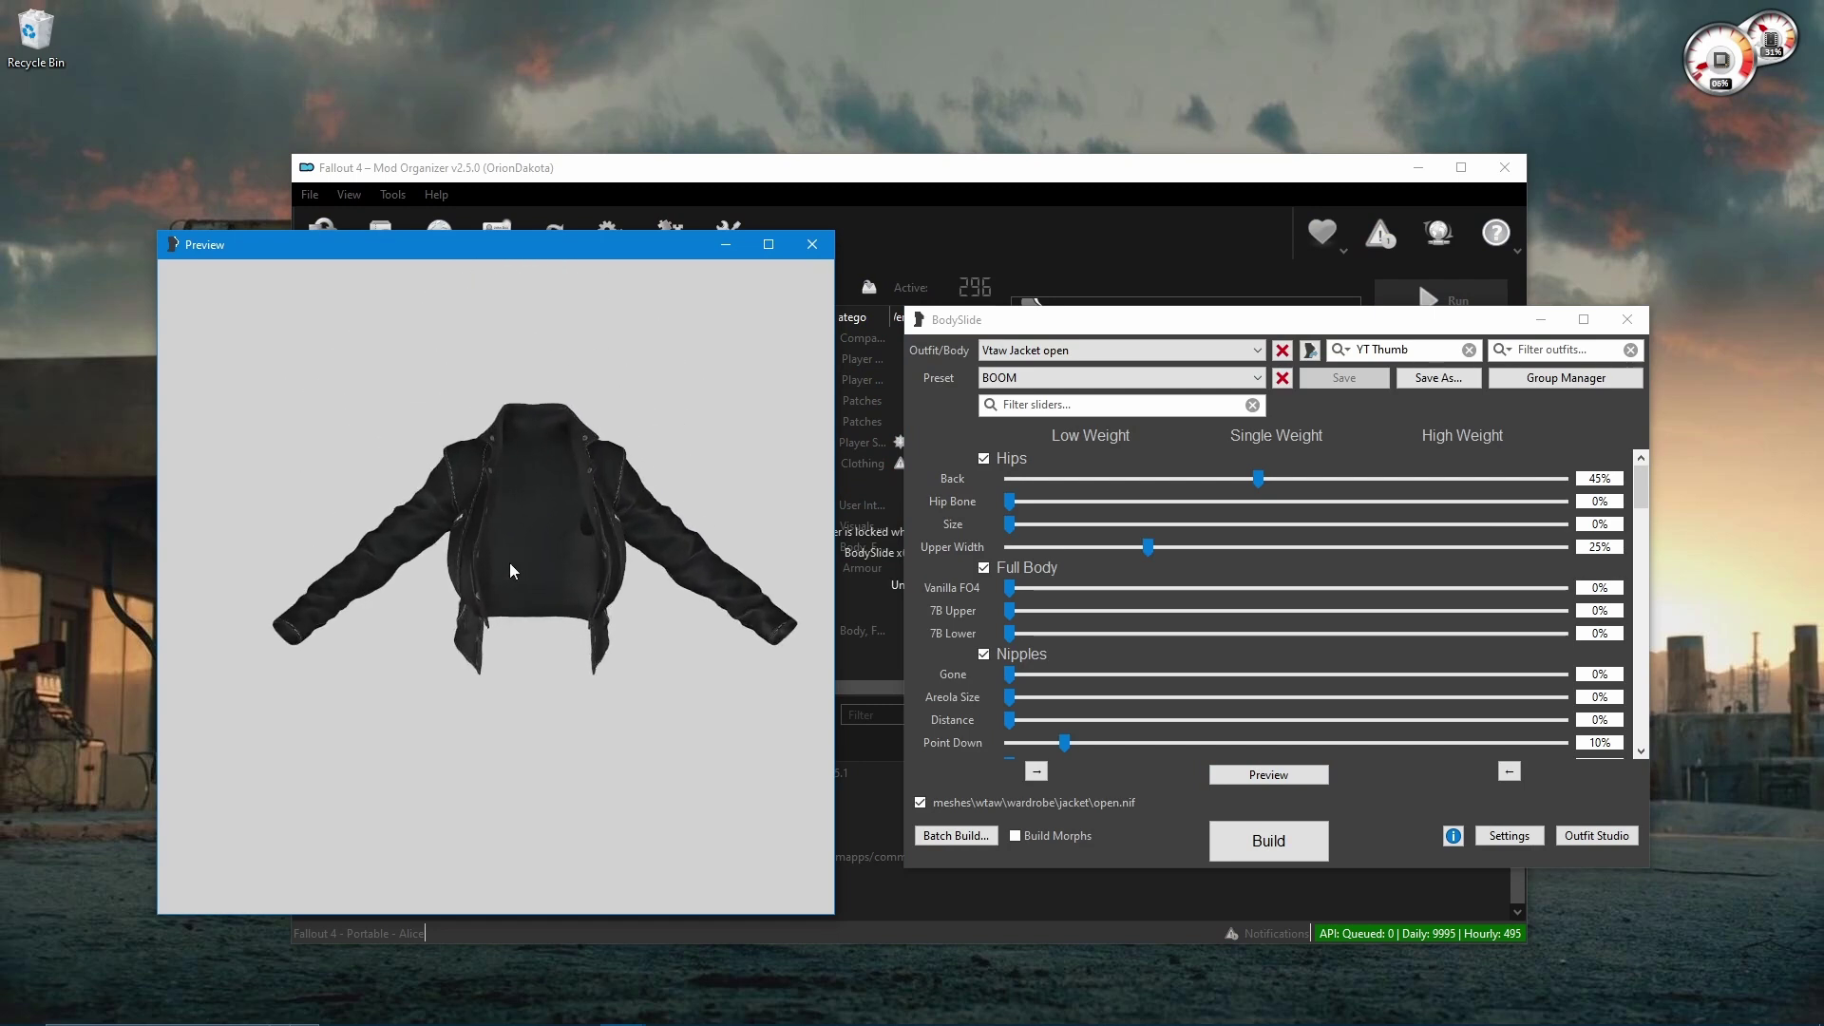
scroll(501, 579, down, 6)
drag(501, 580, 396, 584)
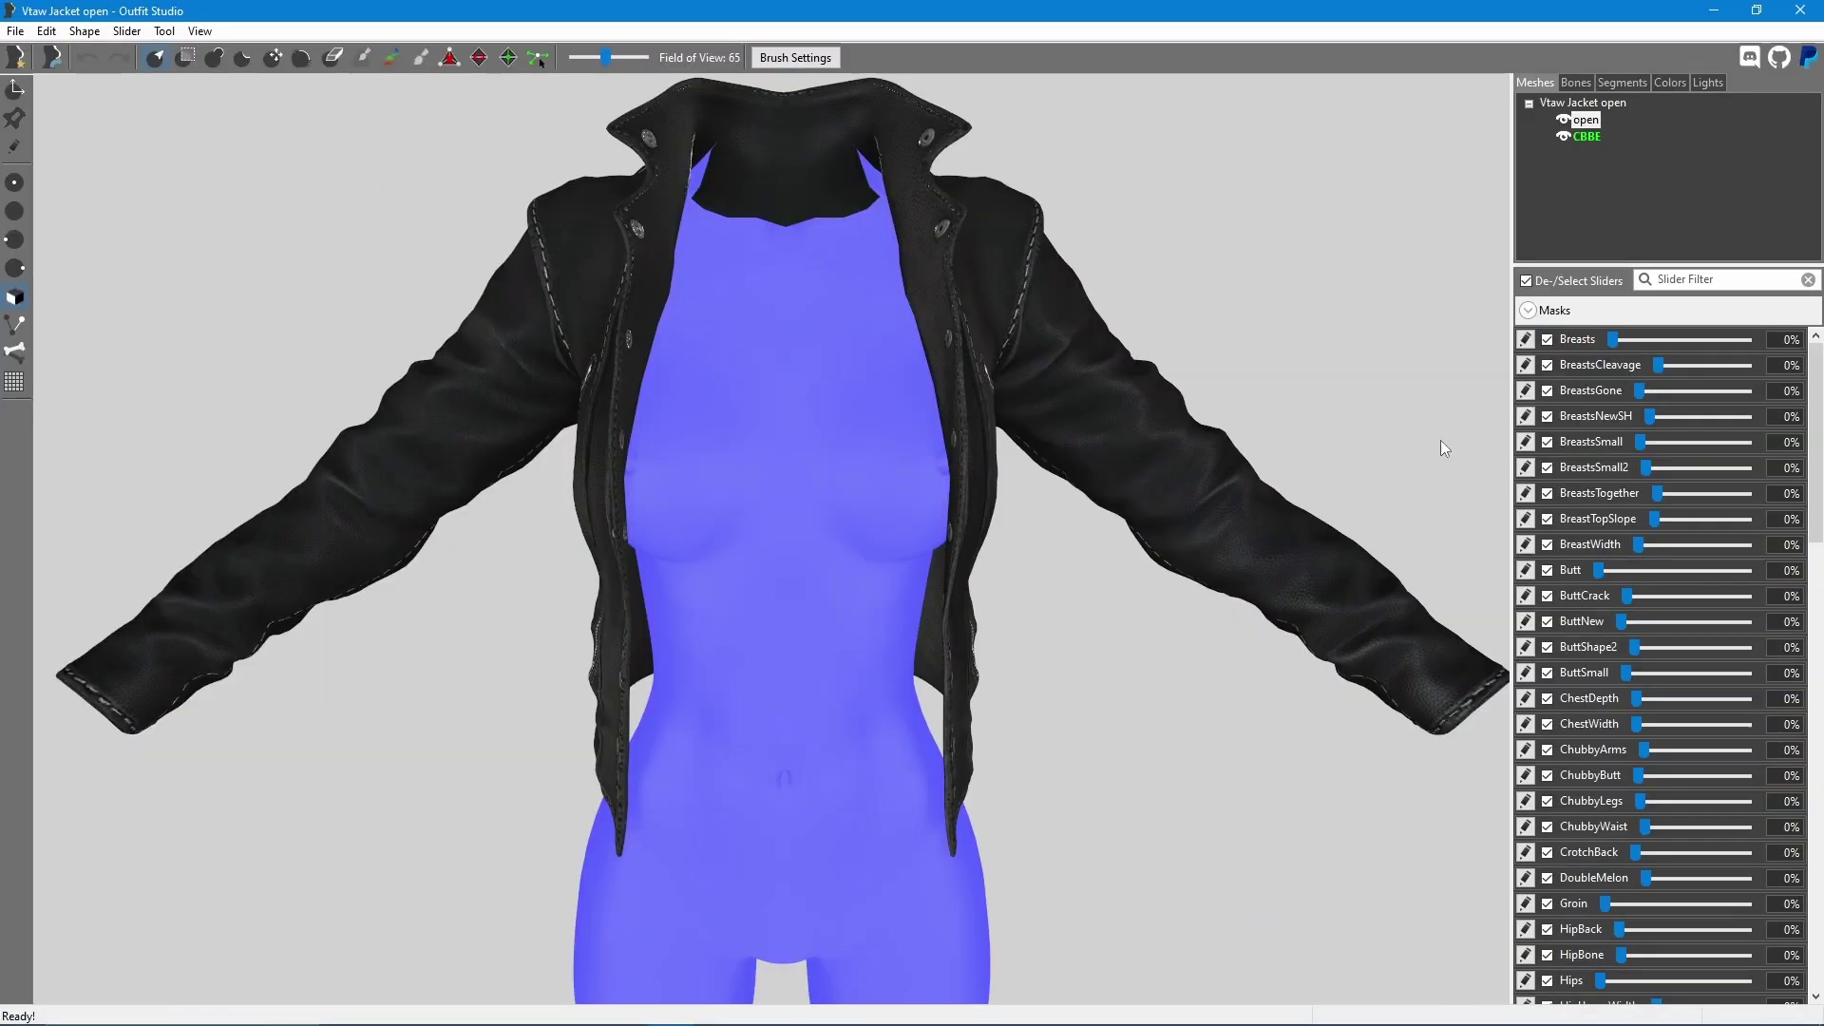
Test the Breasts, BreastsNewSH and BreastsTogether sliders on the jacket, returning BreastsNewSH to 0%.
right_drag(1046, 411, 1140, 419)
mouse_move(1611, 347)
mouse_down()
mouse_move(1822, 369)
mouse_move(1588, 367)
mouse_up()
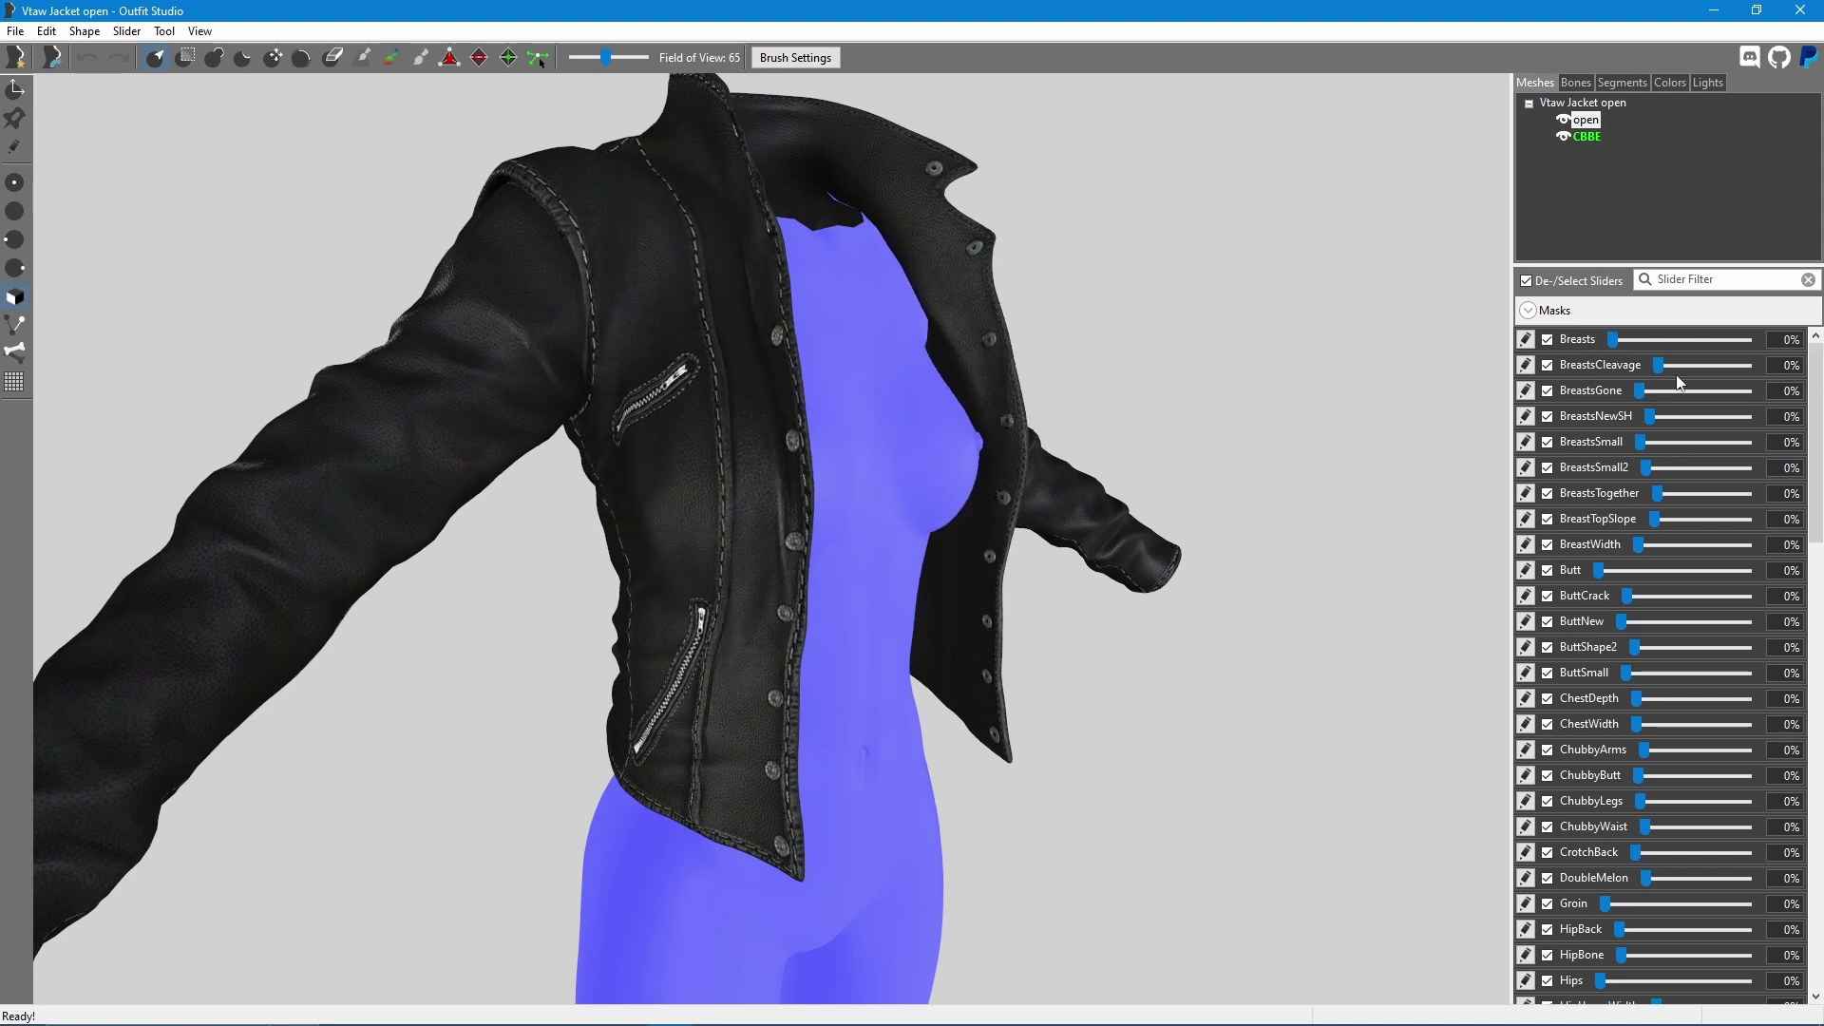
drag(1647, 418, 1752, 420)
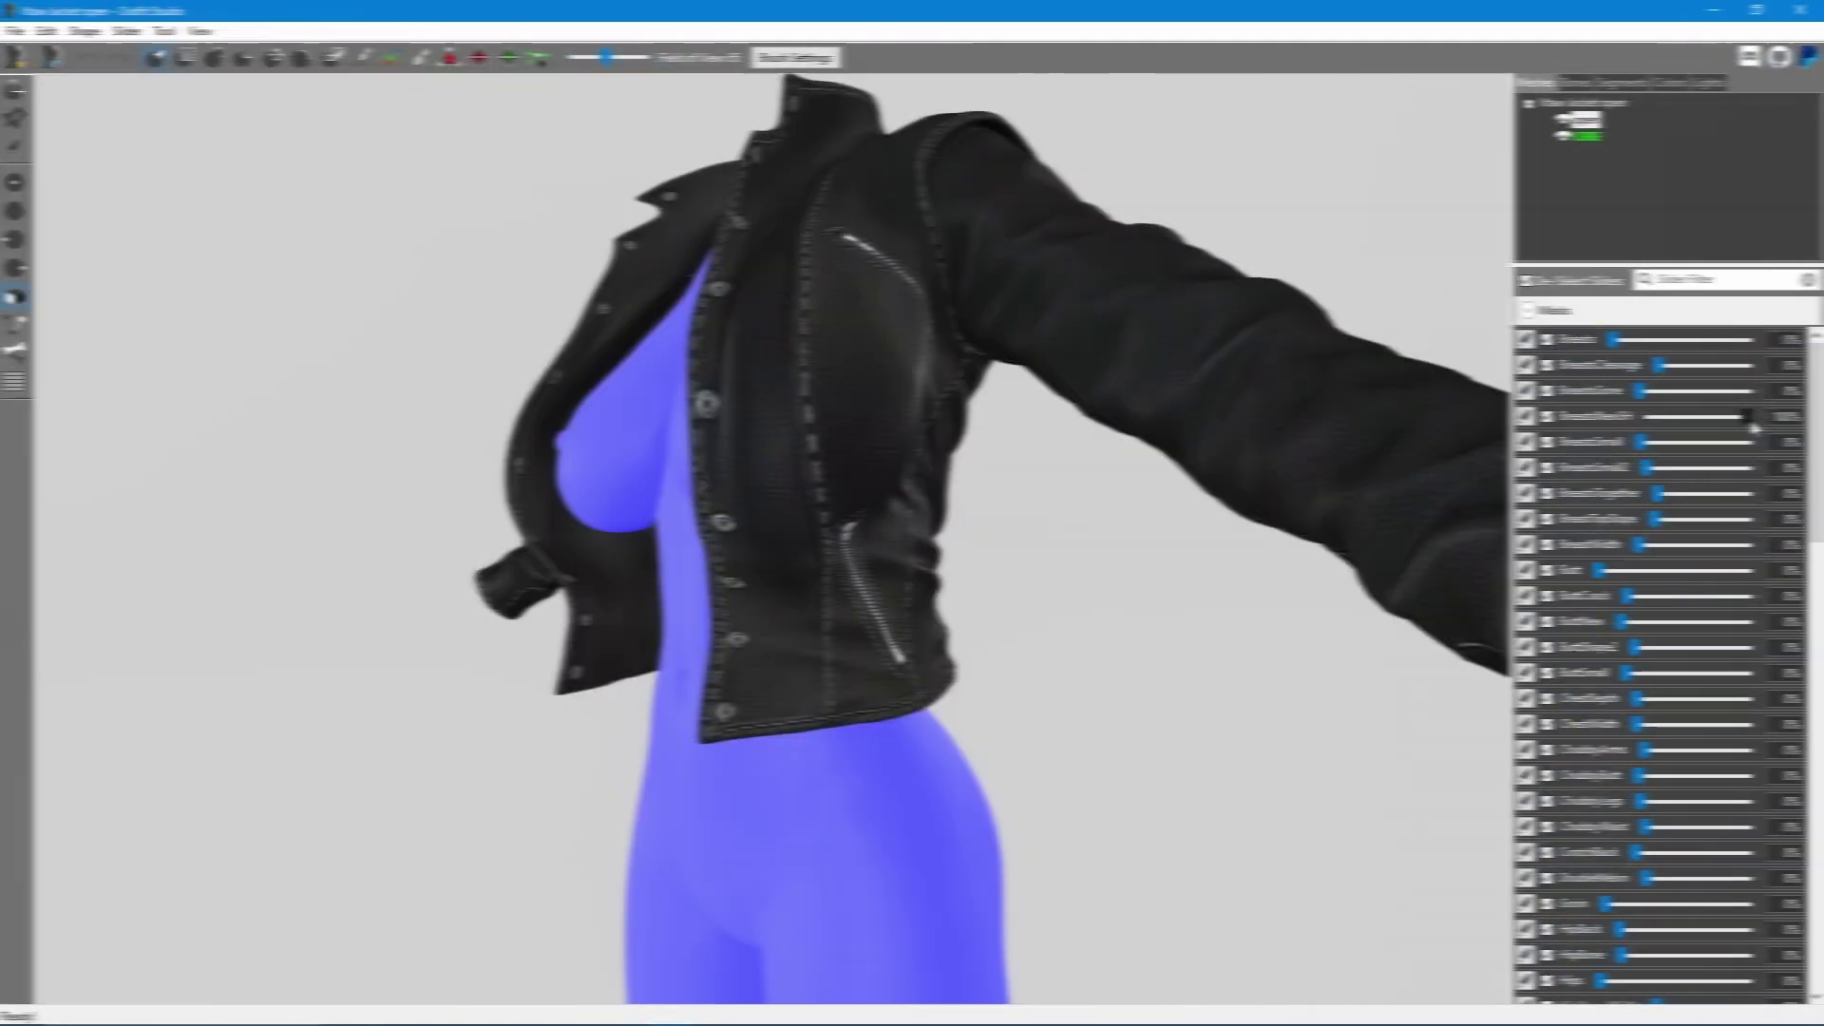
drag(1745, 424, 1592, 422)
drag(1659, 496, 1592, 495)
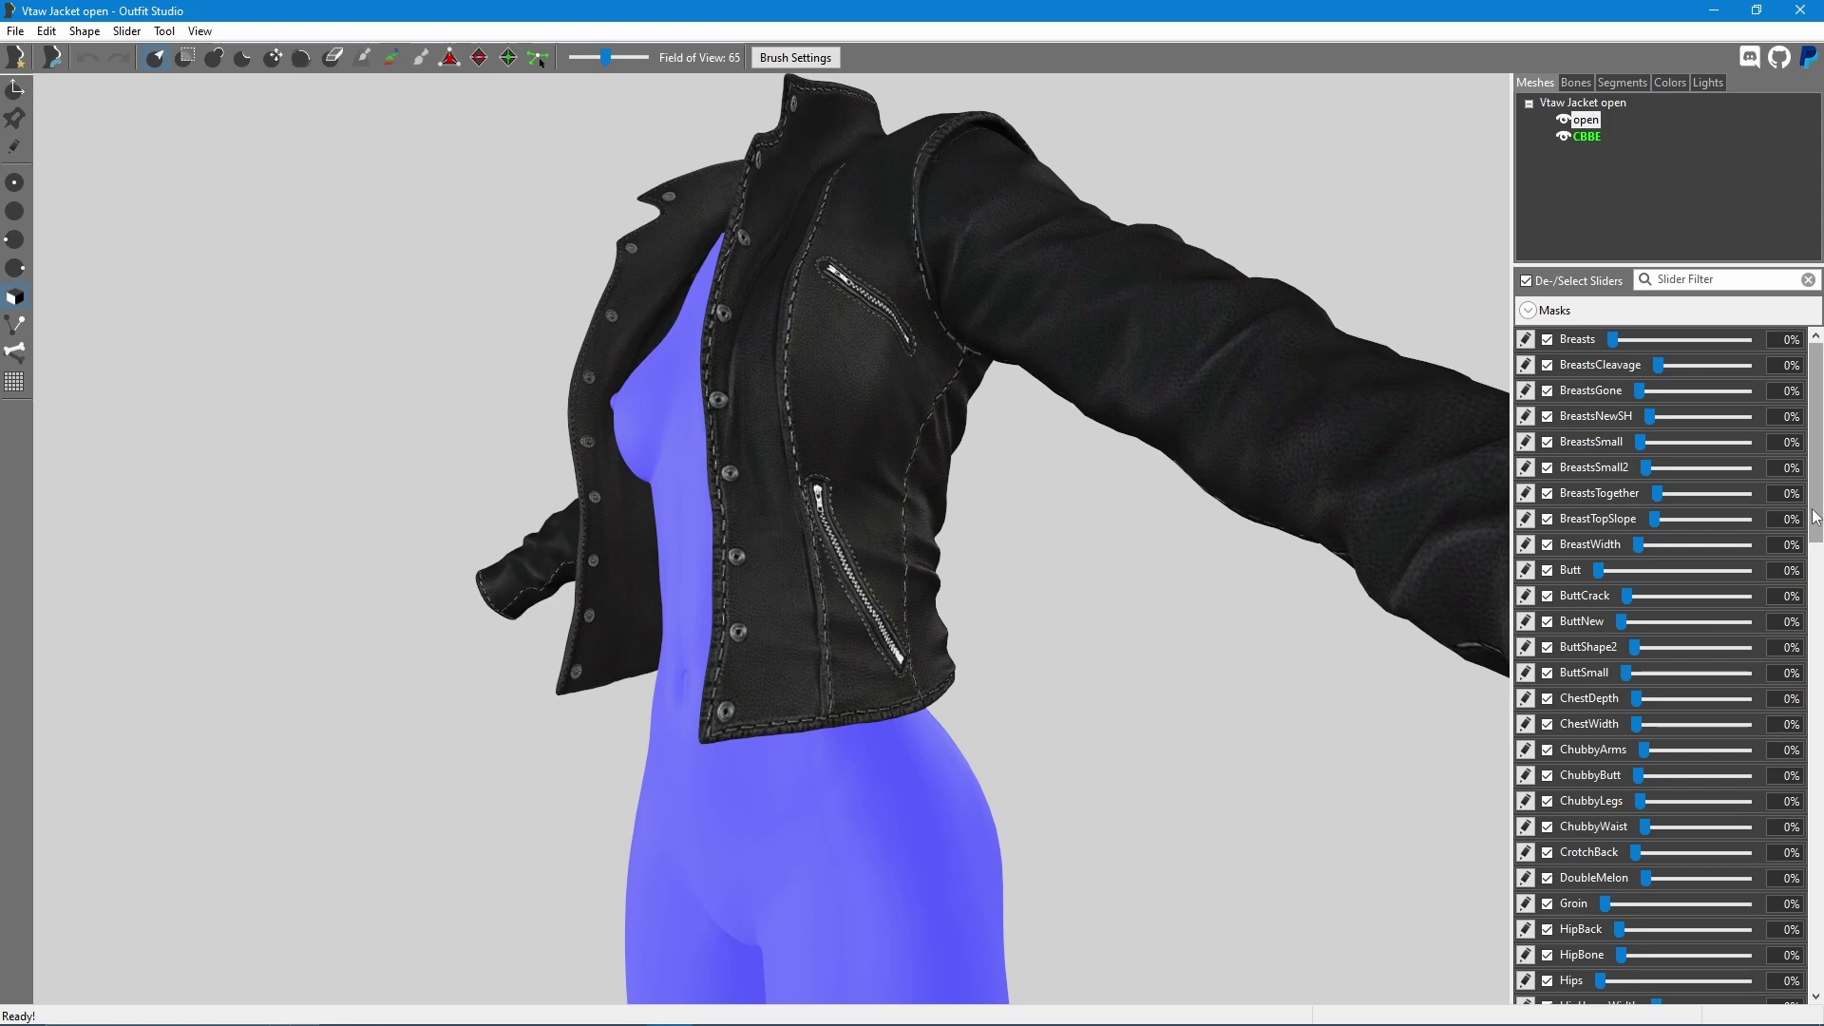
Set BreastFantasy to 100% and vary it while viewing the jacket's front edge for clipping.
scroll(1672, 692, down, 5)
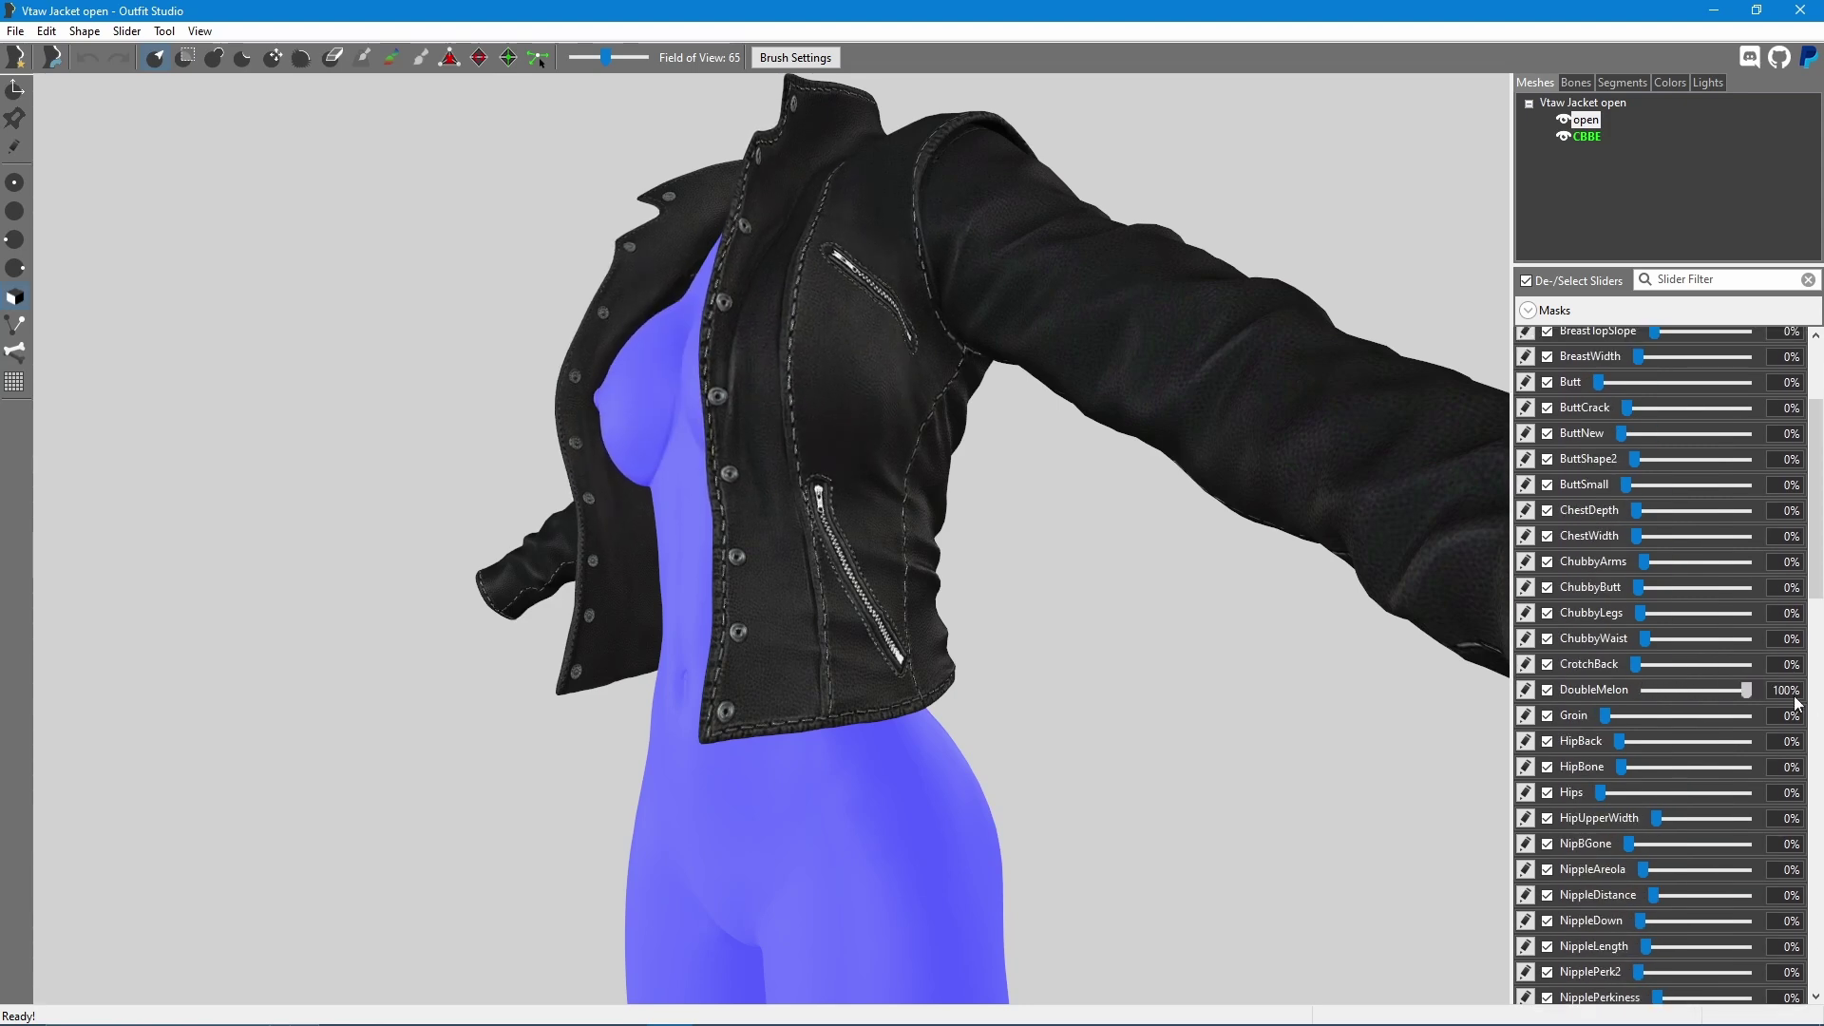
scroll(1753, 604, down, 10)
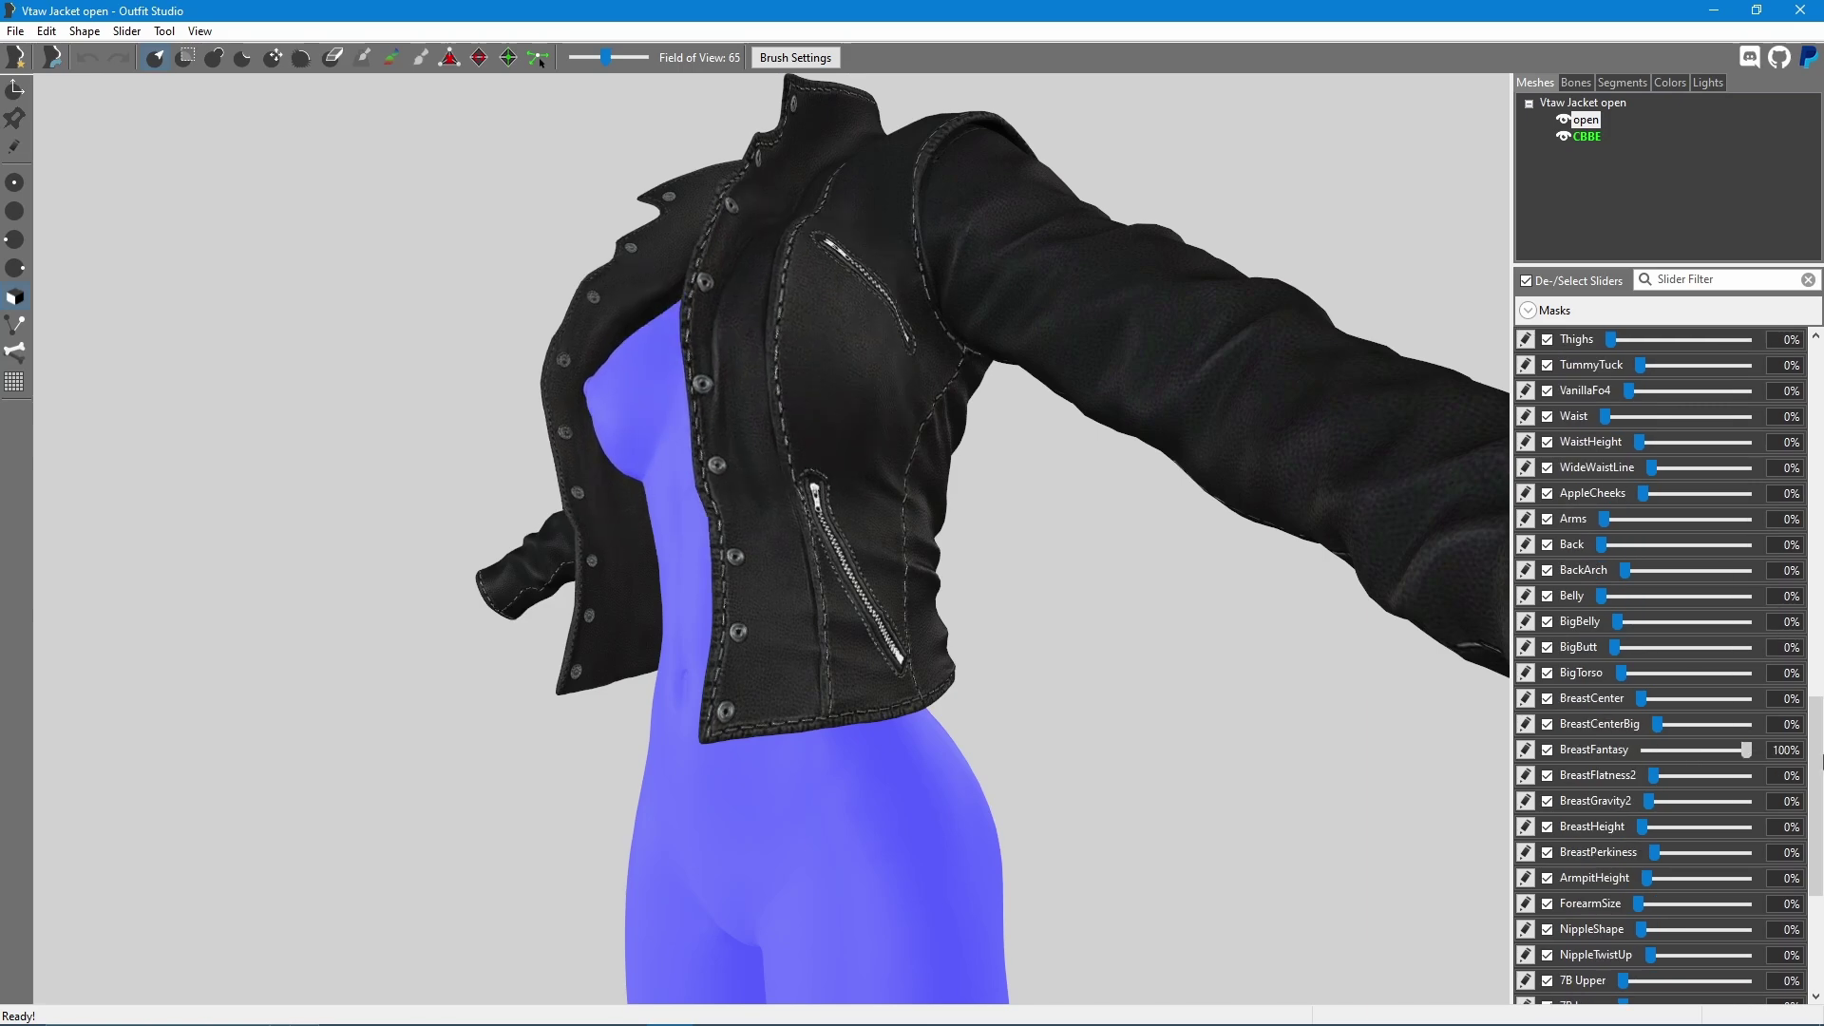
click(1588, 750)
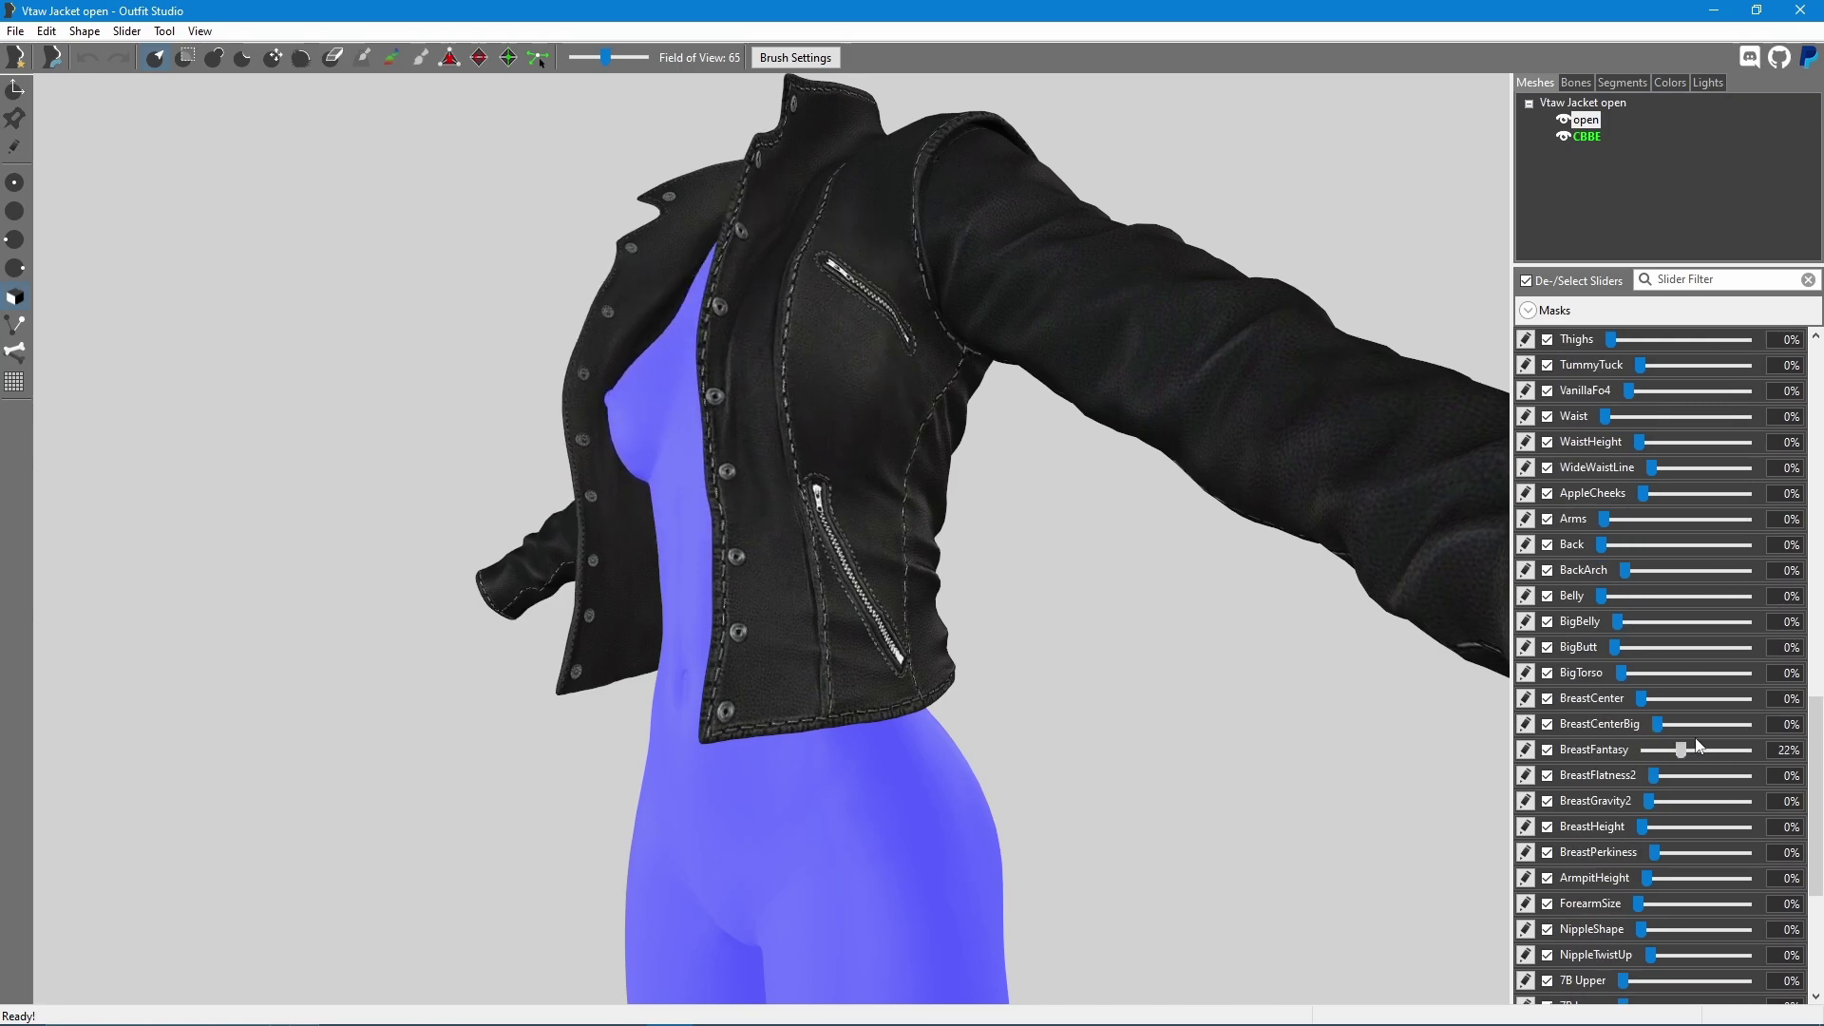
scroll(855, 509, up, 10)
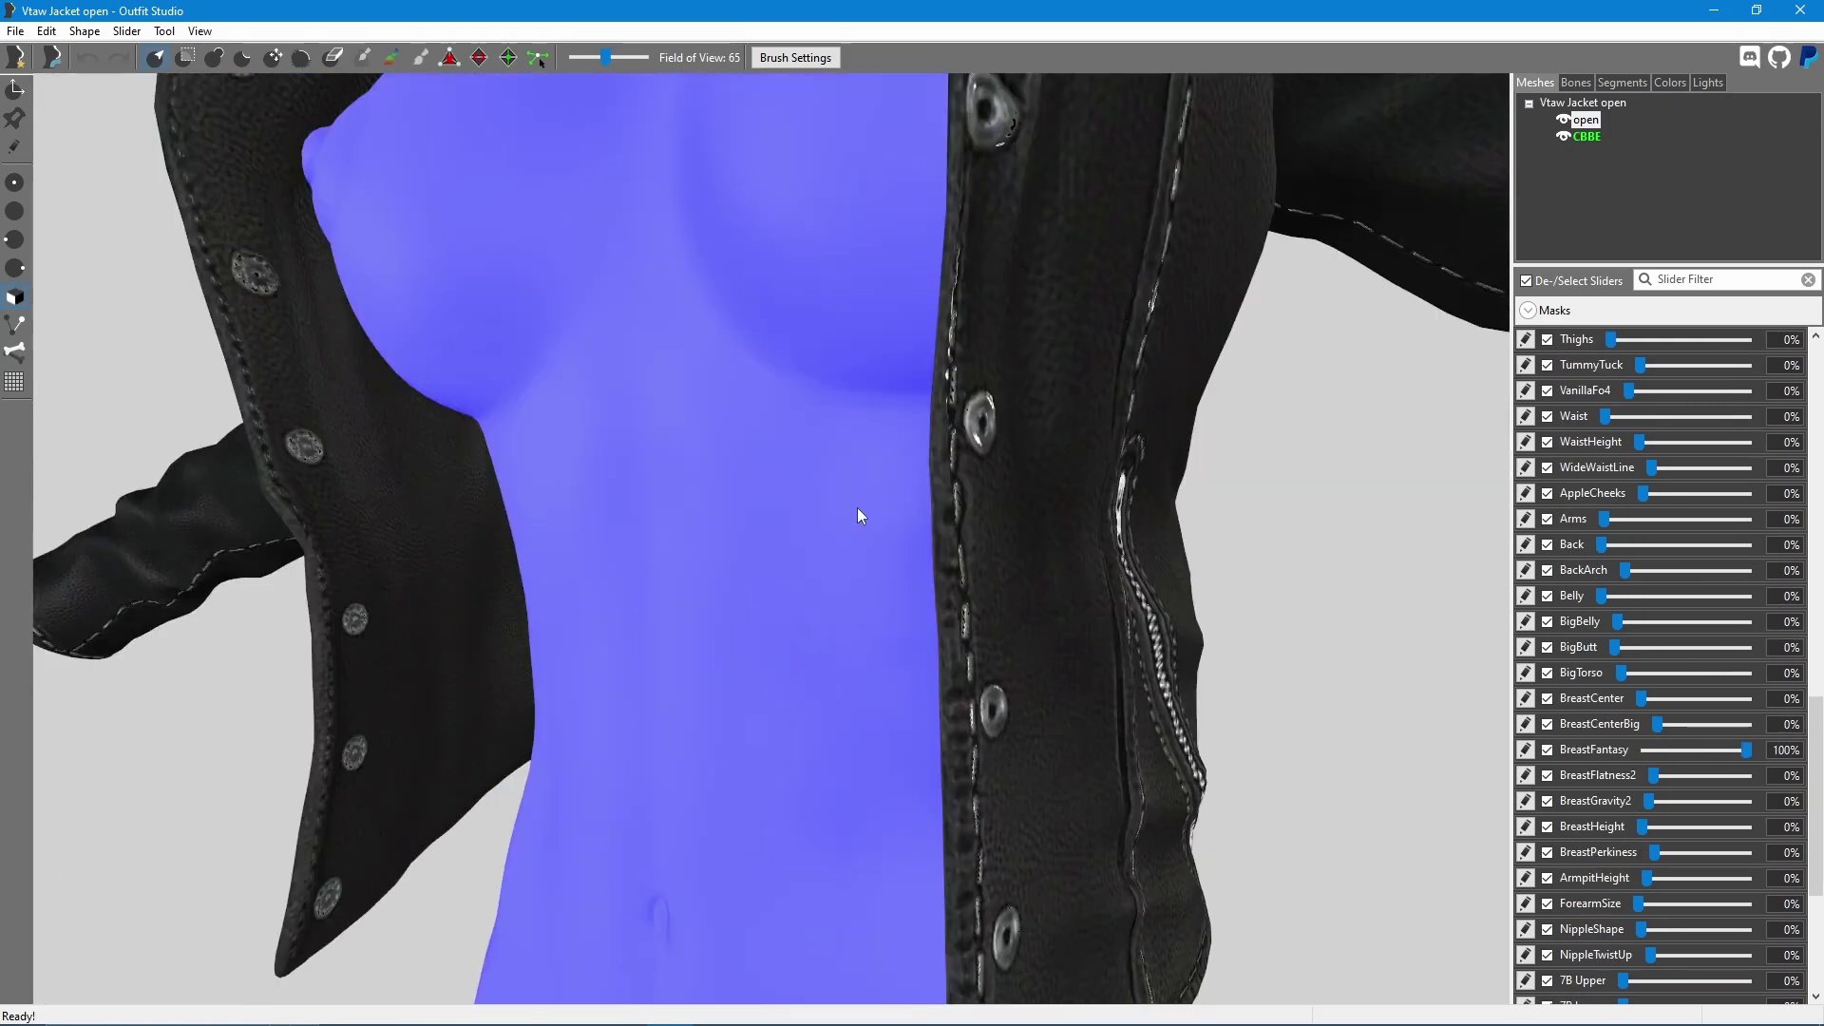
right_drag(856, 507, 785, 506)
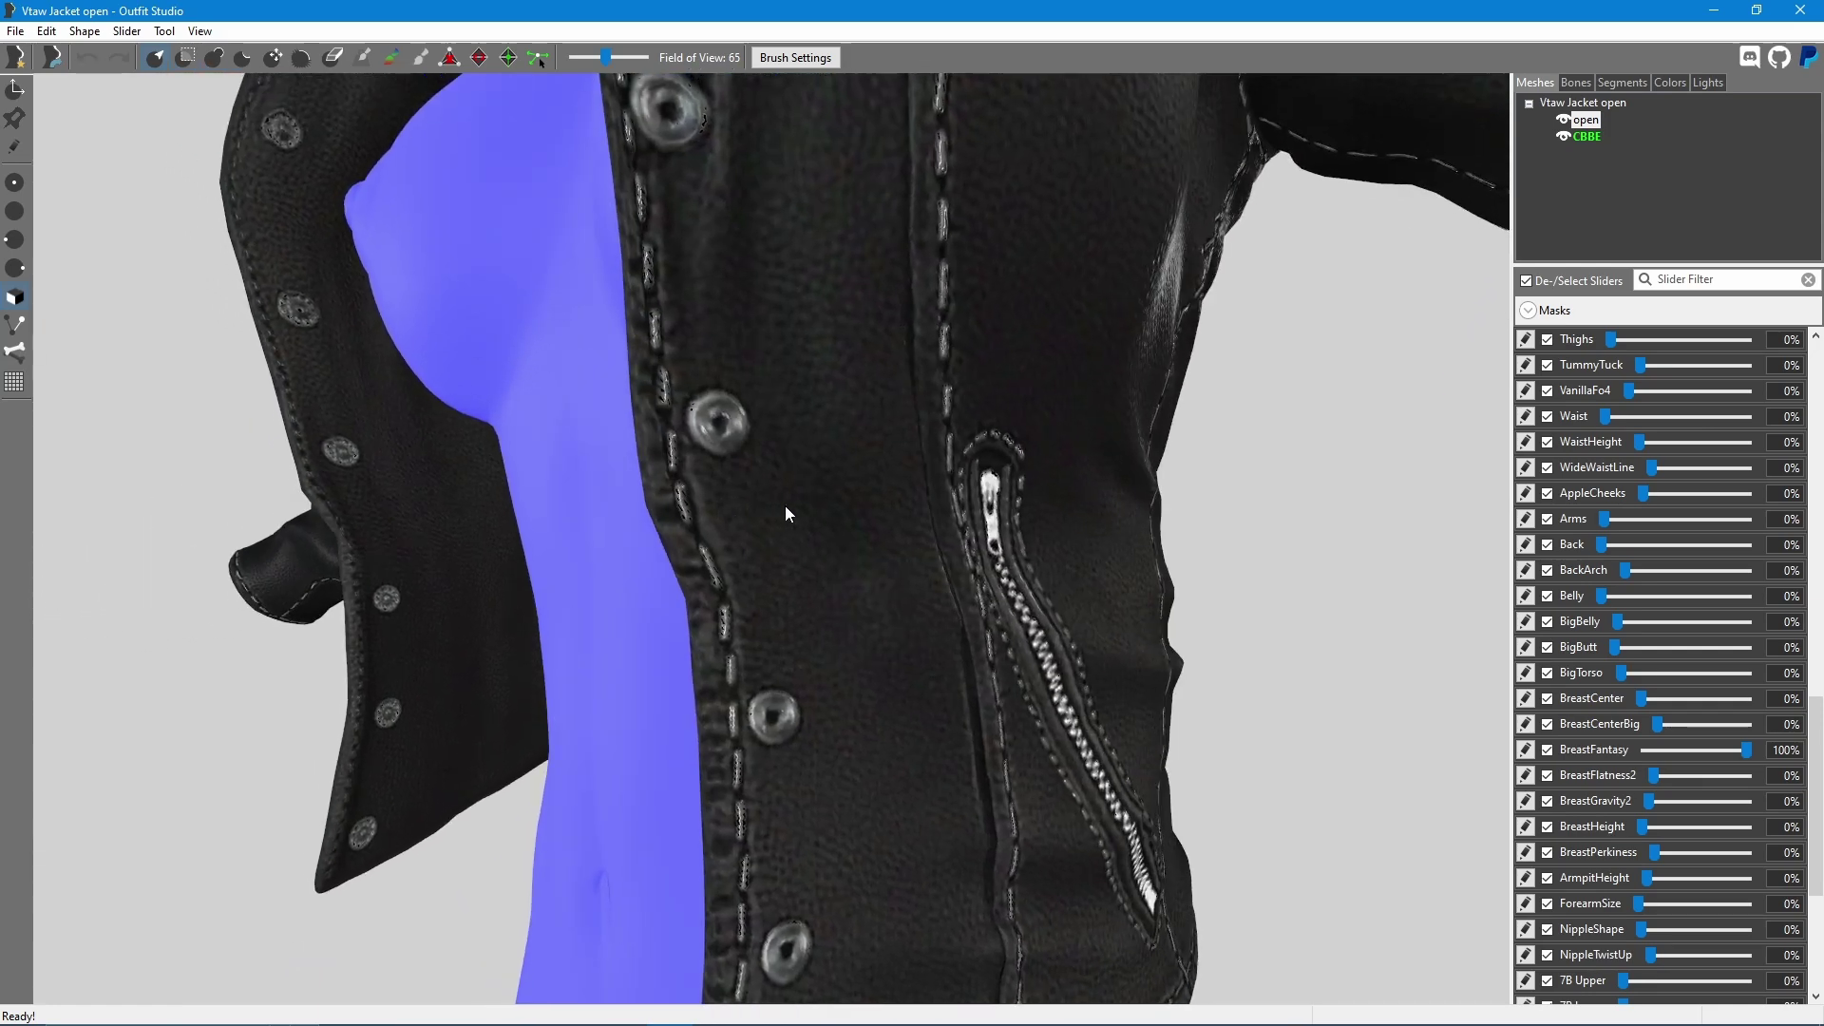
drag(1747, 752, 1805, 755)
drag(1748, 752, 1821, 748)
Edit the BreastFantasy shape with the Move brush at size 0.0810, showing jacket vertices.
click(1525, 751)
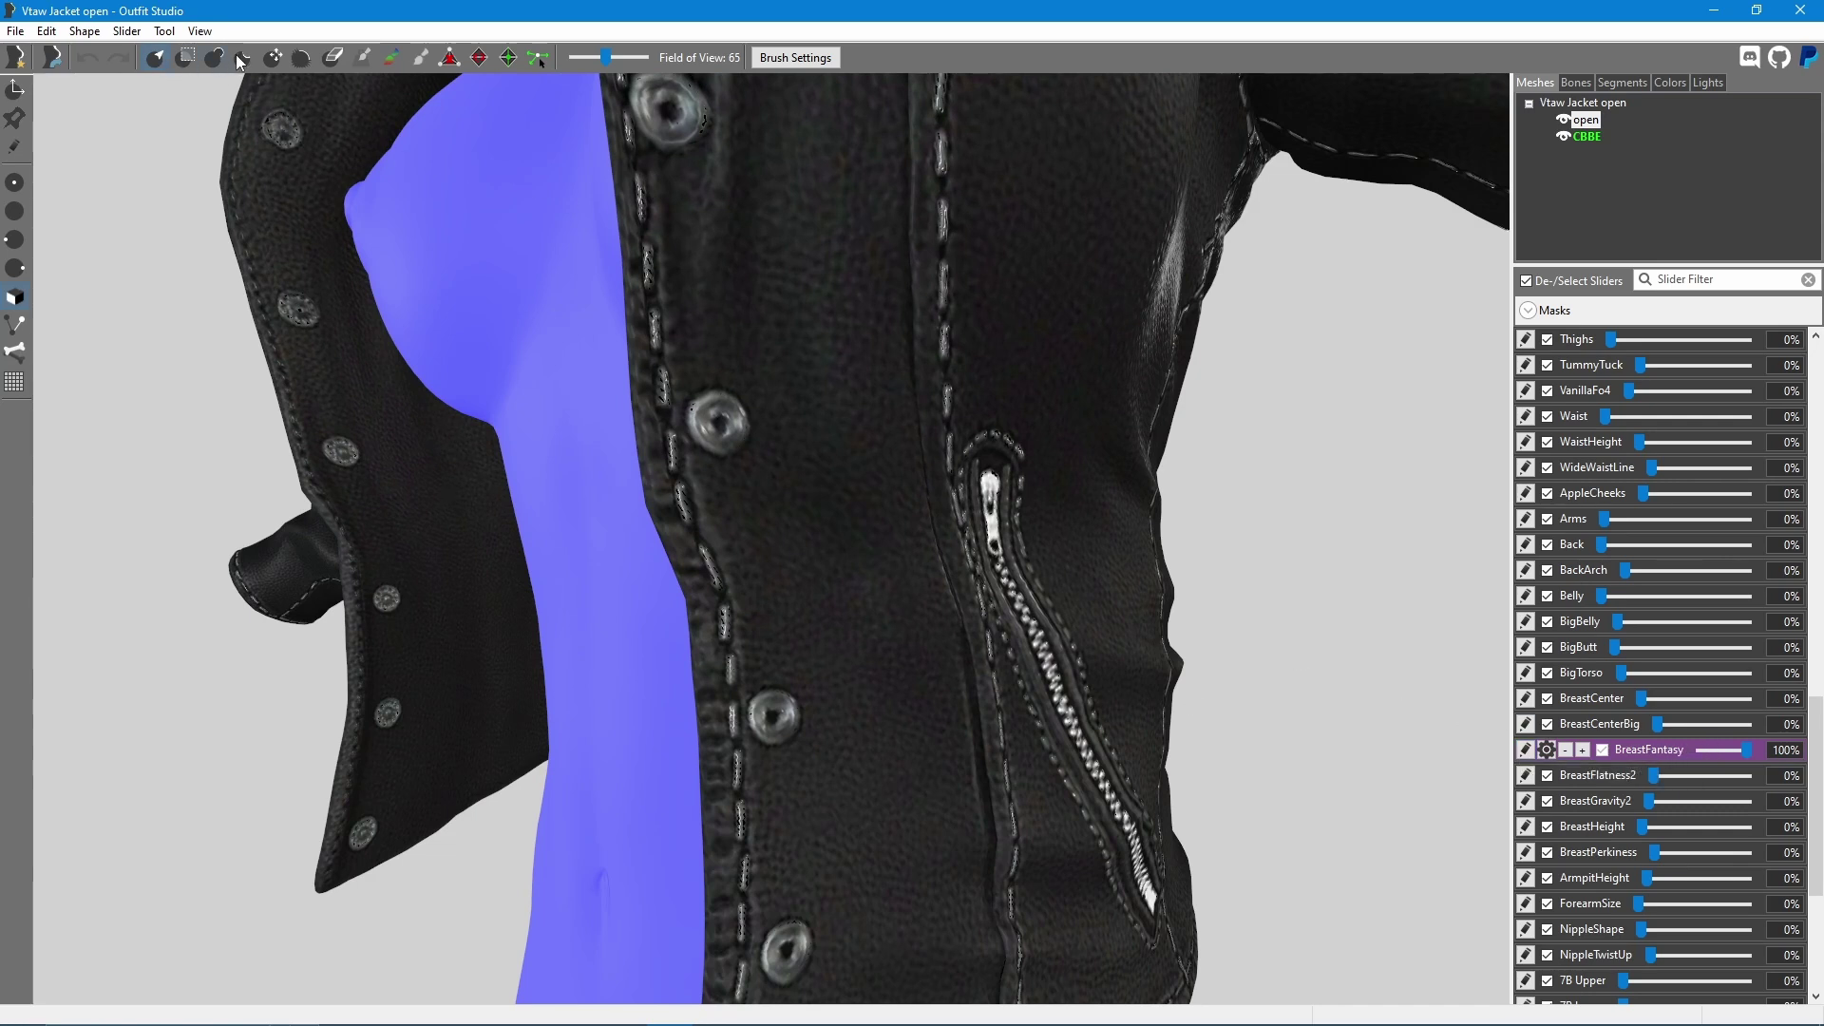
click(273, 60)
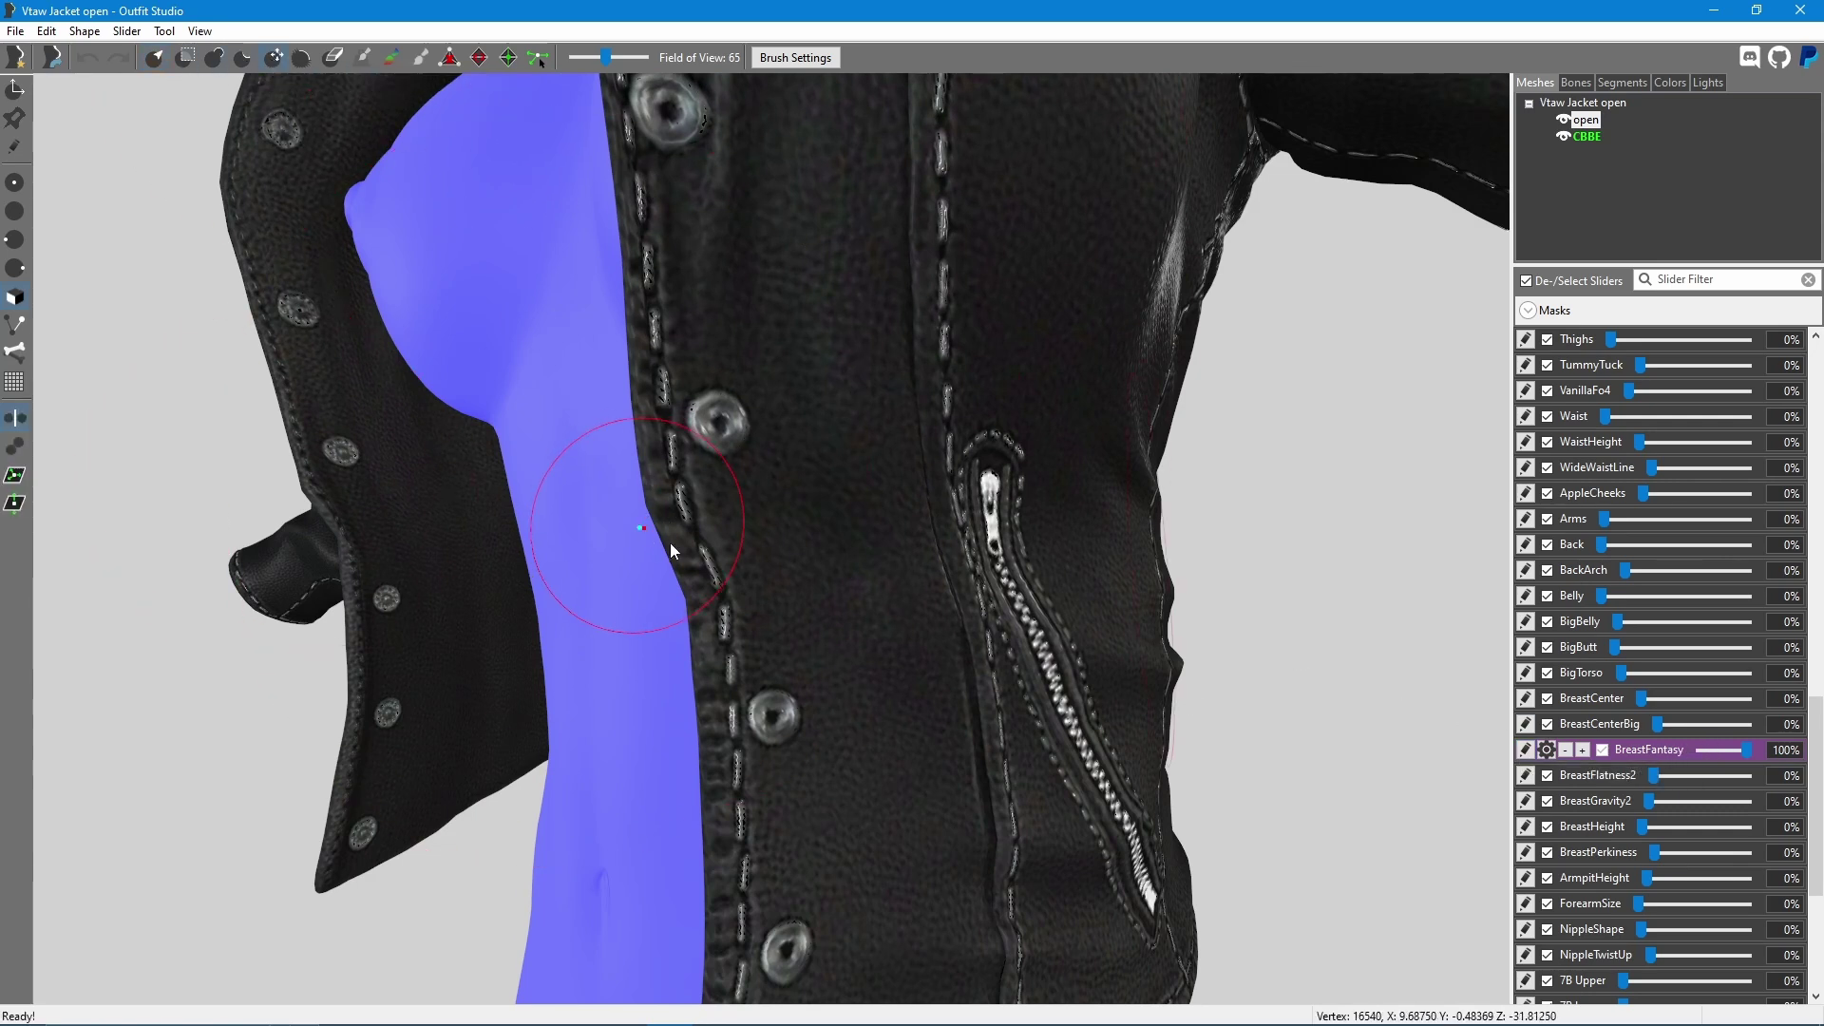
click(779, 57)
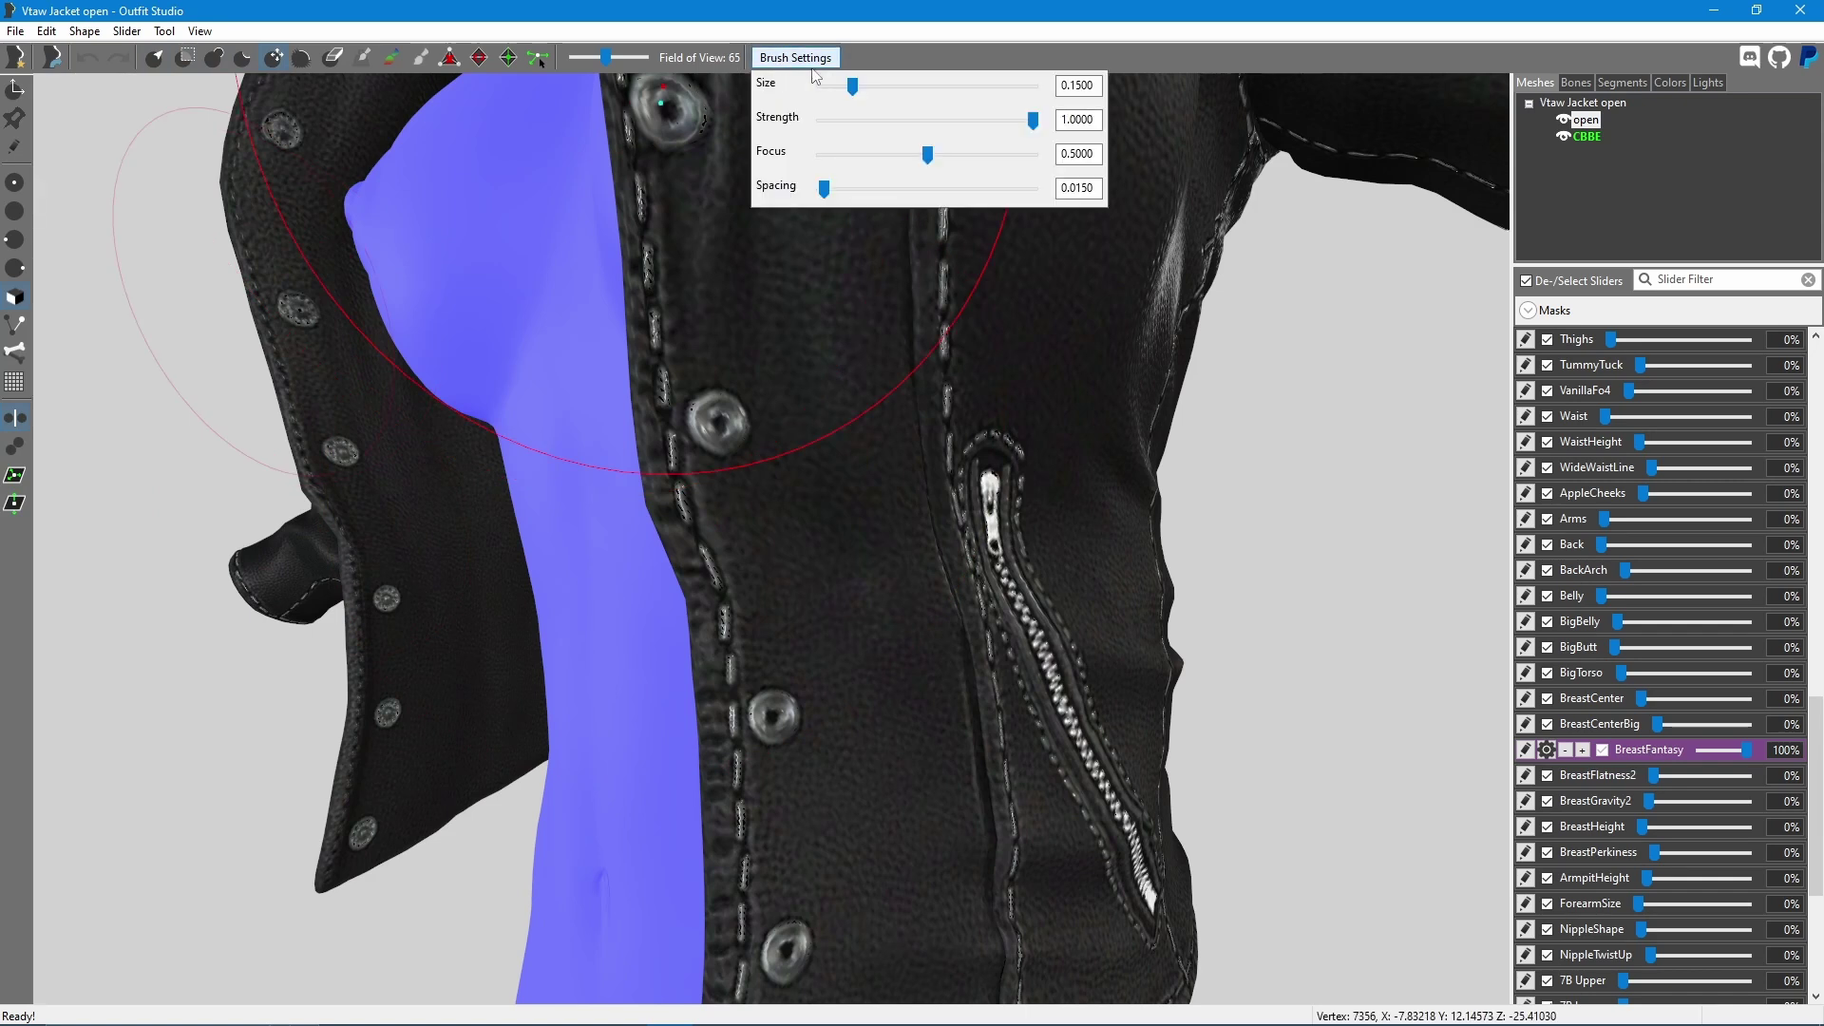
click(848, 89)
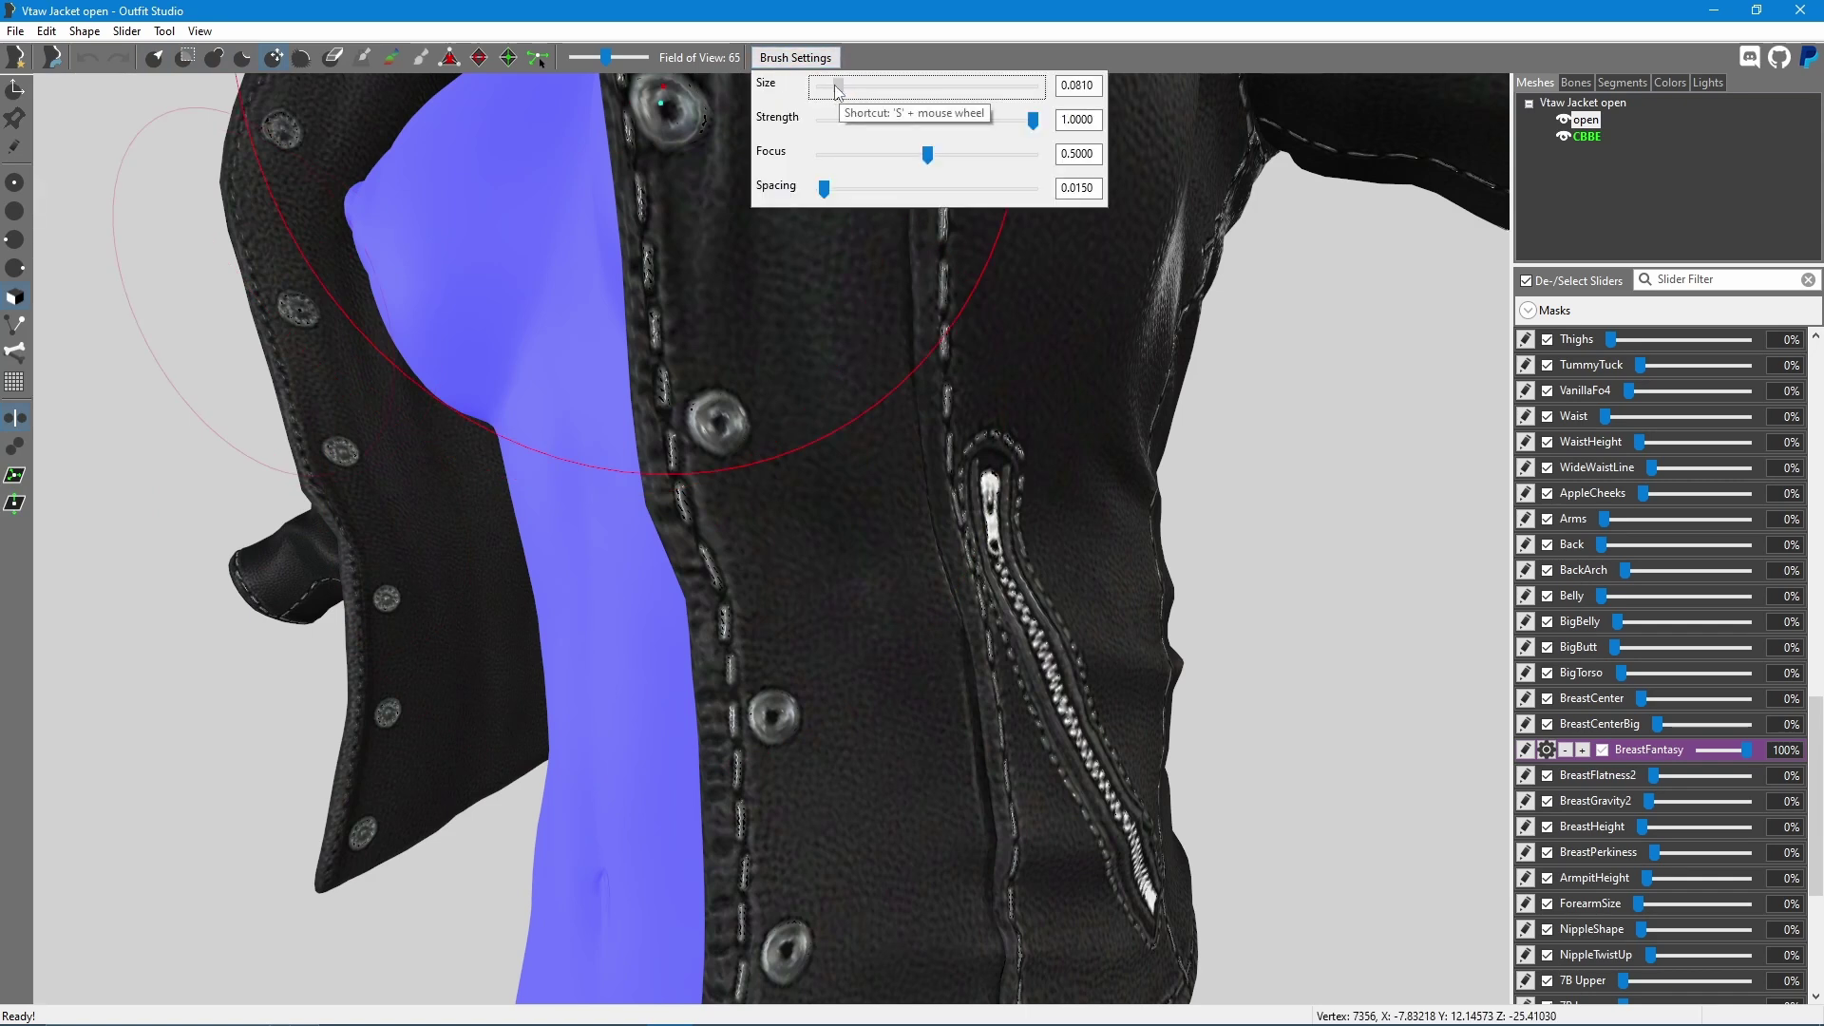
click(807, 57)
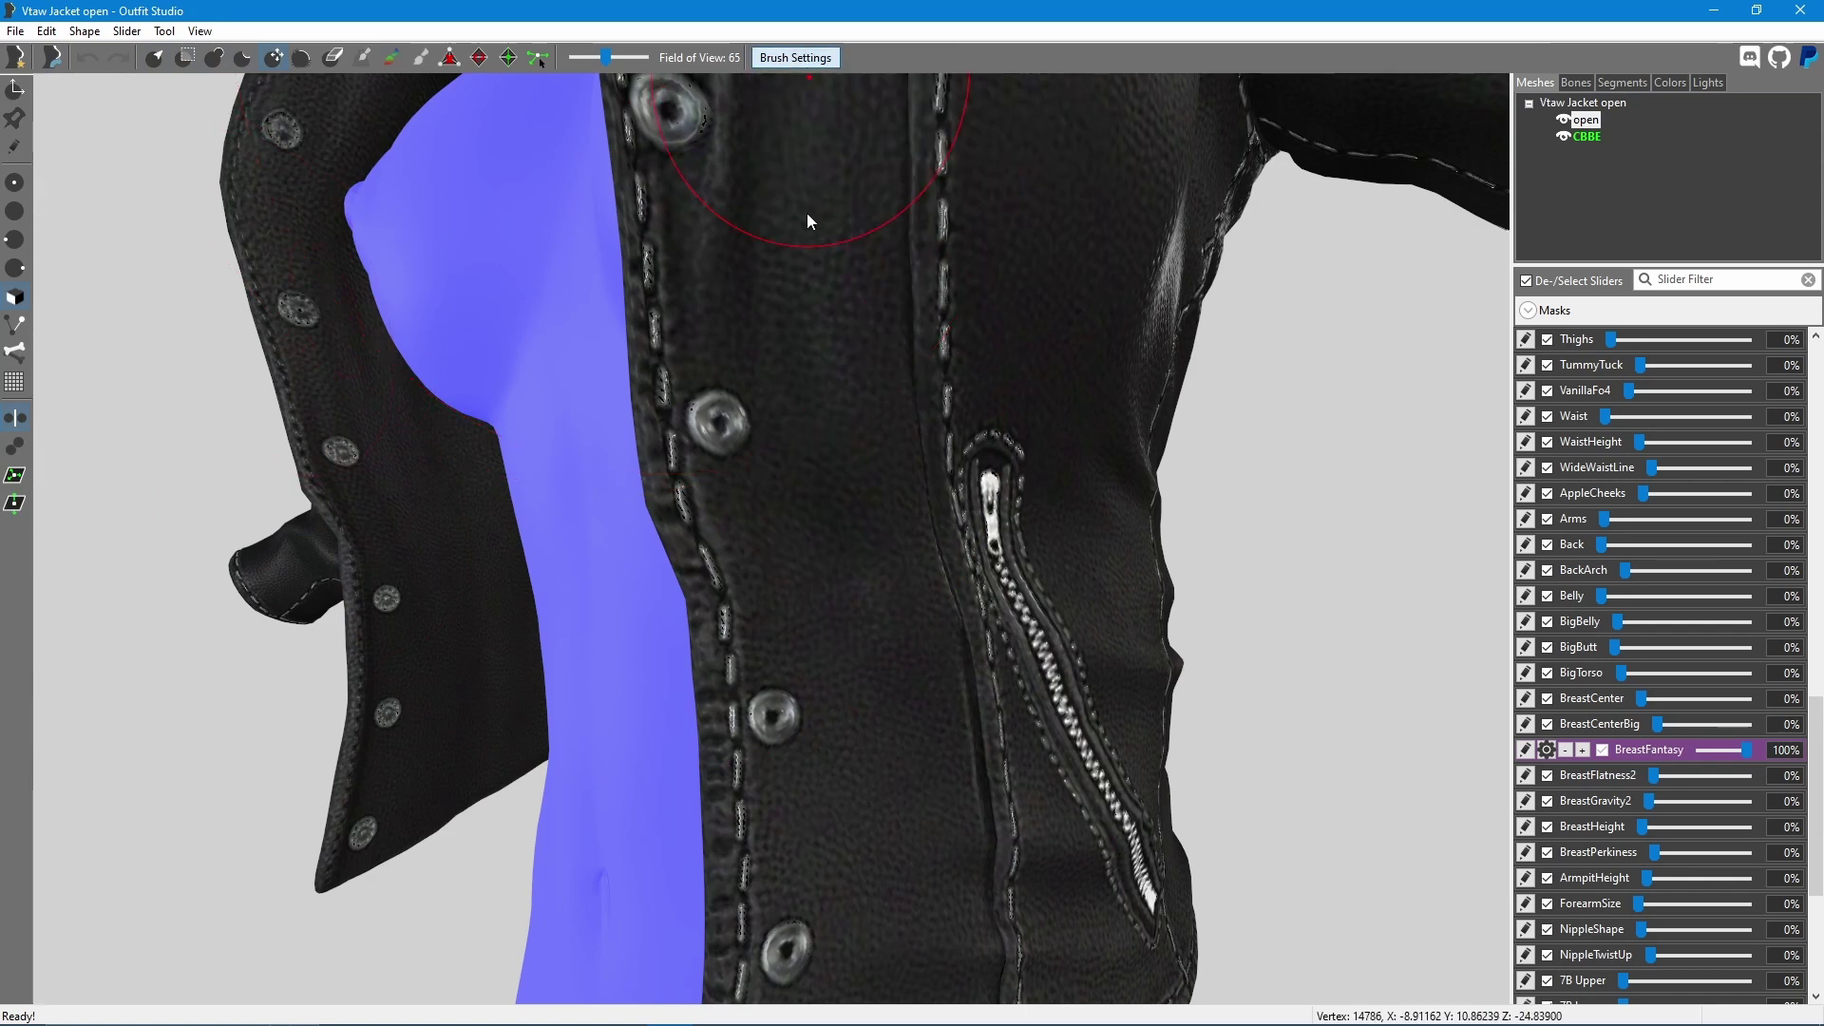
click(15, 147)
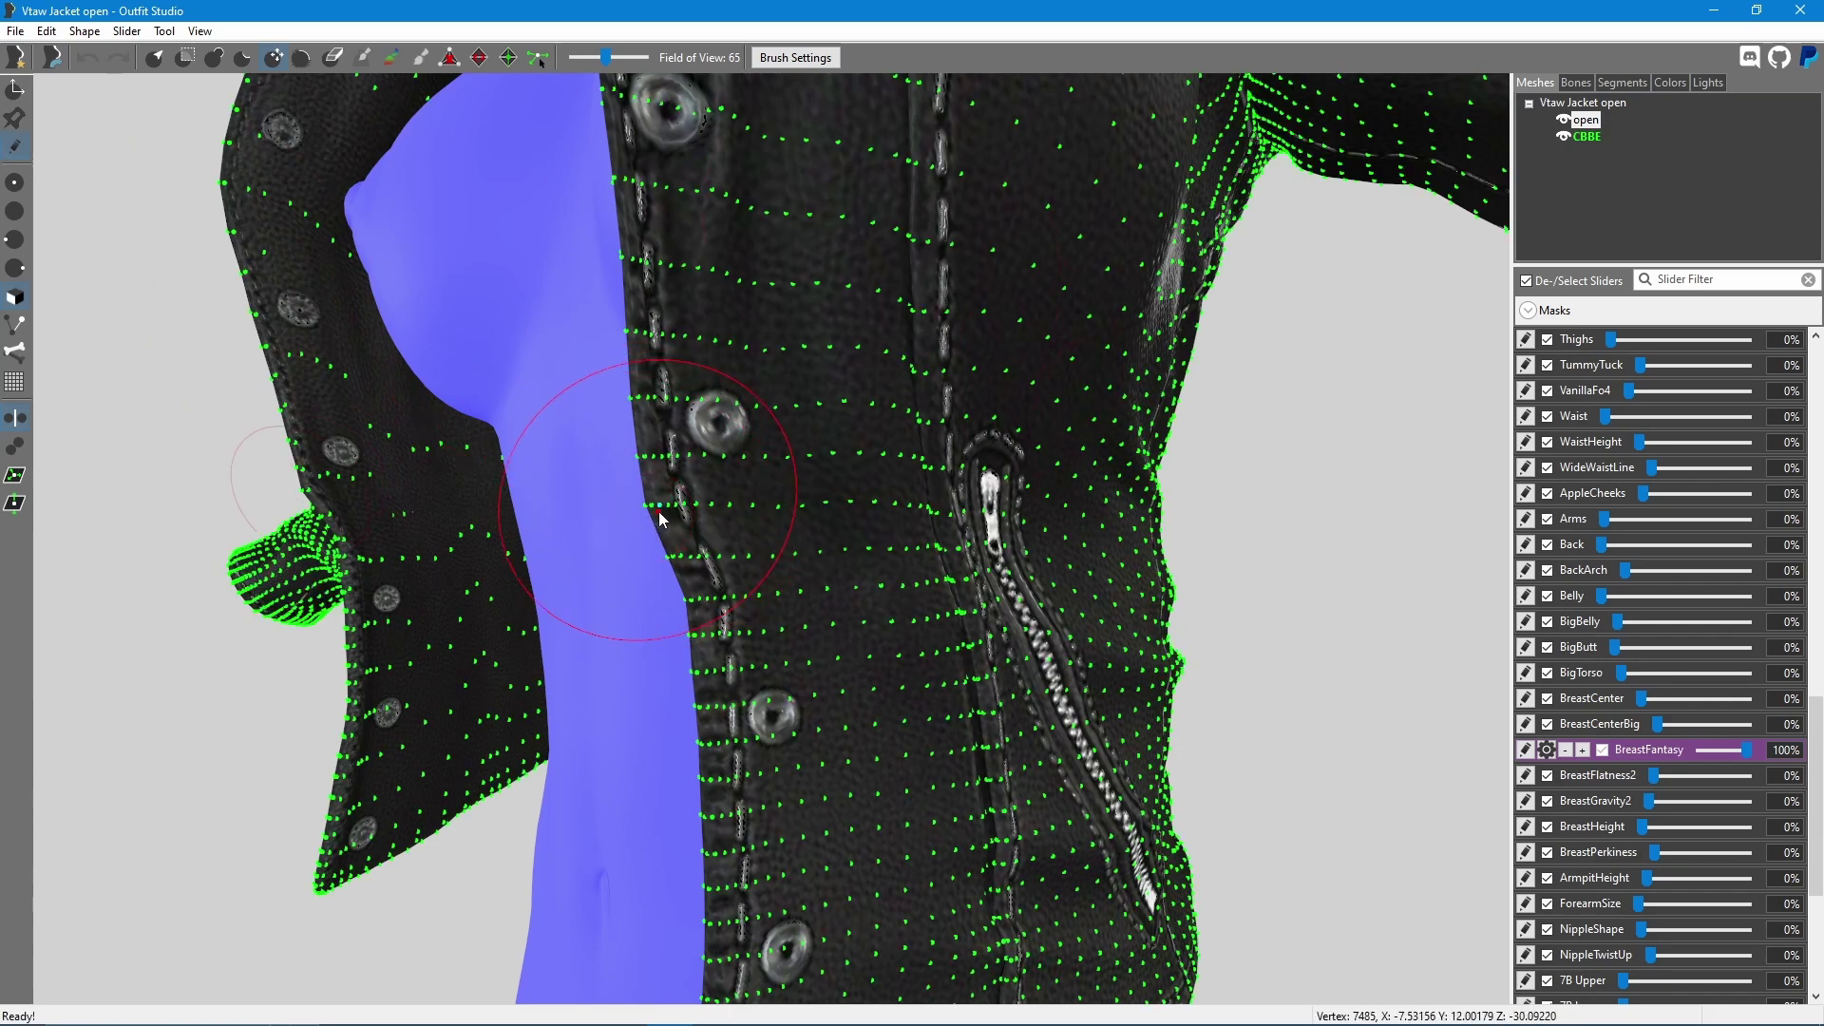
Shrink the brush to 0.0400 and push the jacket's front edge away from the body.
click(794, 58)
drag(834, 95, 832, 92)
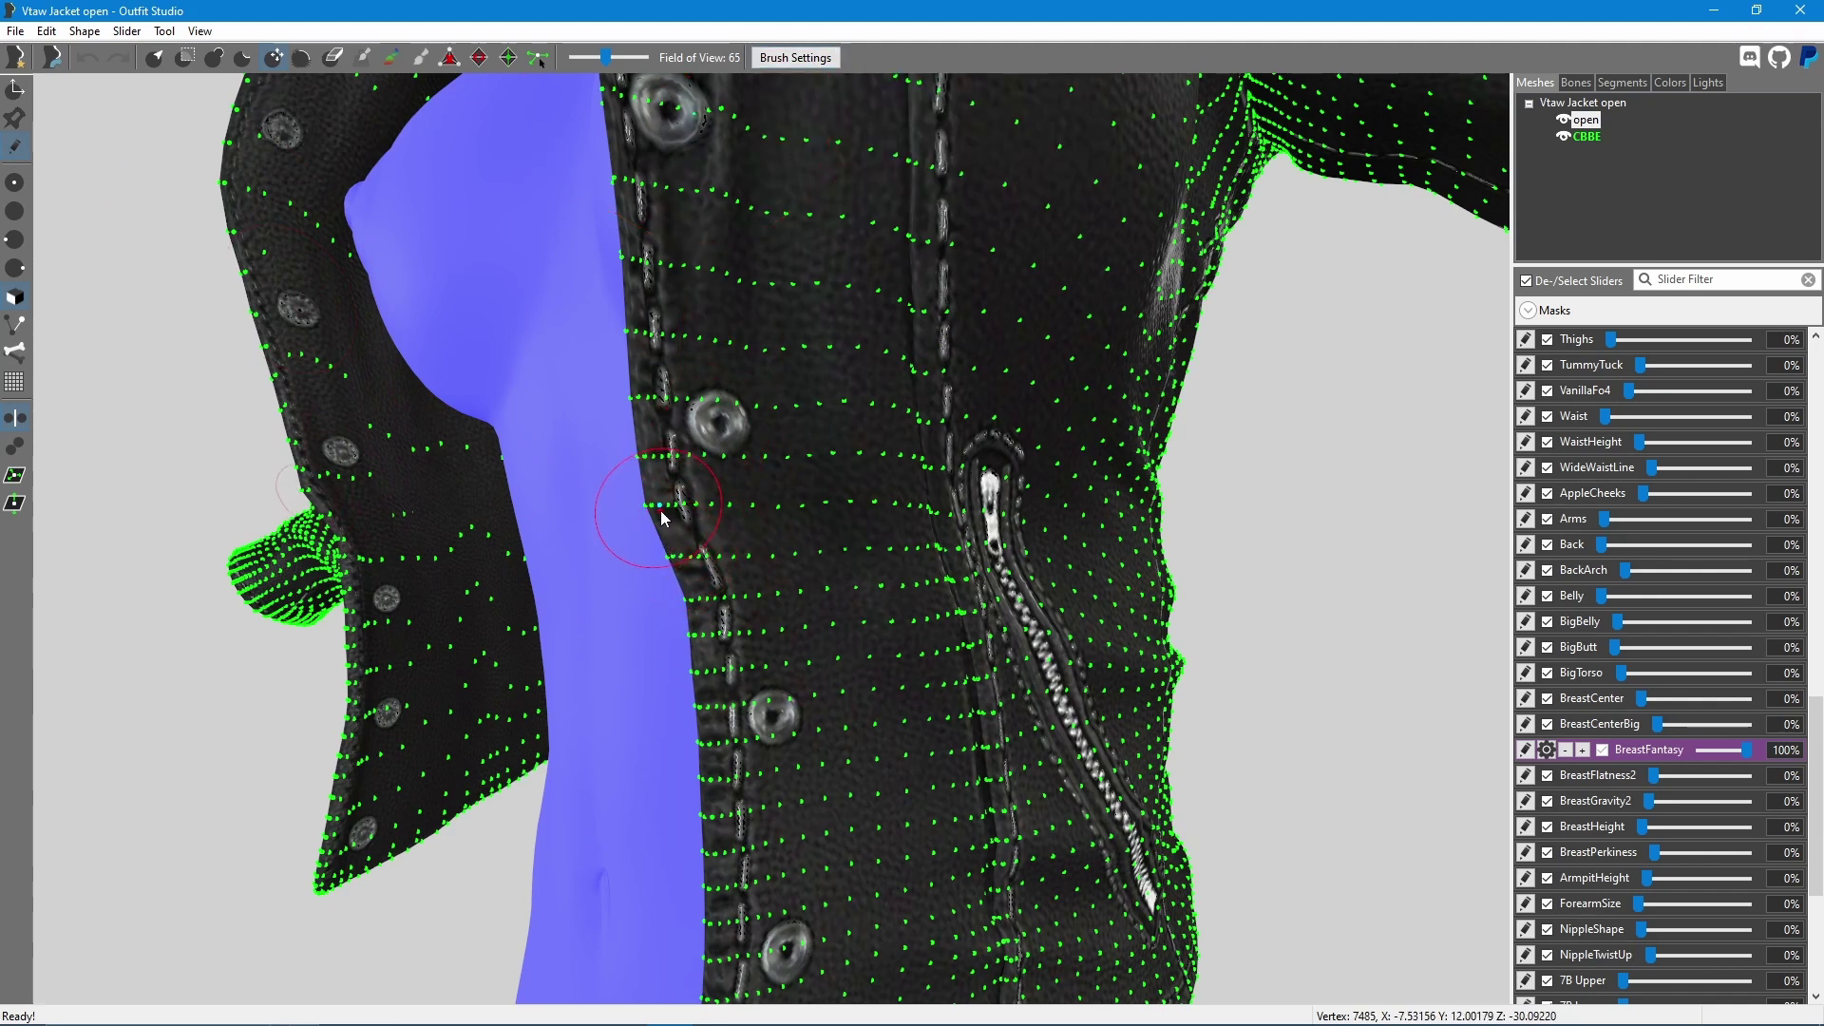
key(bracketleft)
key(bracketleft)
key(bracketleft)
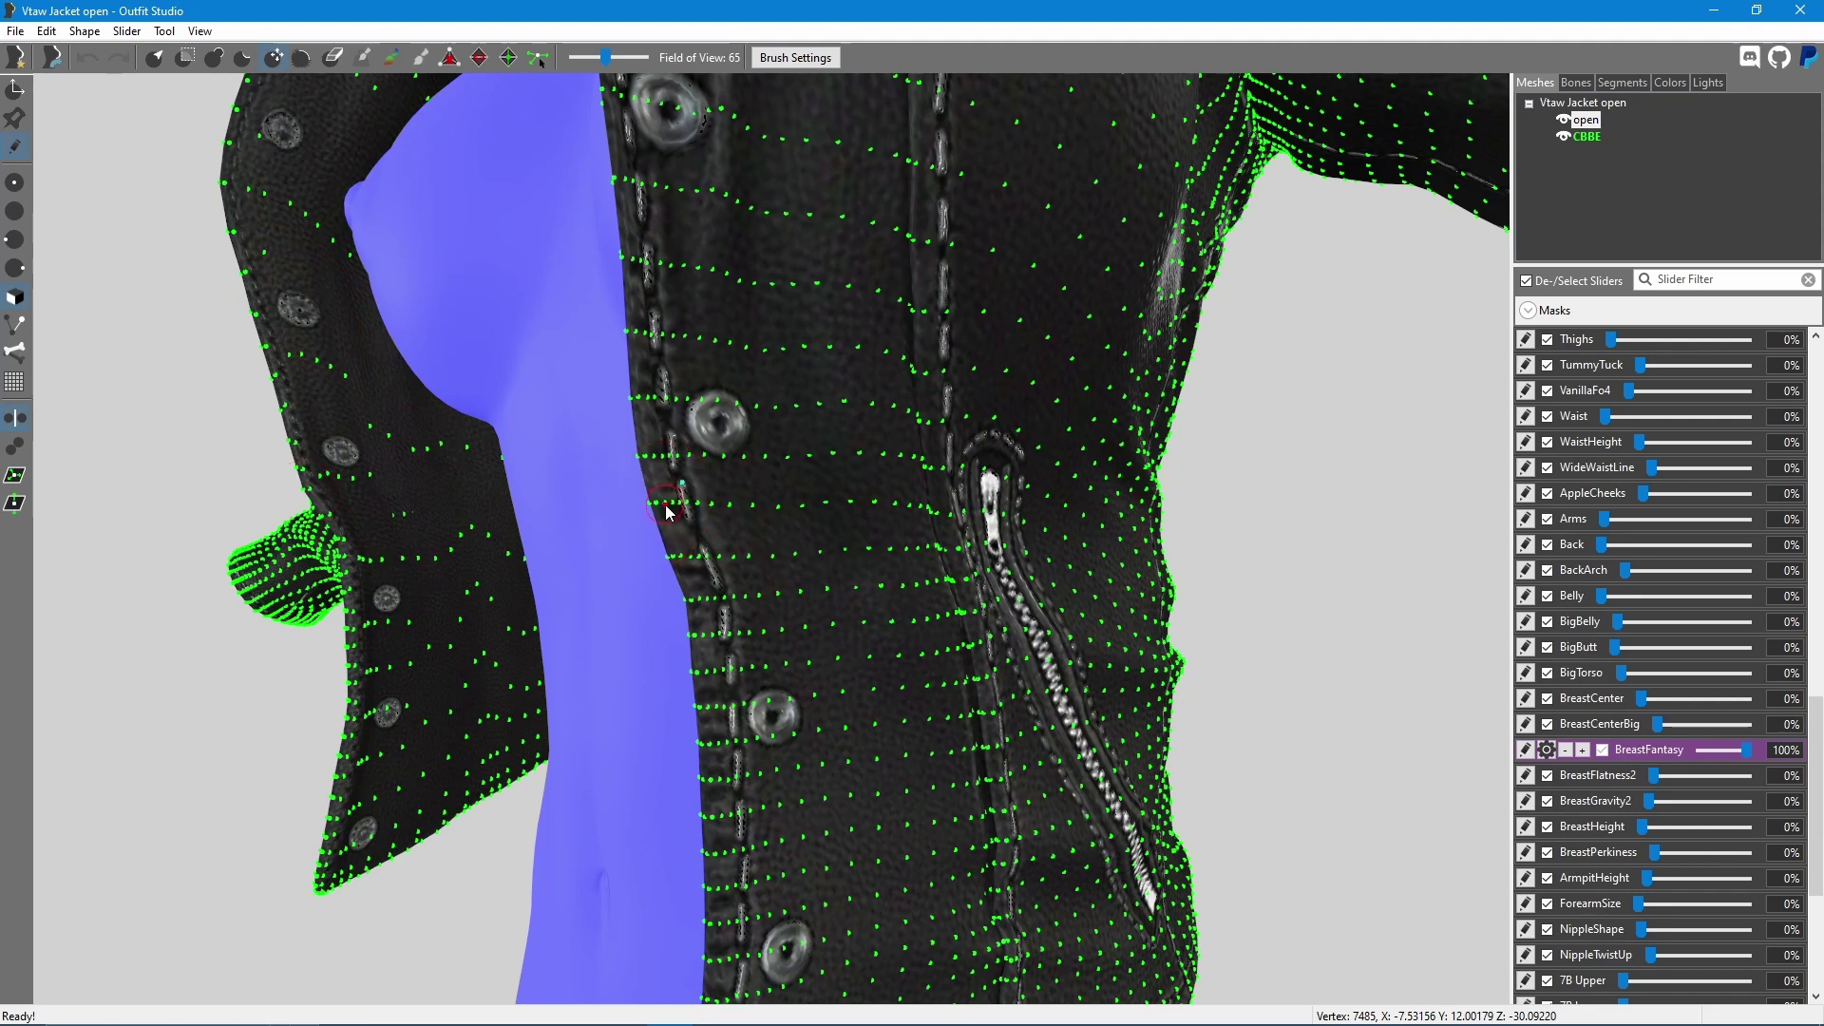
drag(680, 556, 663, 526)
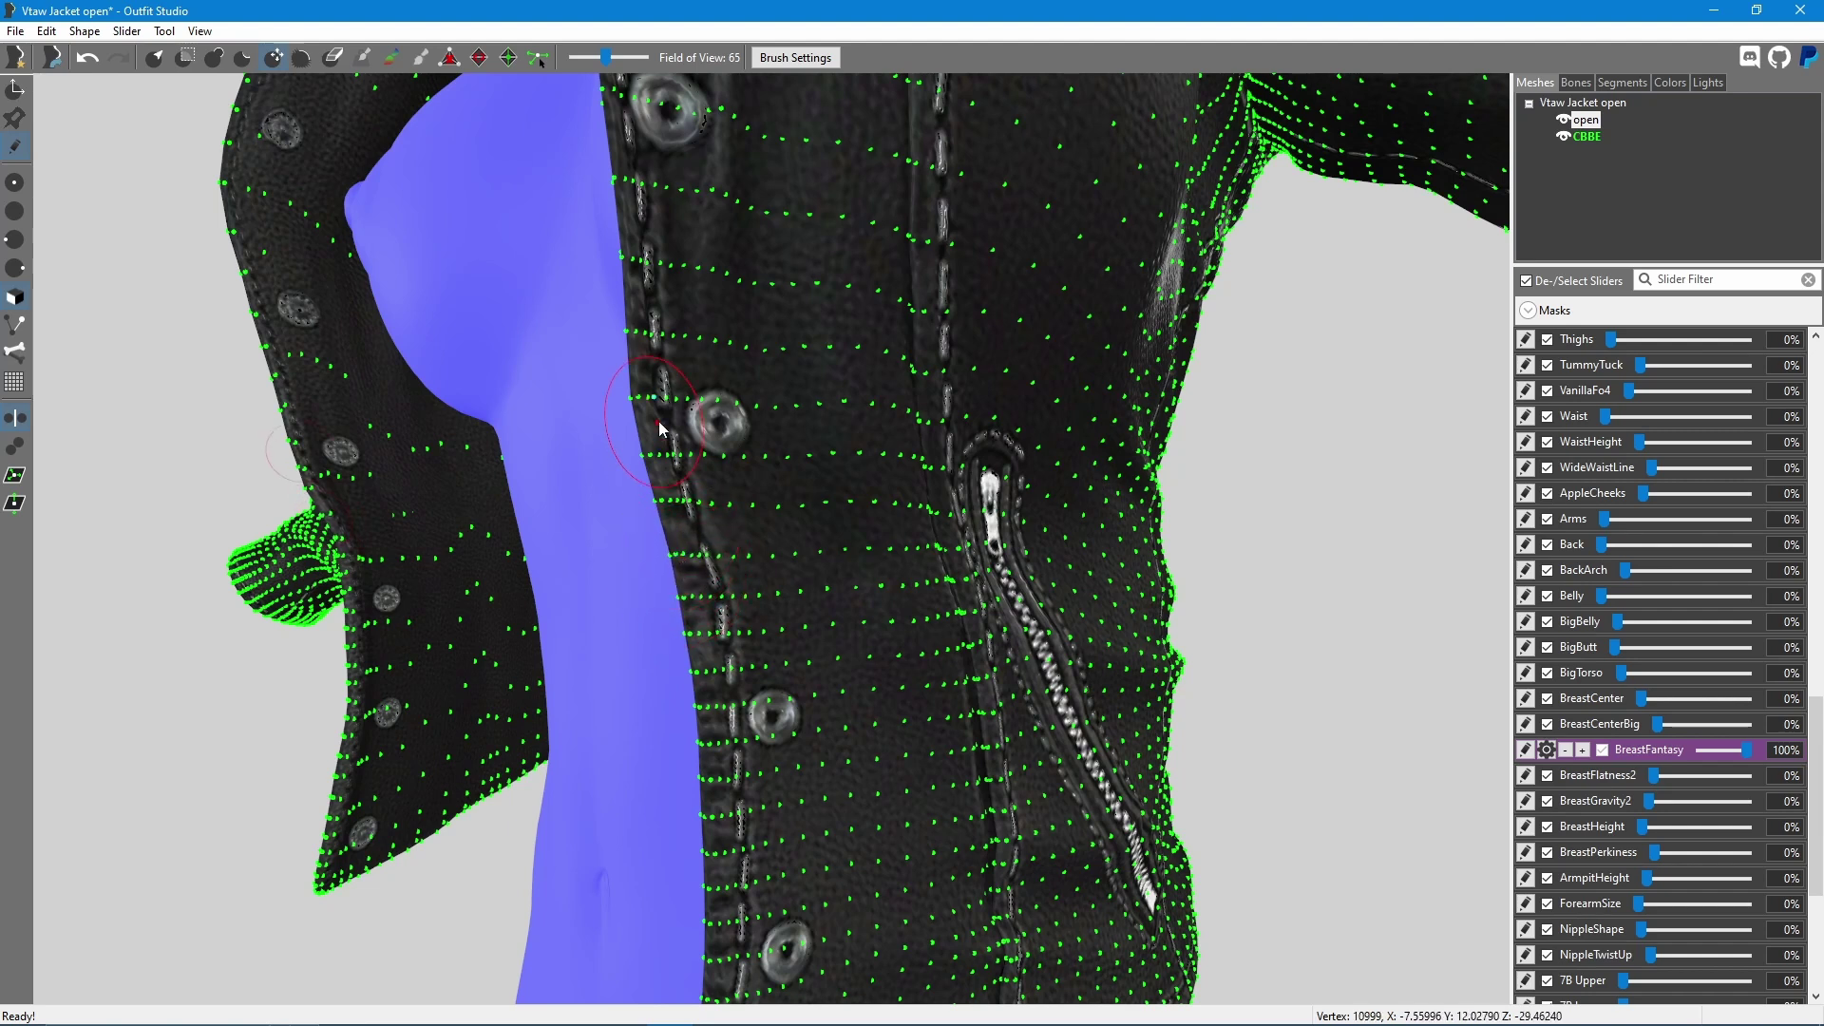
Compare the sculpted jacket at lower and 0% BreastFantasy, then return to 100%.
mouse_move(1745, 759)
mouse_down()
mouse_move(1677, 751)
mouse_move(1753, 752)
mouse_move(1685, 731)
mouse_move(1747, 731)
mouse_up()
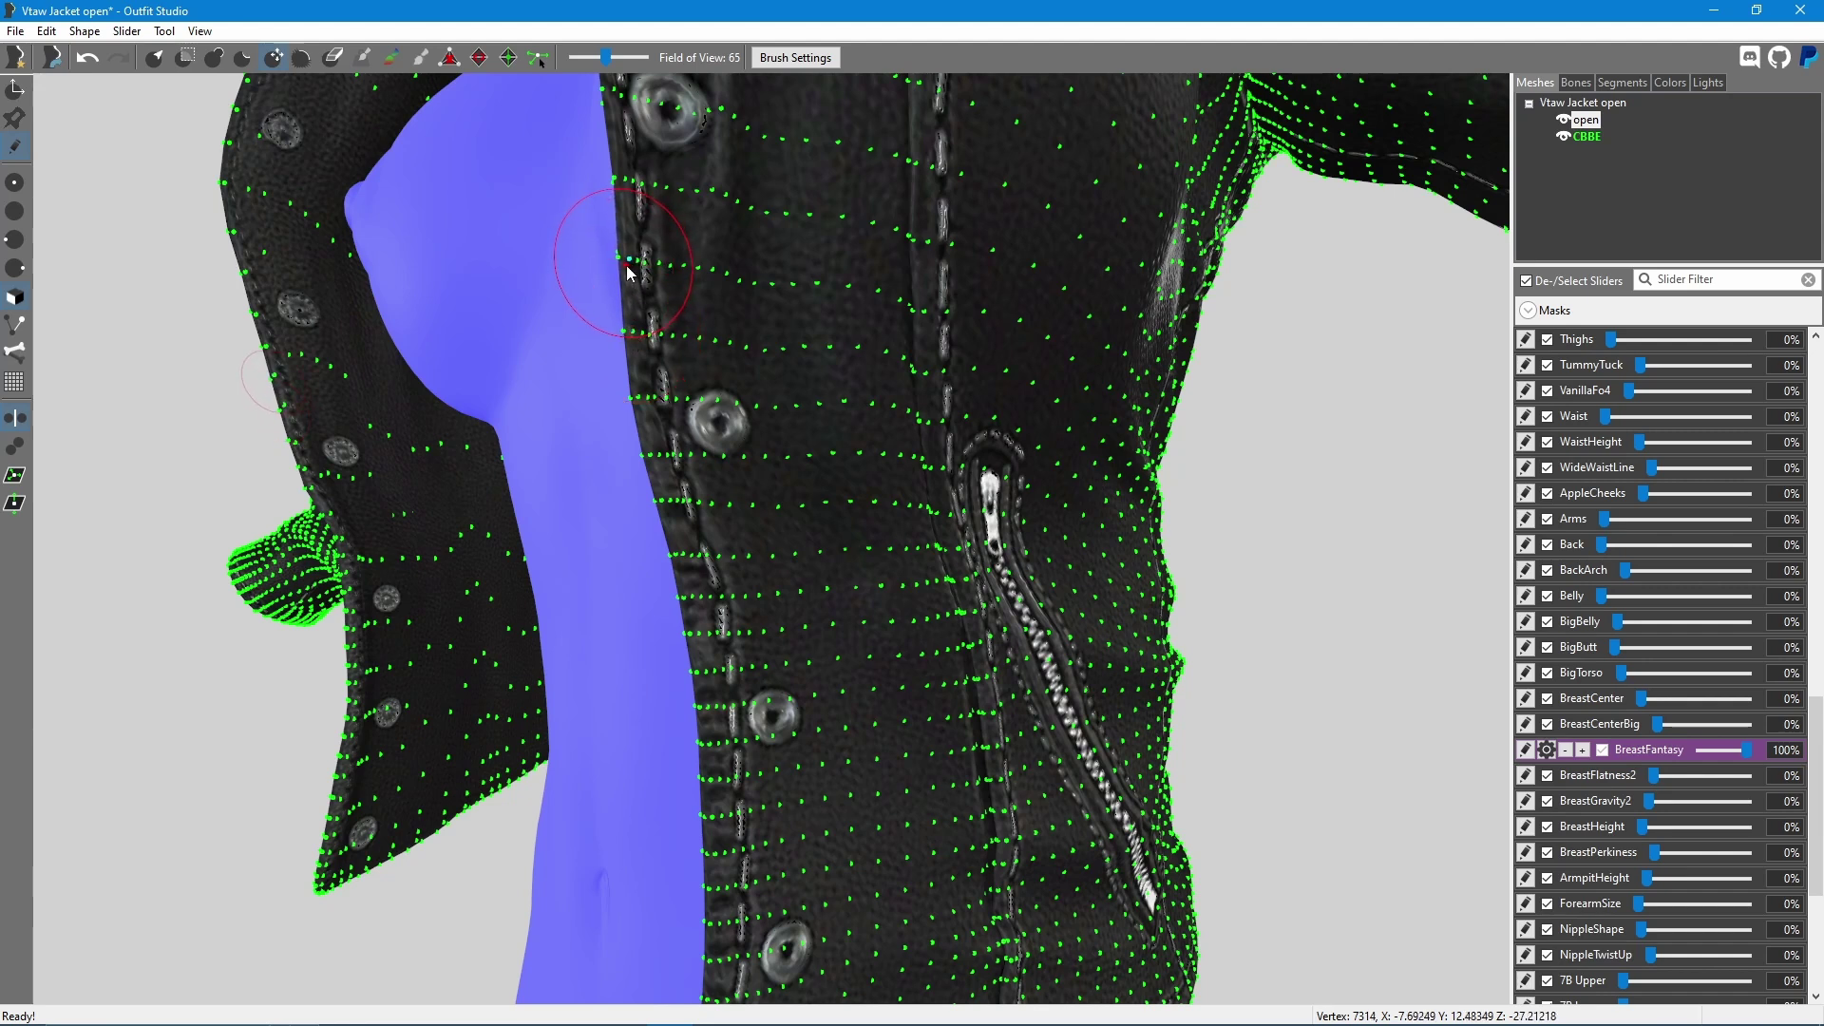
mouse_move(1749, 755)
mouse_down()
mouse_move(1705, 750)
mouse_move(1747, 751)
mouse_up()
right_drag(817, 513, 903, 525)
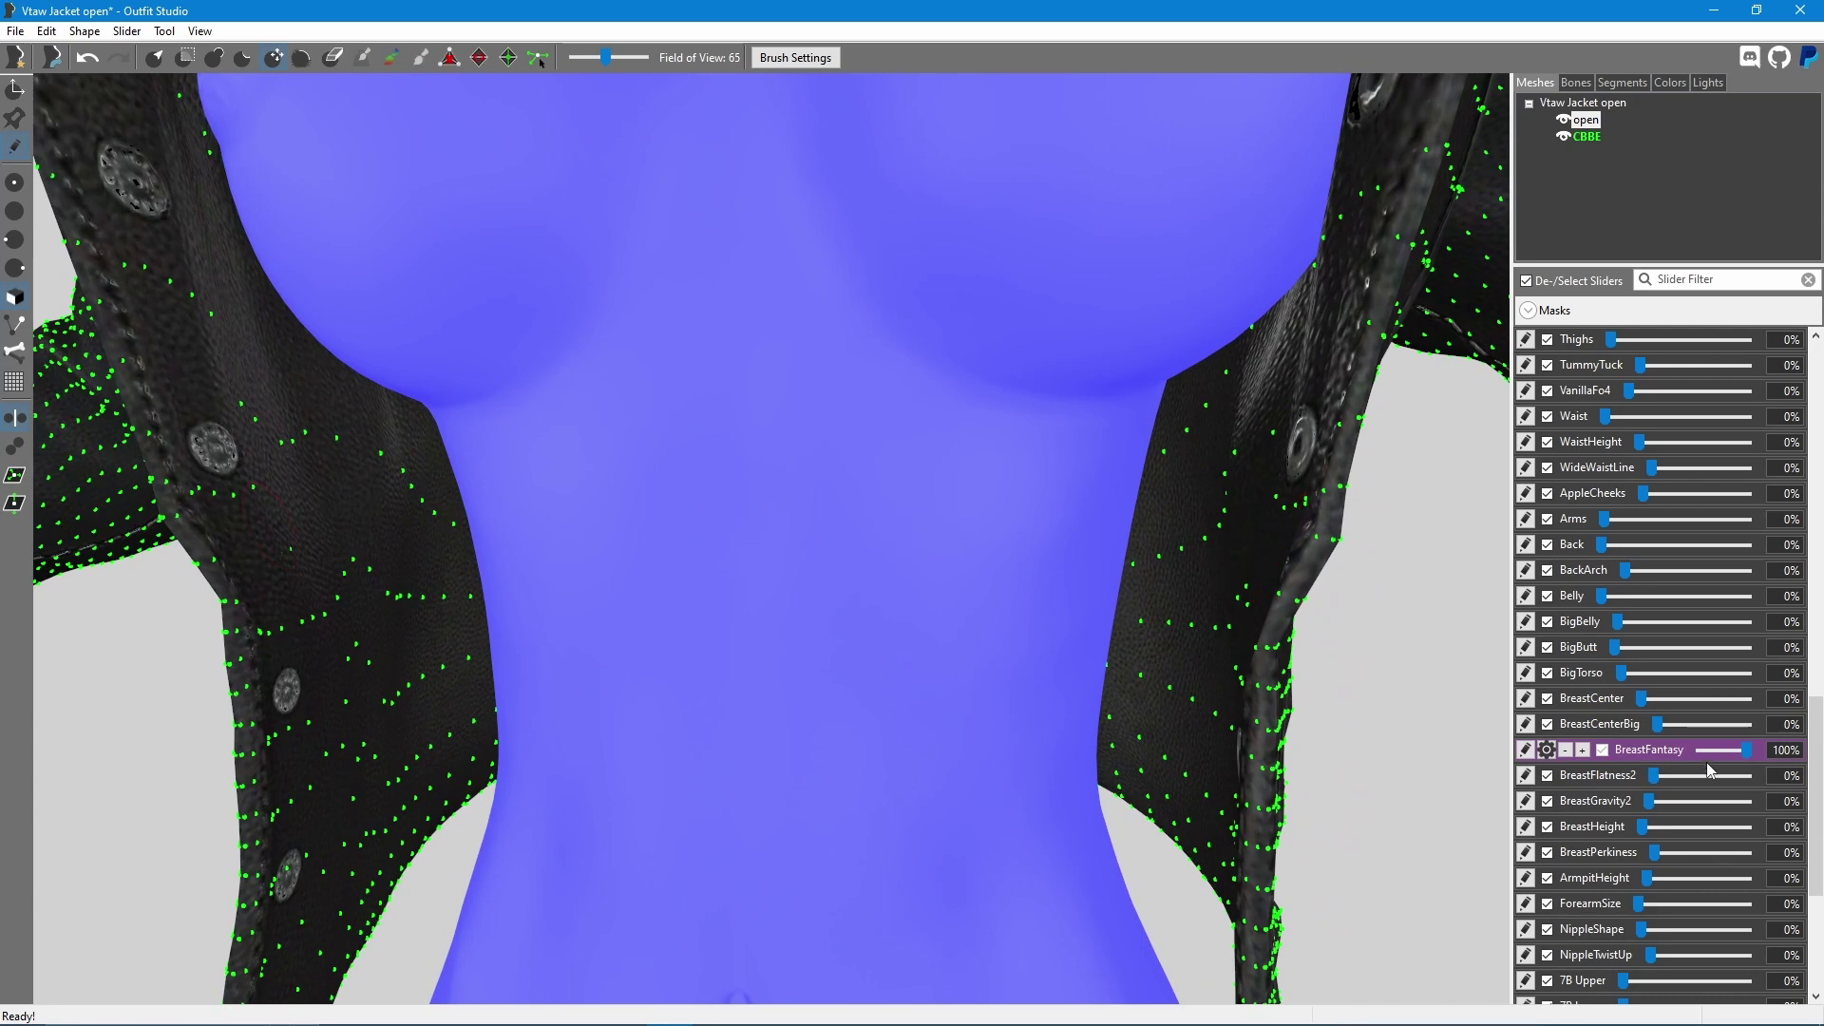
Compare BreastFantasy at 0% and 100% while orbiting to the jacket's side edge.
drag(1744, 757, 1701, 755)
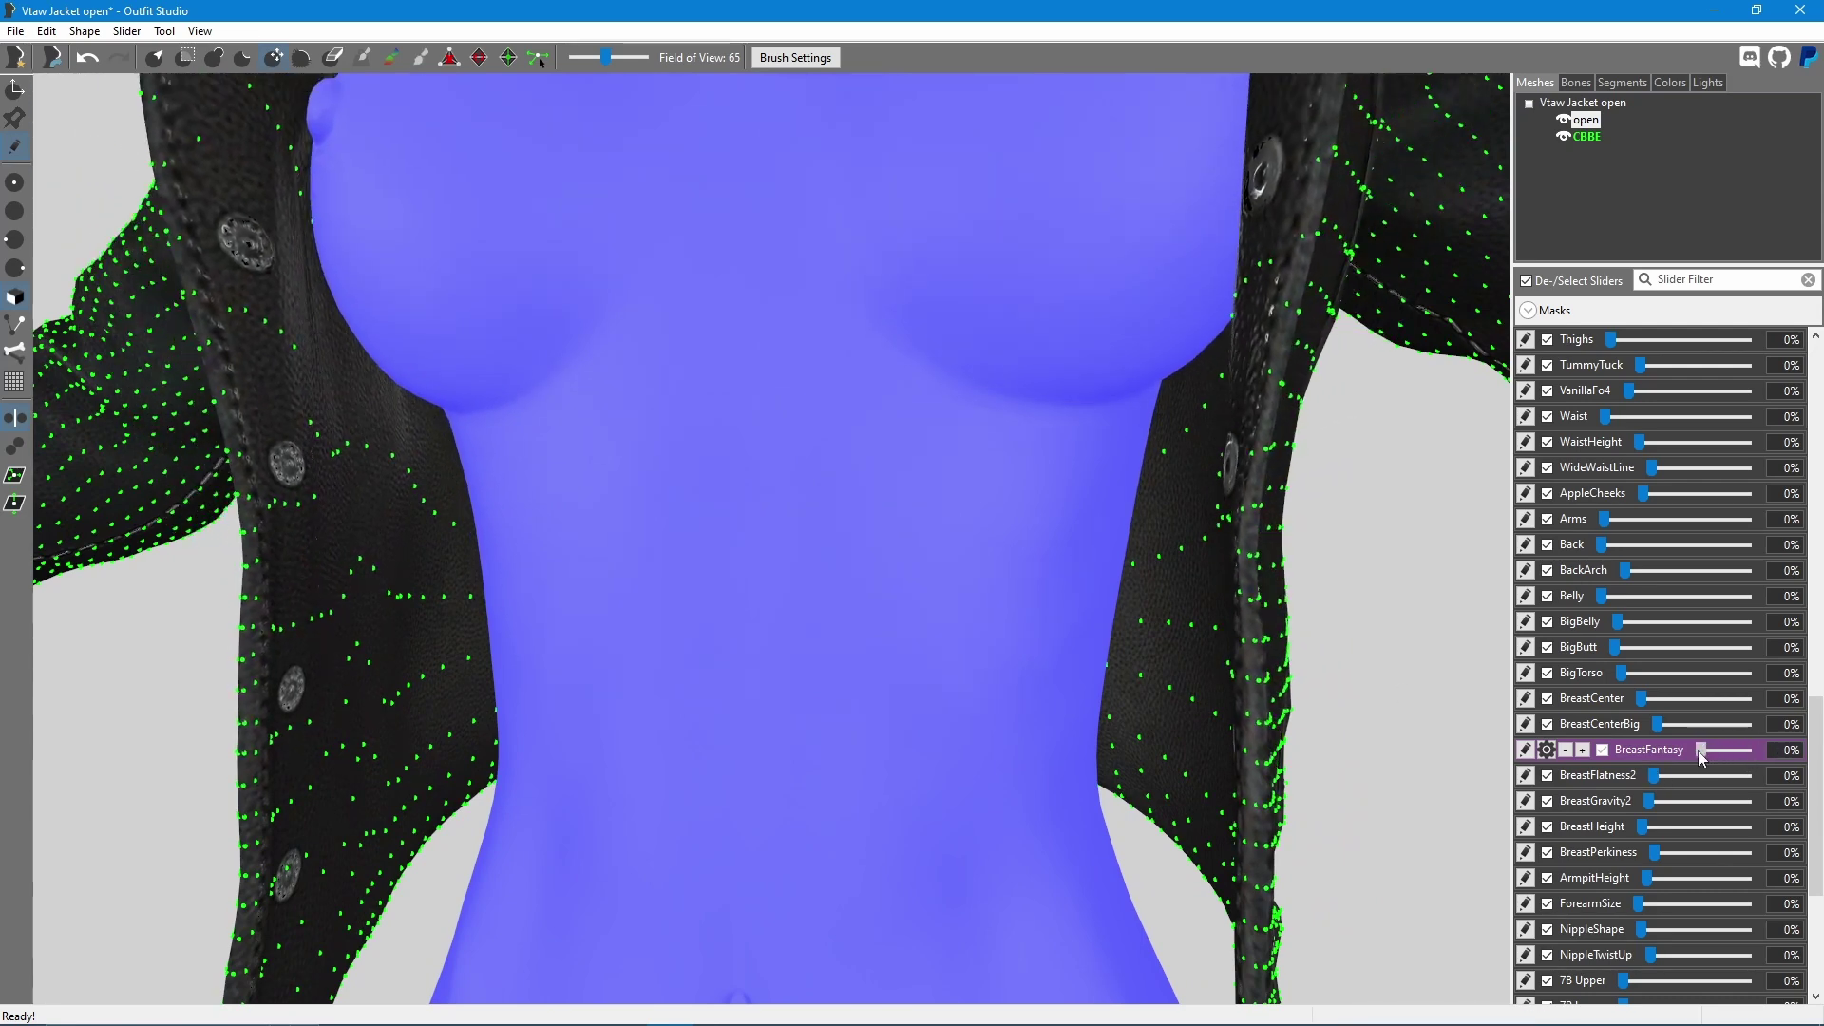
mouse_move(819, 600)
right_down()
mouse_move(900, 577)
mouse_move(732, 573)
mouse_move(794, 577)
right_up()
scroll(855, 546, up, 3)
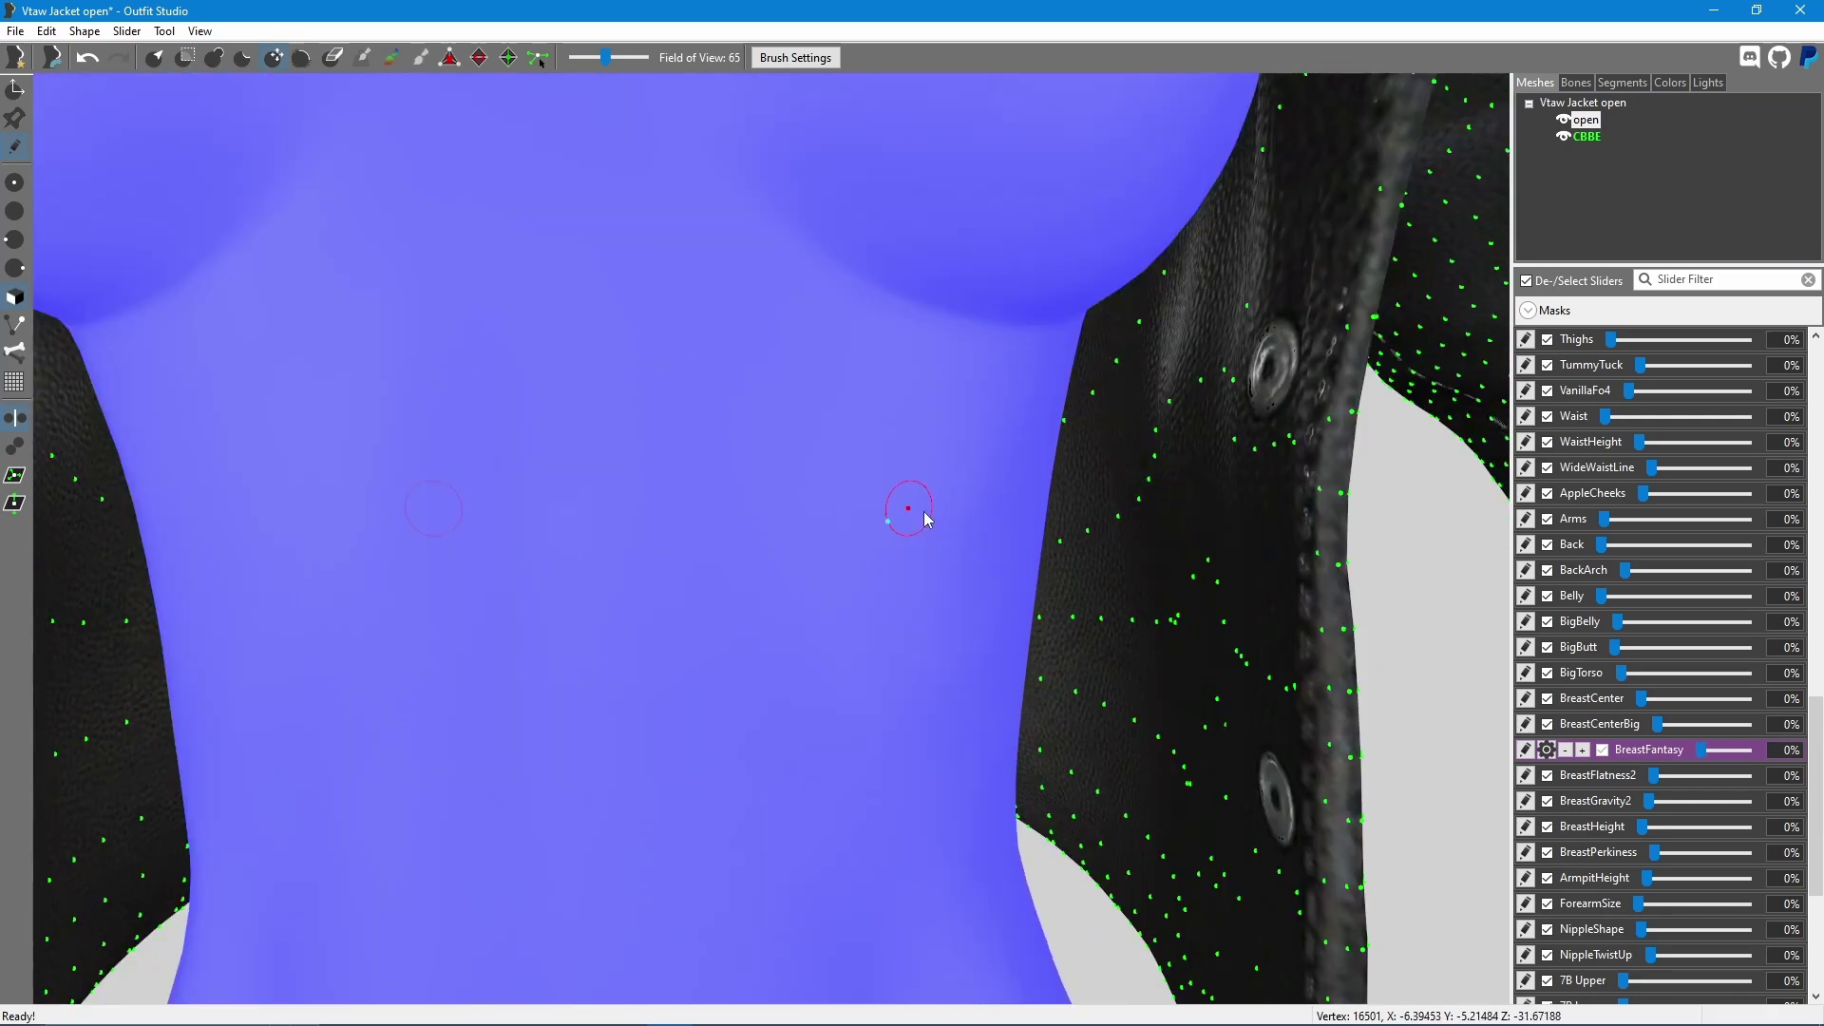
right_drag(910, 519, 740, 541)
drag(1702, 754, 1780, 757)
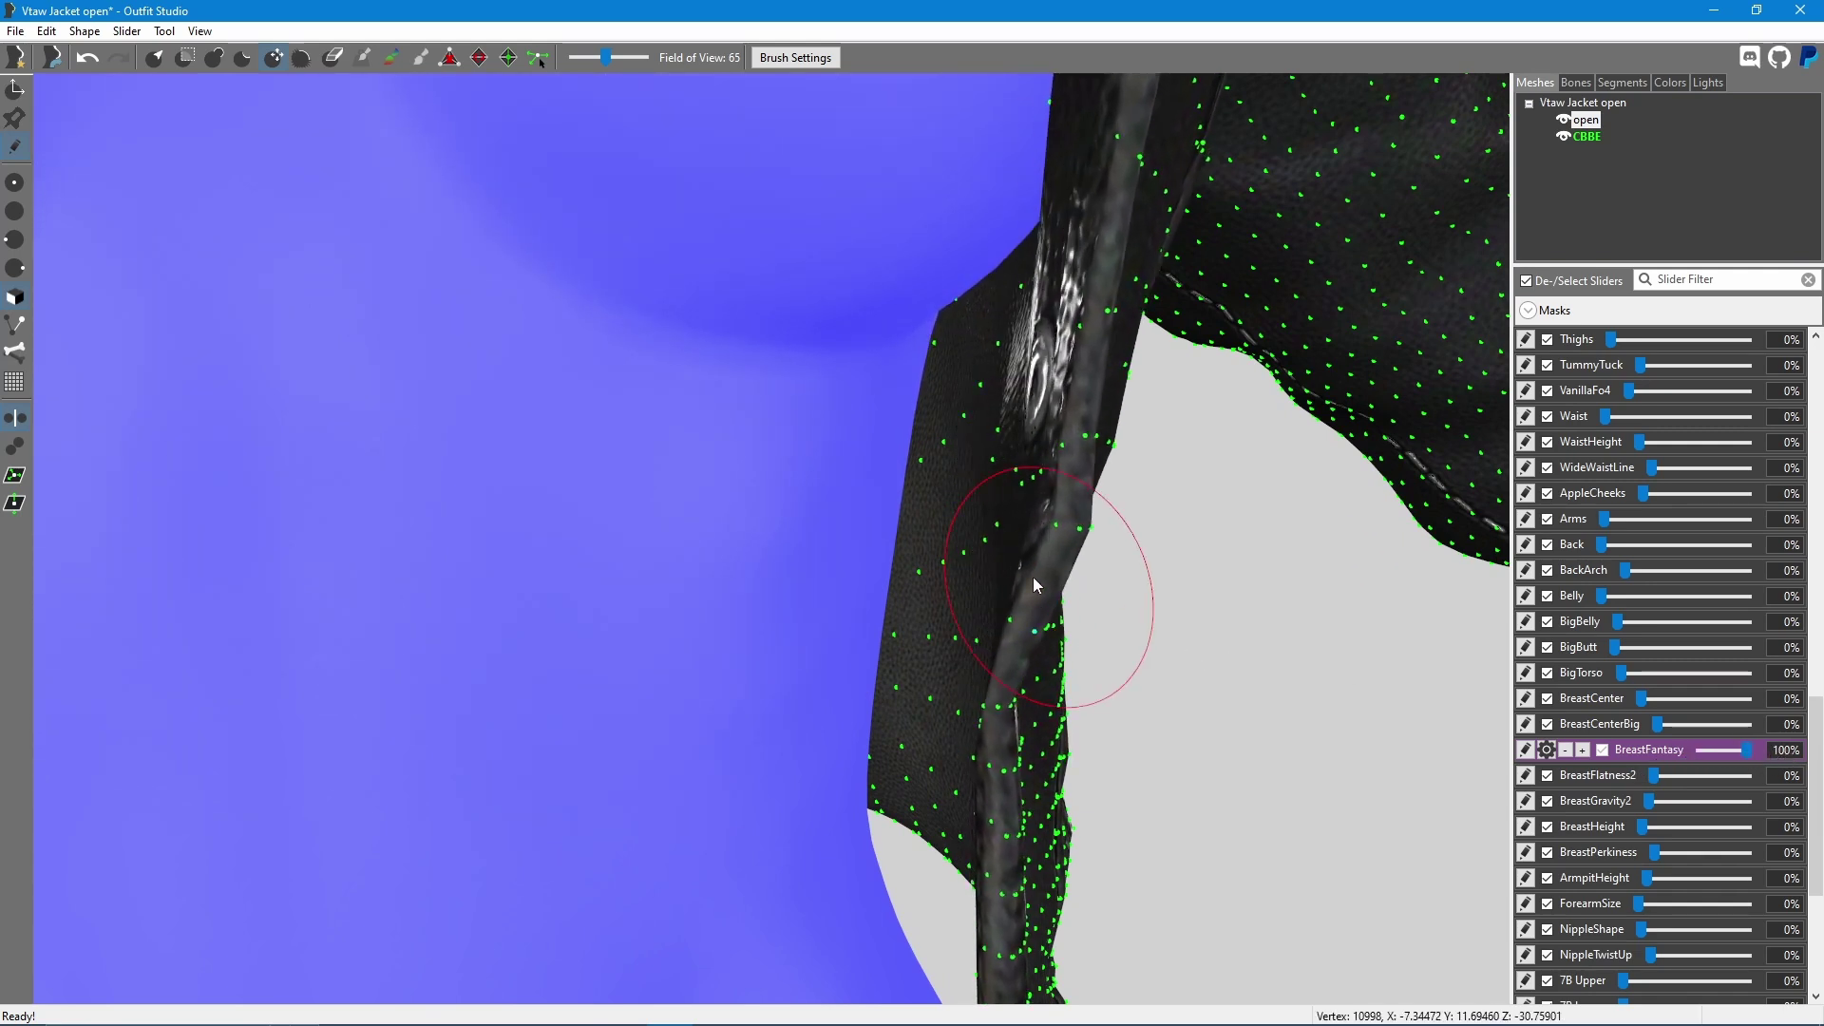
Move the jacket's front strap clear of the body and recheck it across BreastFantasy values.
mouse_move(1070, 528)
mouse_down()
mouse_move(1048, 530)
mouse_move(1037, 618)
mouse_move(1038, 537)
mouse_move(1058, 535)
mouse_up()
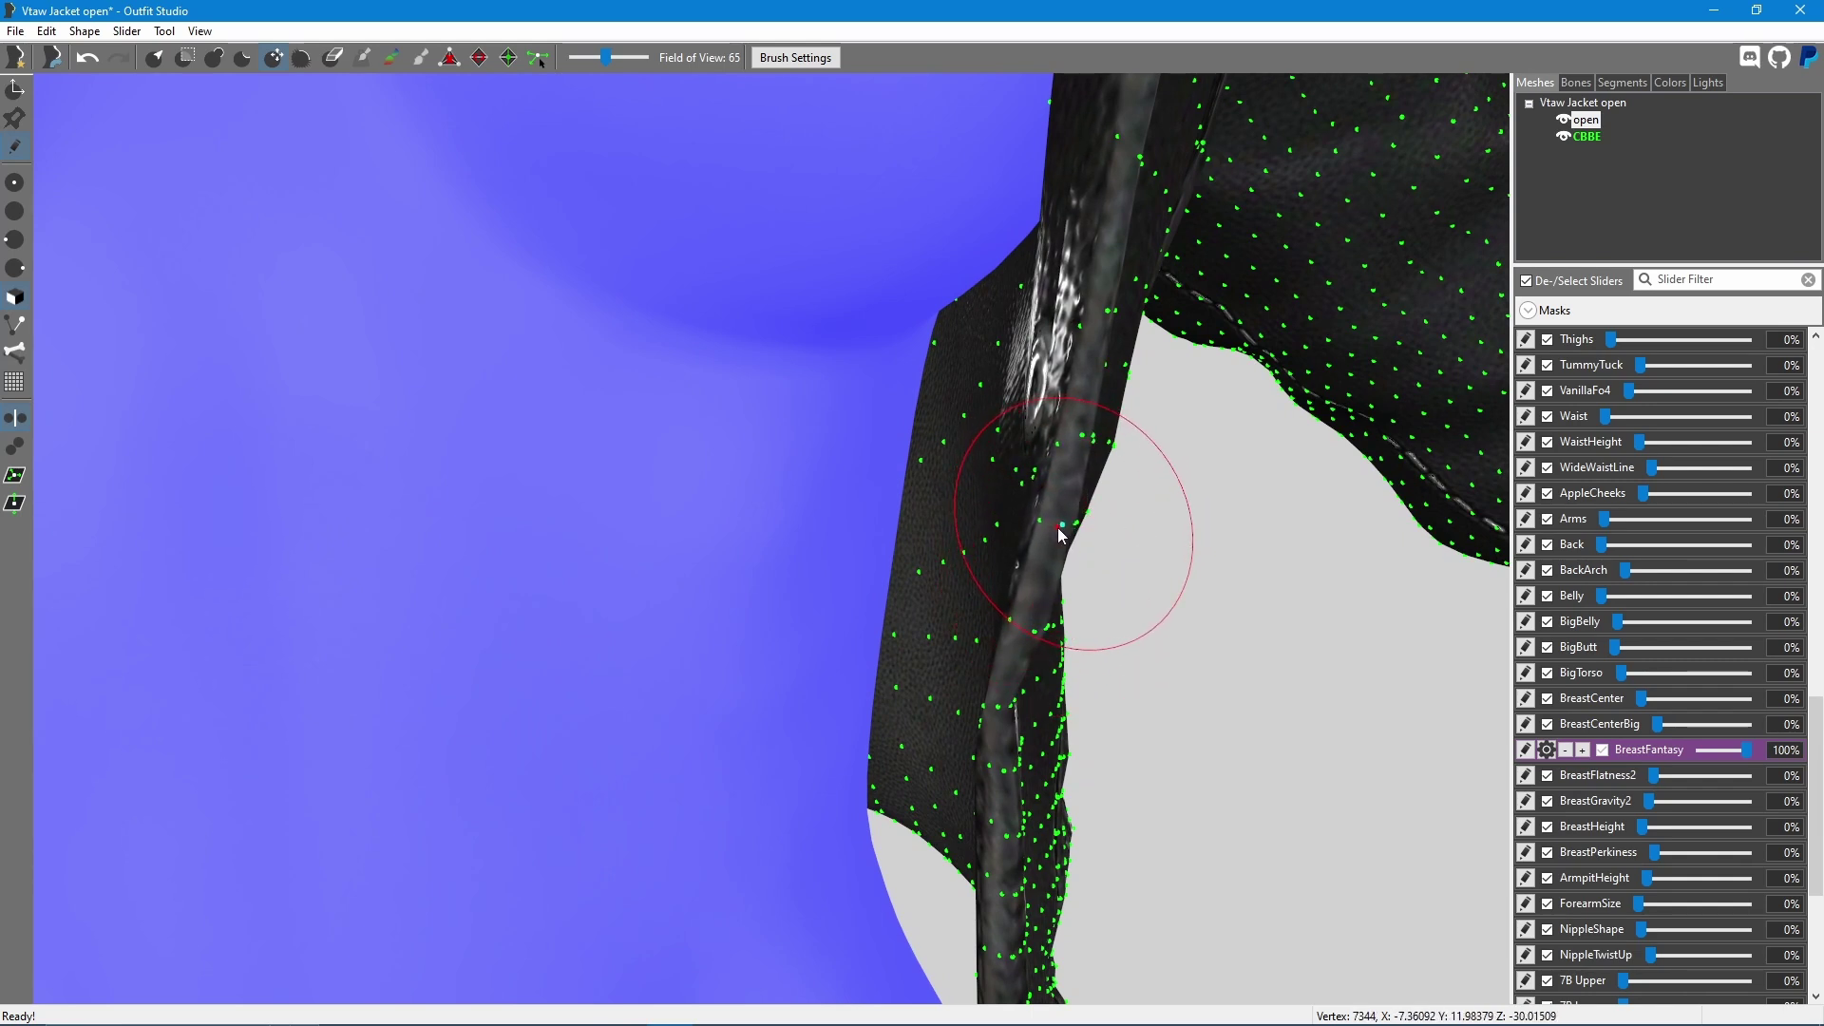
mouse_move(1746, 755)
mouse_down()
mouse_move(1689, 754)
mouse_move(1770, 753)
mouse_up()
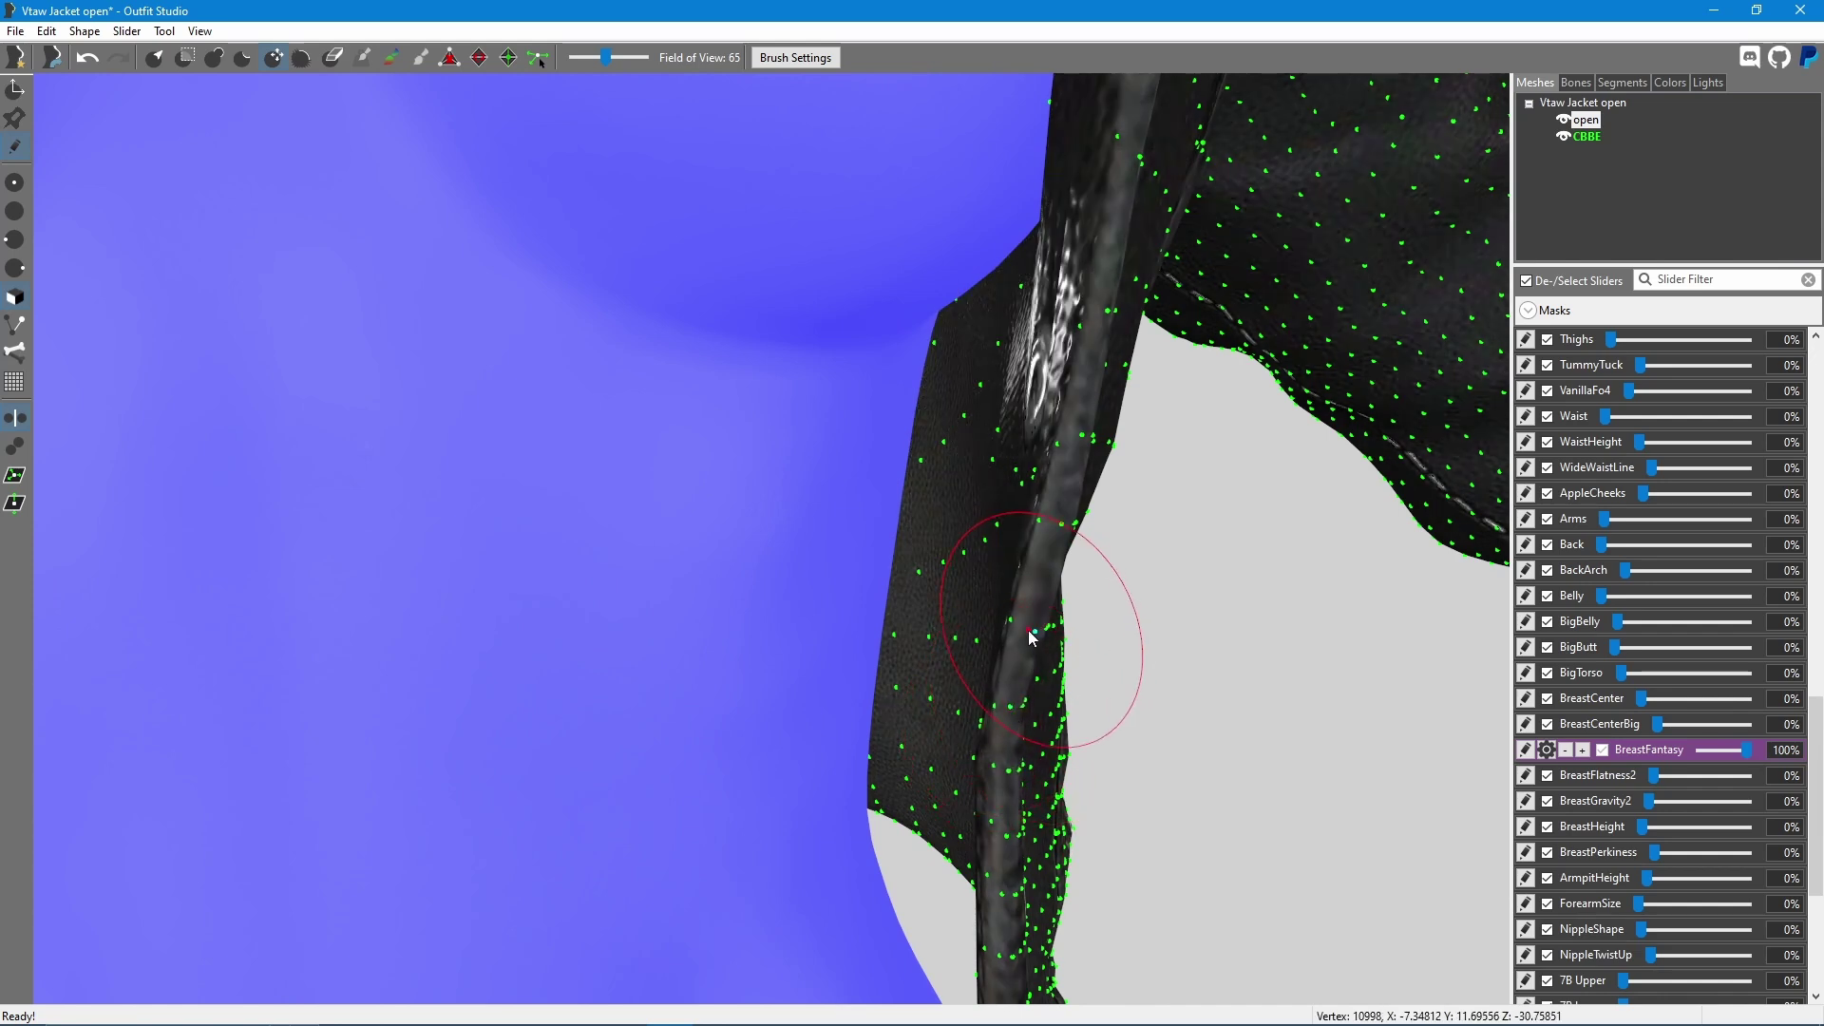
mouse_move(1747, 758)
mouse_down()
mouse_move(1732, 752)
mouse_move(1753, 750)
mouse_up()
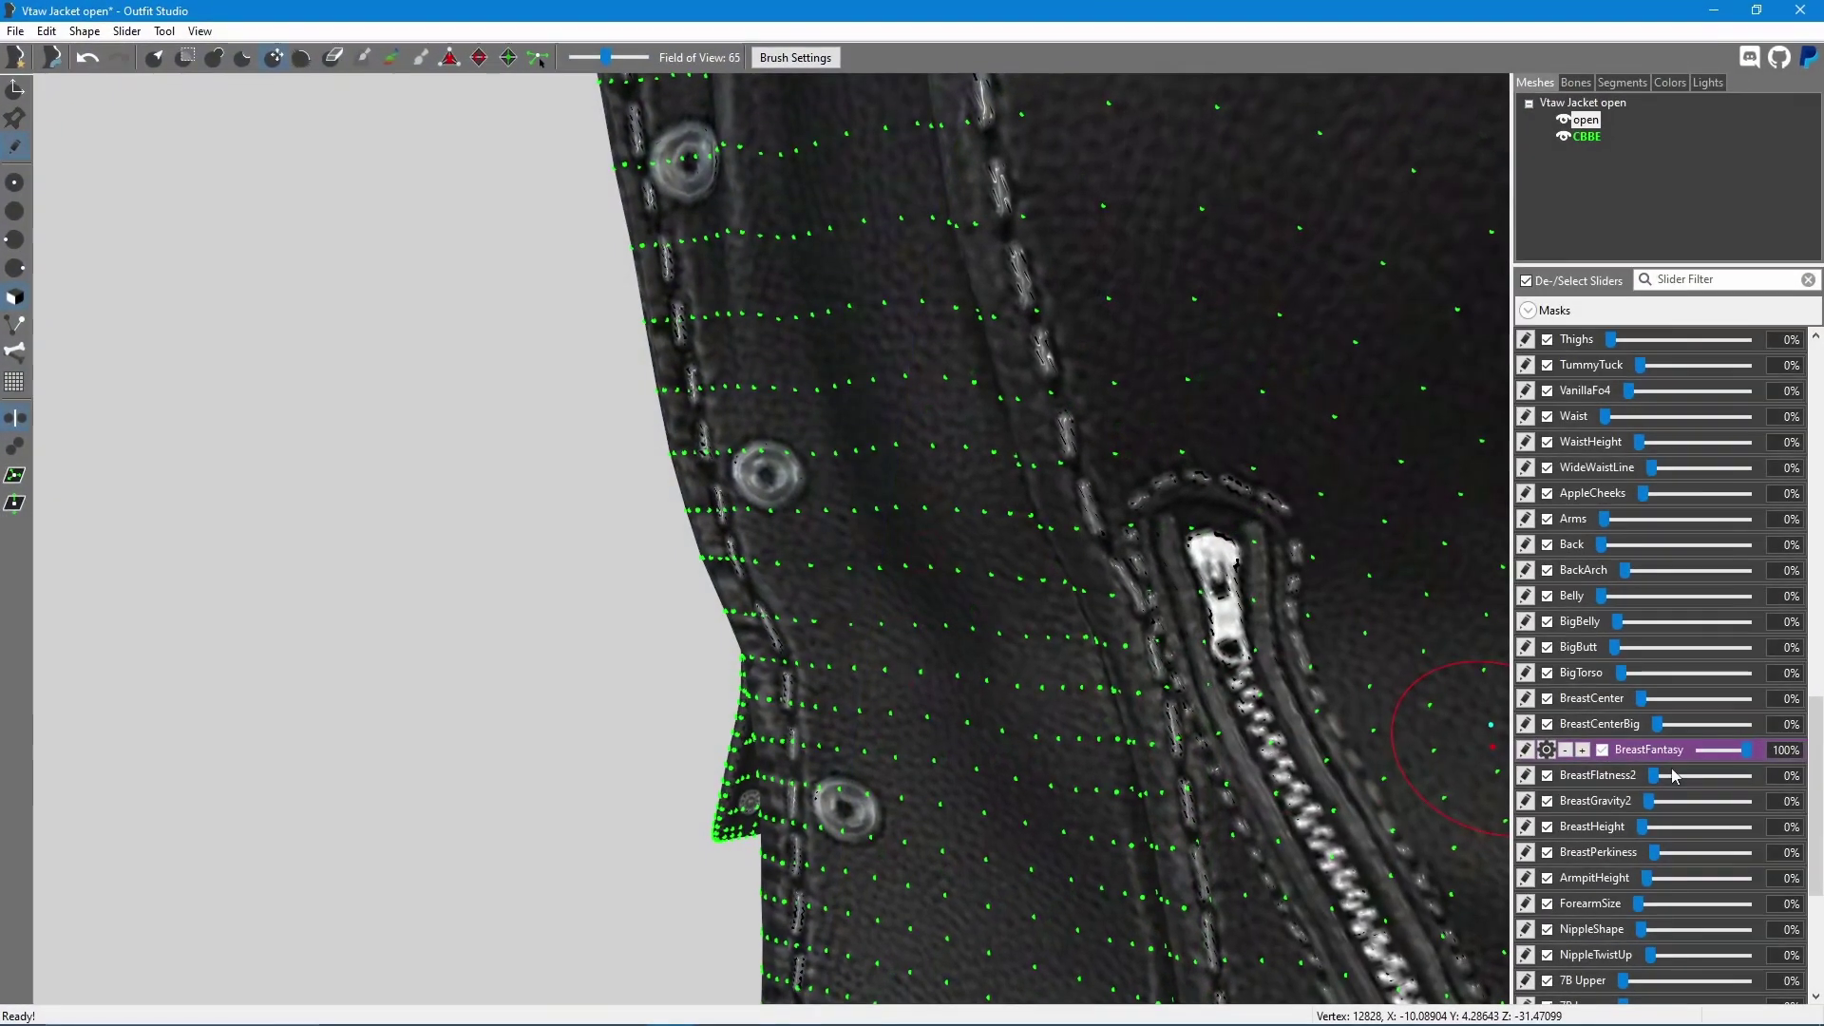
Inspect the lower front edge while varying BreastFantasy, then zoom out to a straight front view.
mouse_move(1748, 757)
mouse_down()
mouse_move(1713, 755)
mouse_move(1755, 754)
mouse_up()
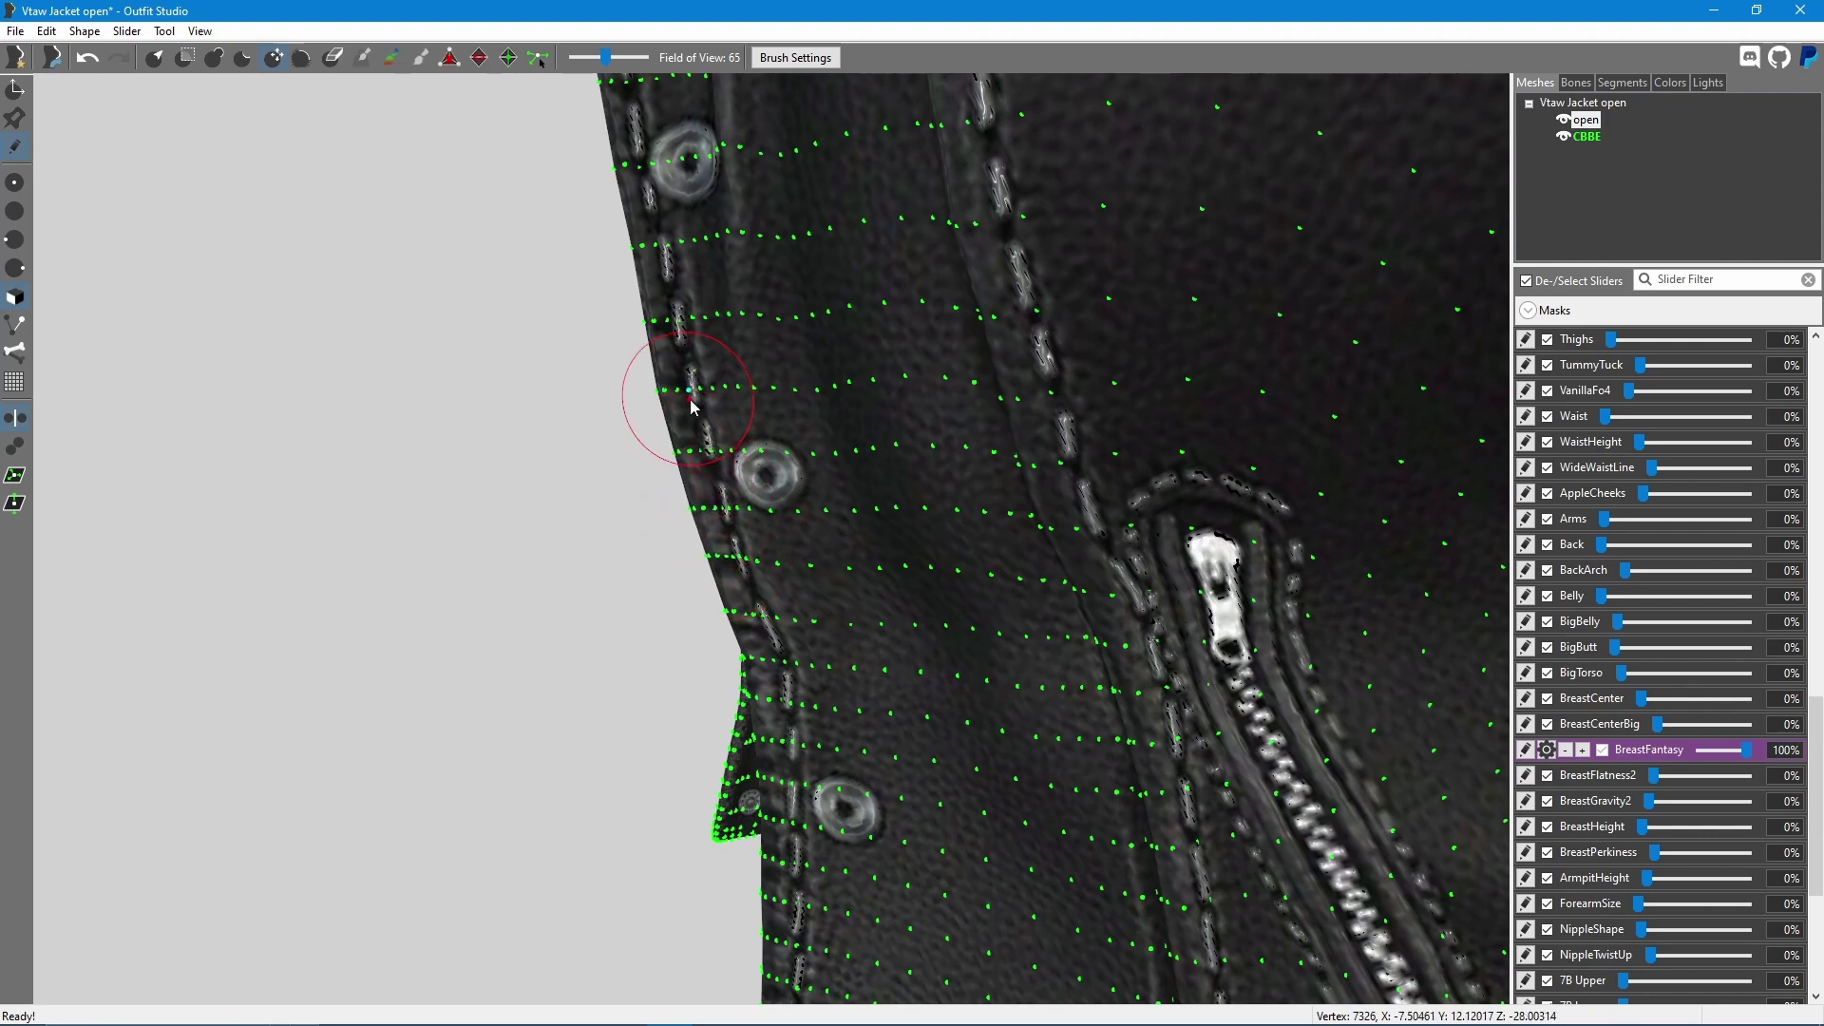
scroll(680, 664, down, 2)
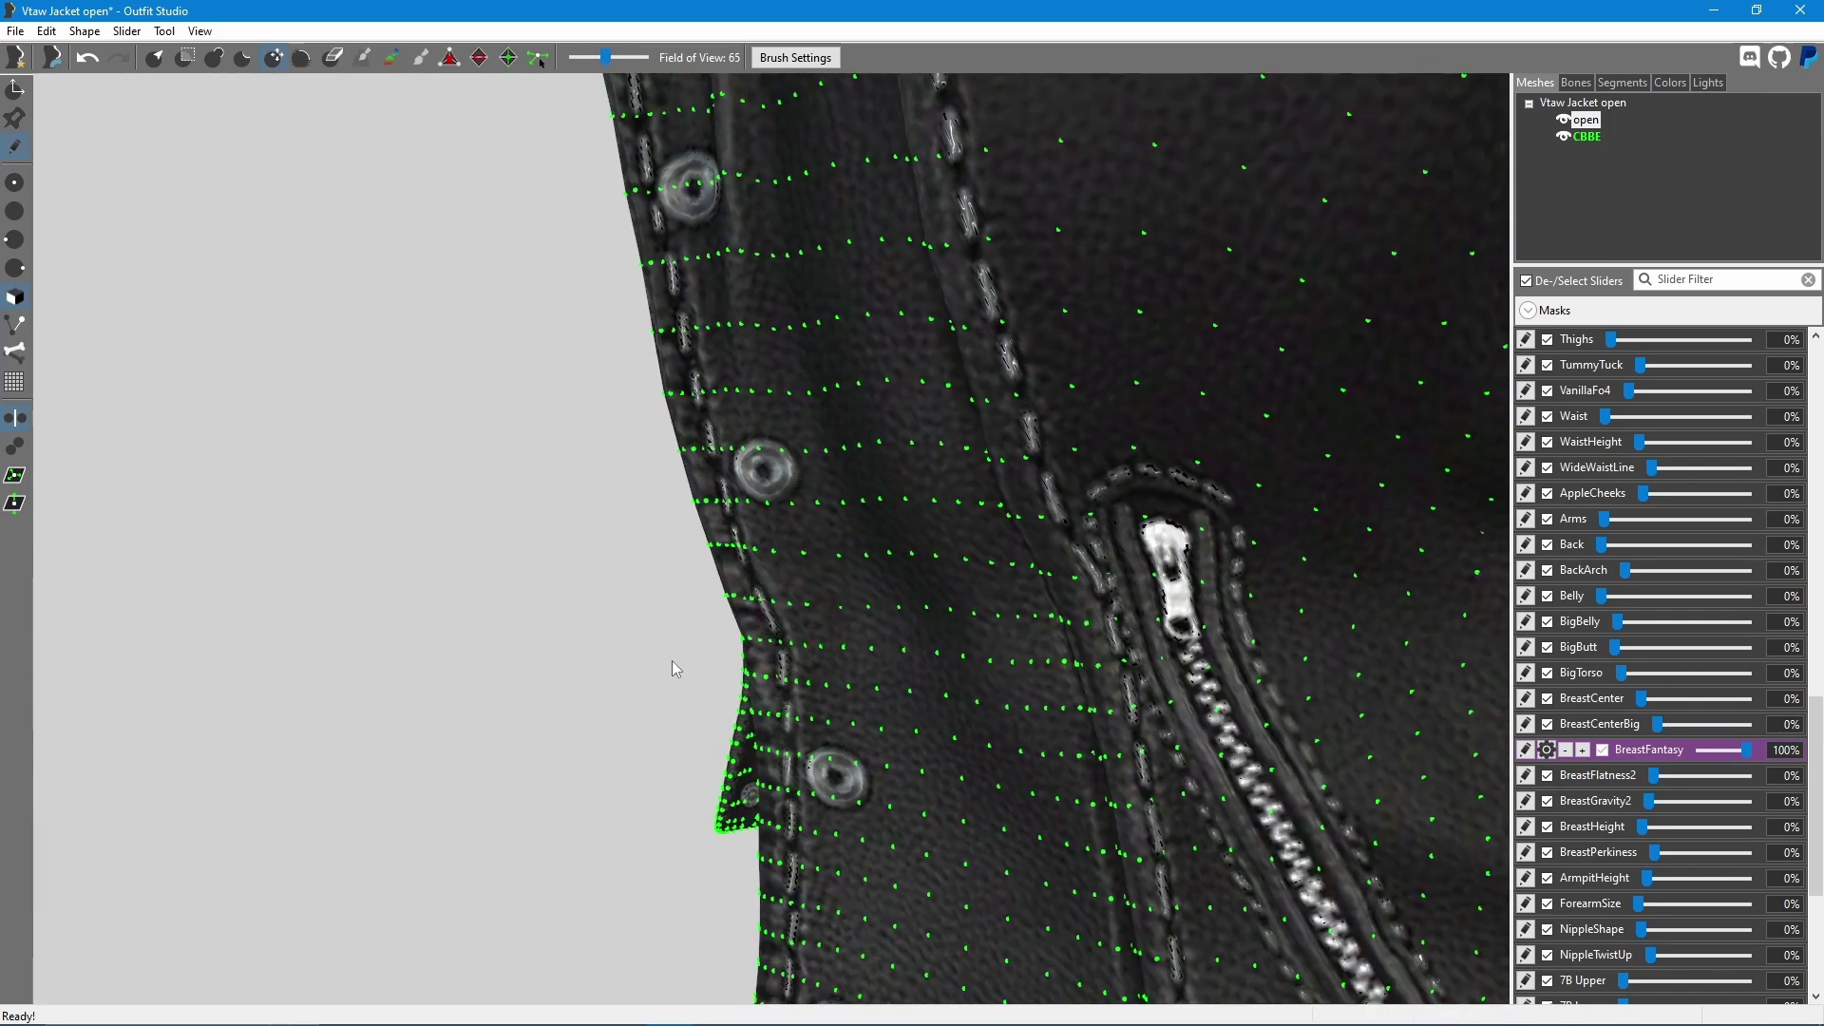
scroll(672, 669, up, 1)
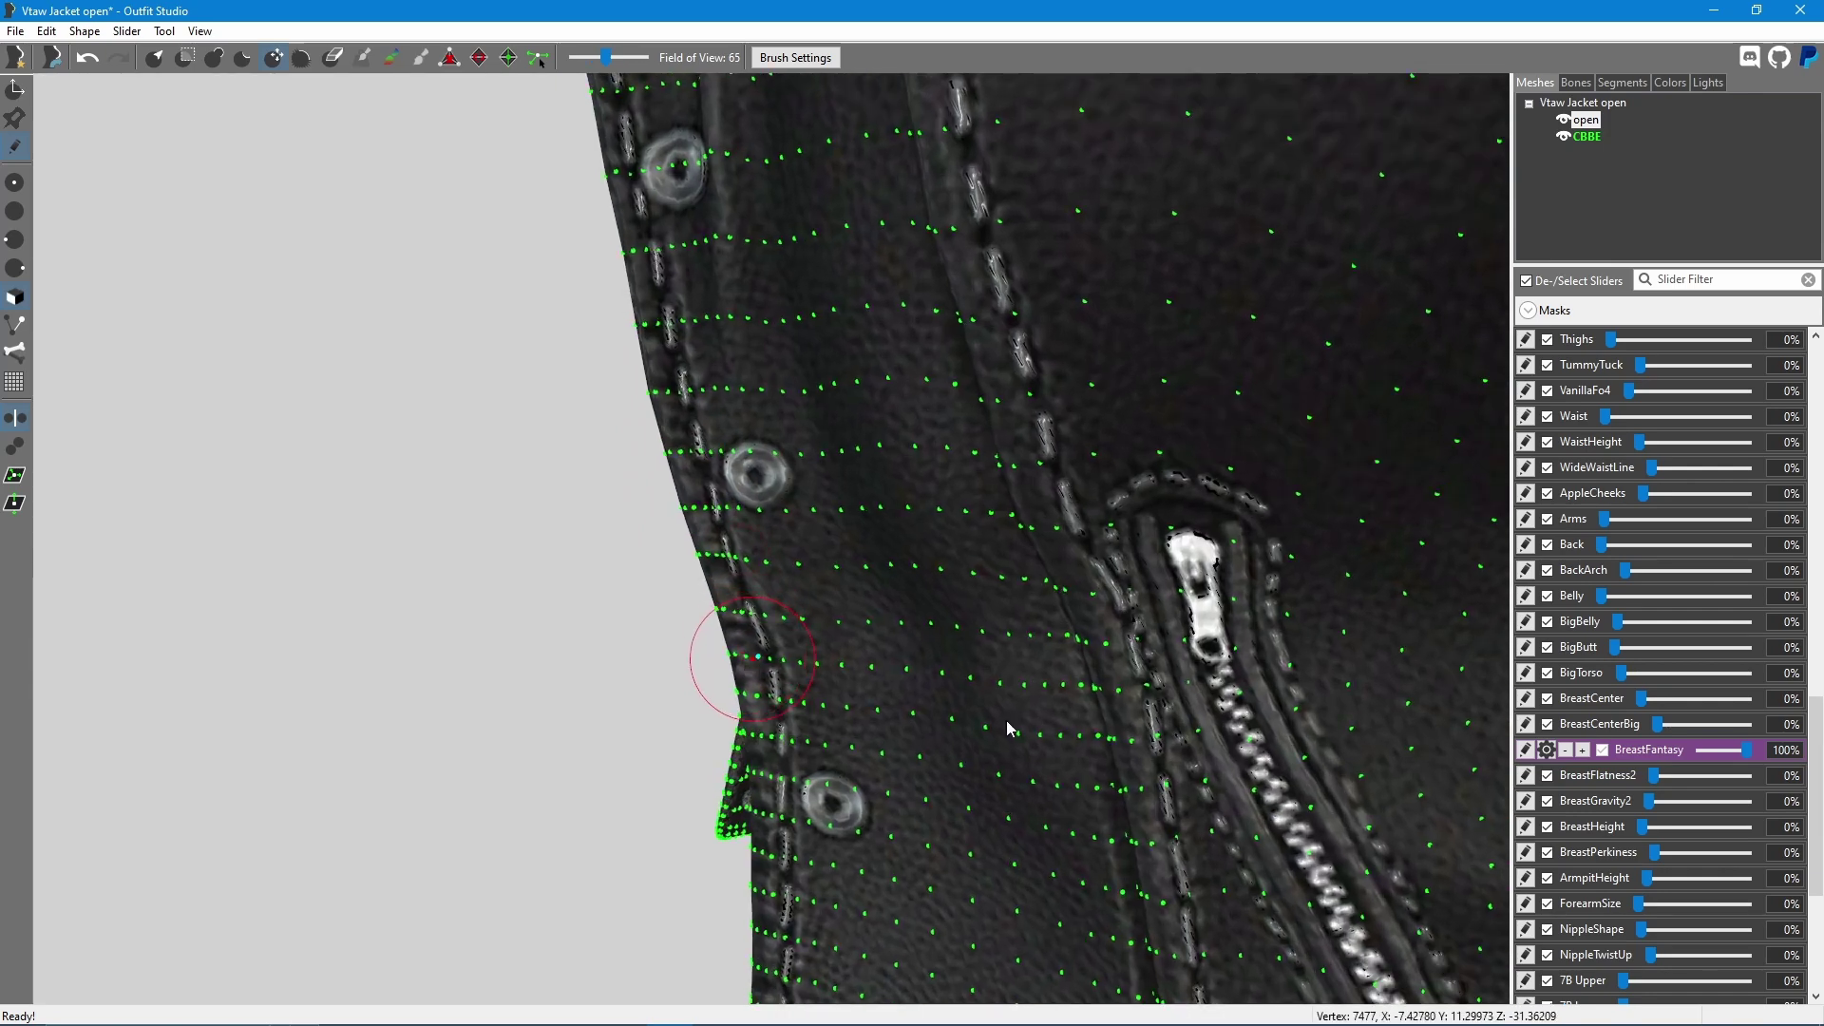
mouse_move(1753, 760)
mouse_down()
mouse_move(1697, 750)
mouse_move(1769, 760)
mouse_move(1693, 751)
mouse_move(1752, 750)
mouse_up()
scroll(689, 611, down, 10)
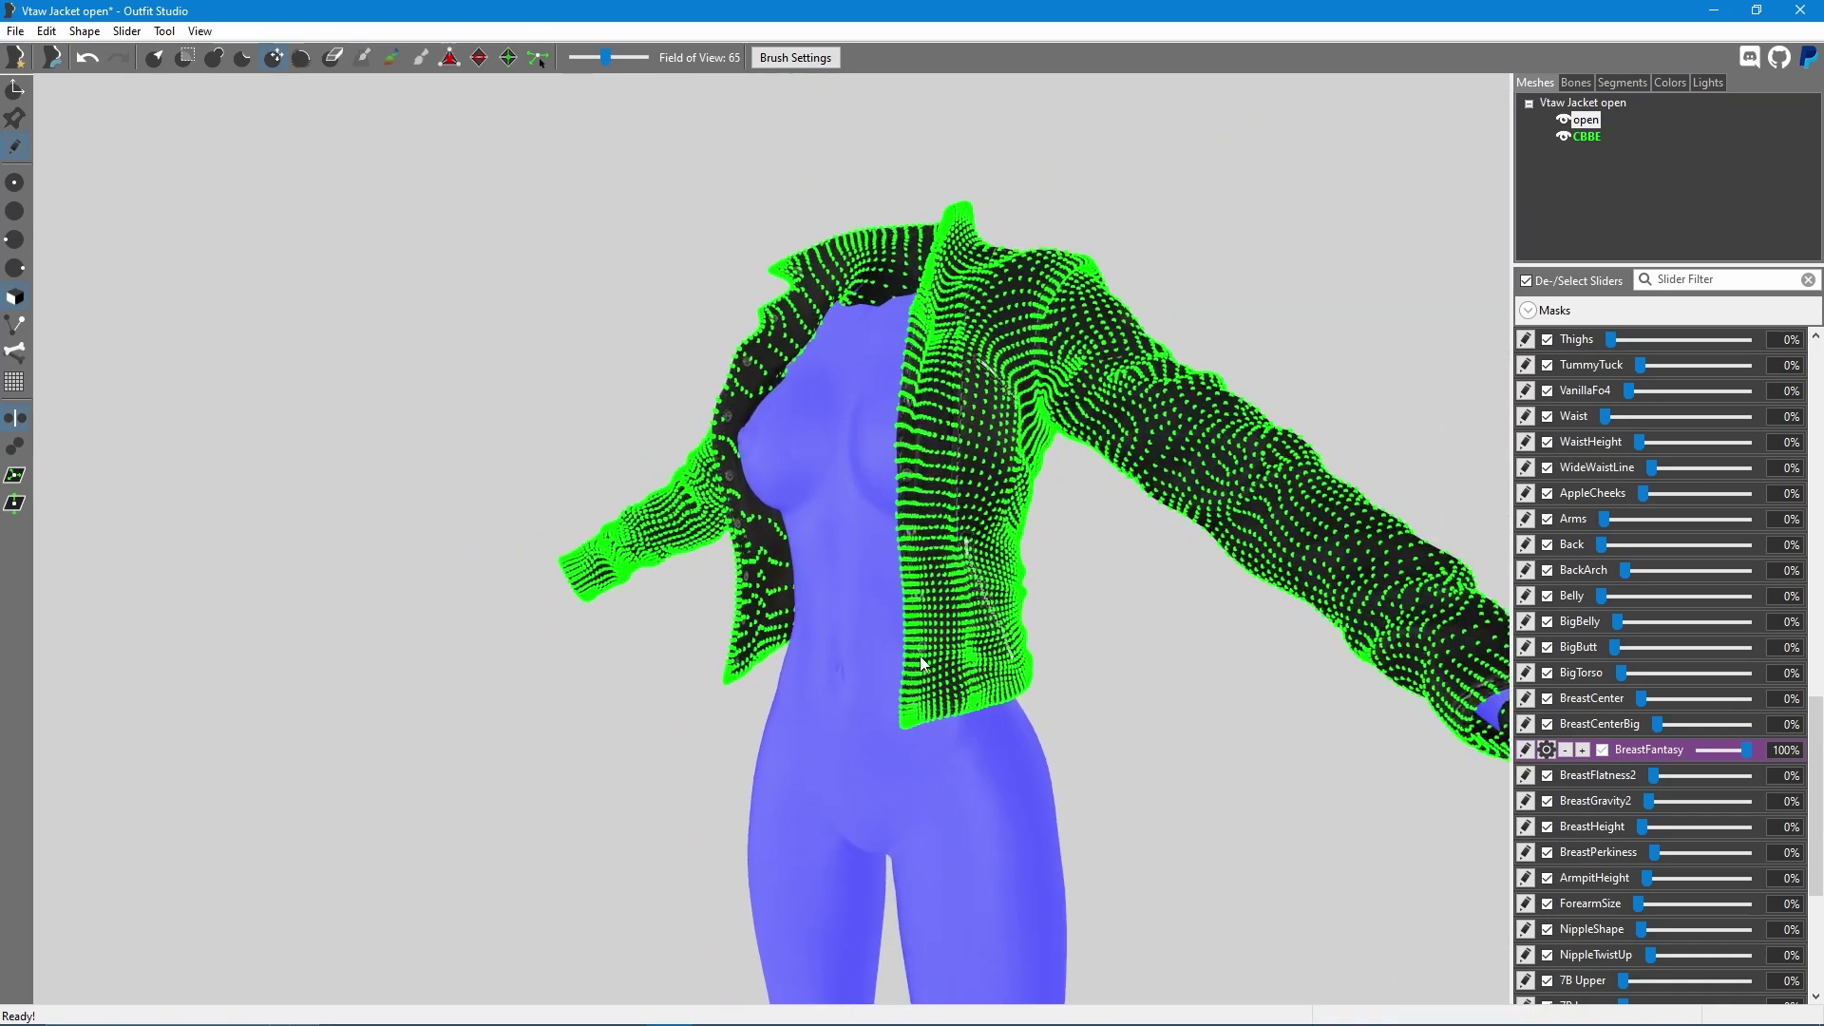
right_drag(922, 662, 1007, 656)
Hide jacket vertices, lower BreastFantasy, and exit BreastFantasy slider edit mode.
click(14, 181)
scroll(961, 473, up, 8)
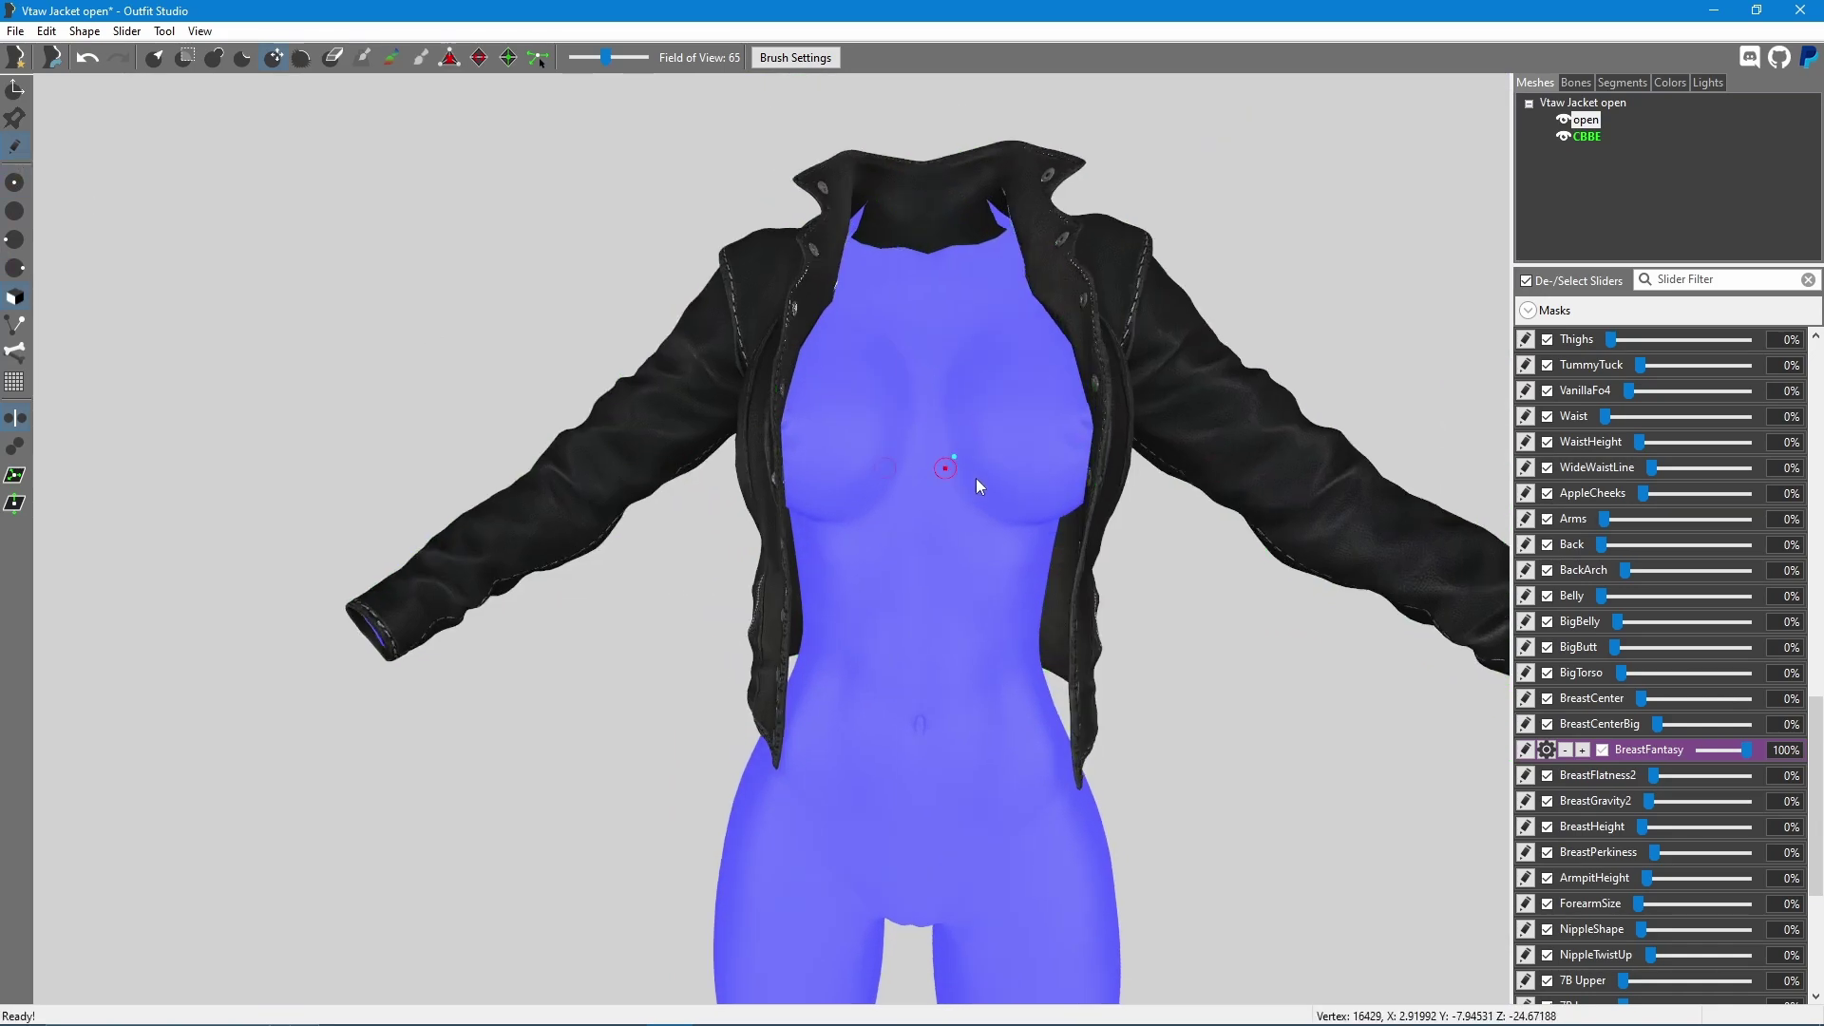
right_drag(1005, 554, 773, 559)
drag(1746, 750, 1615, 726)
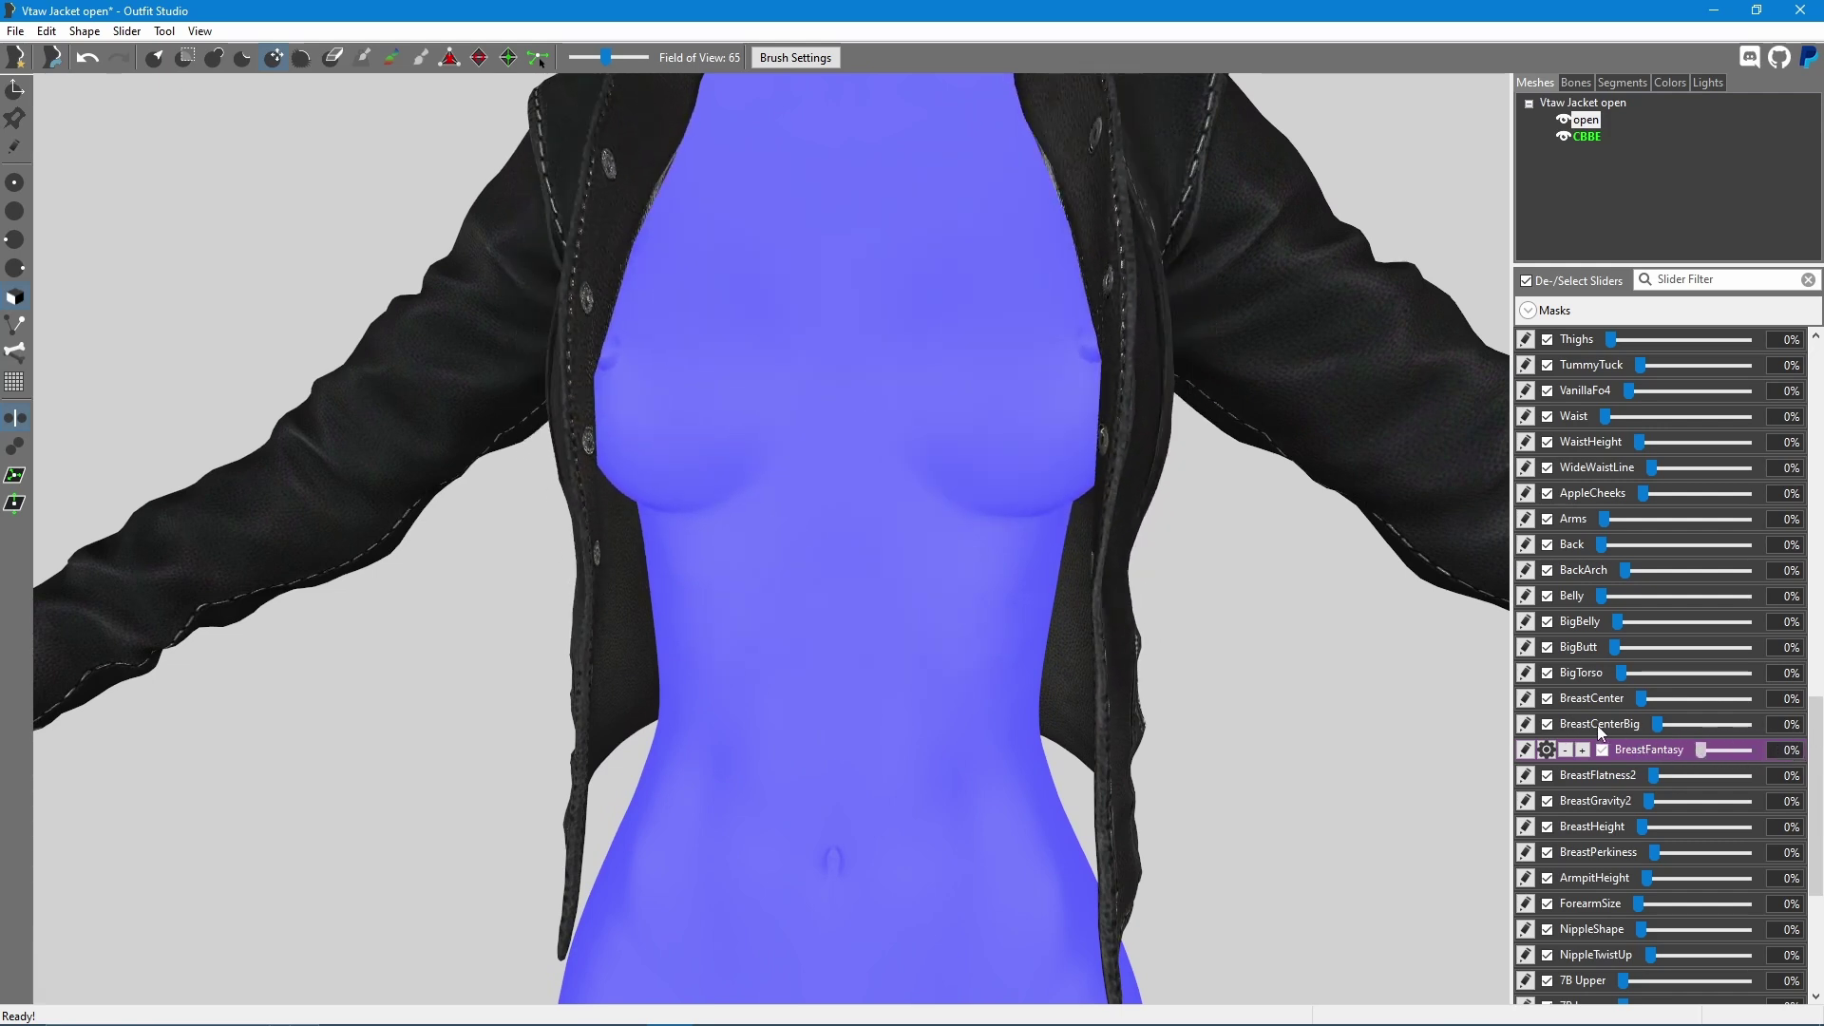
click(1525, 751)
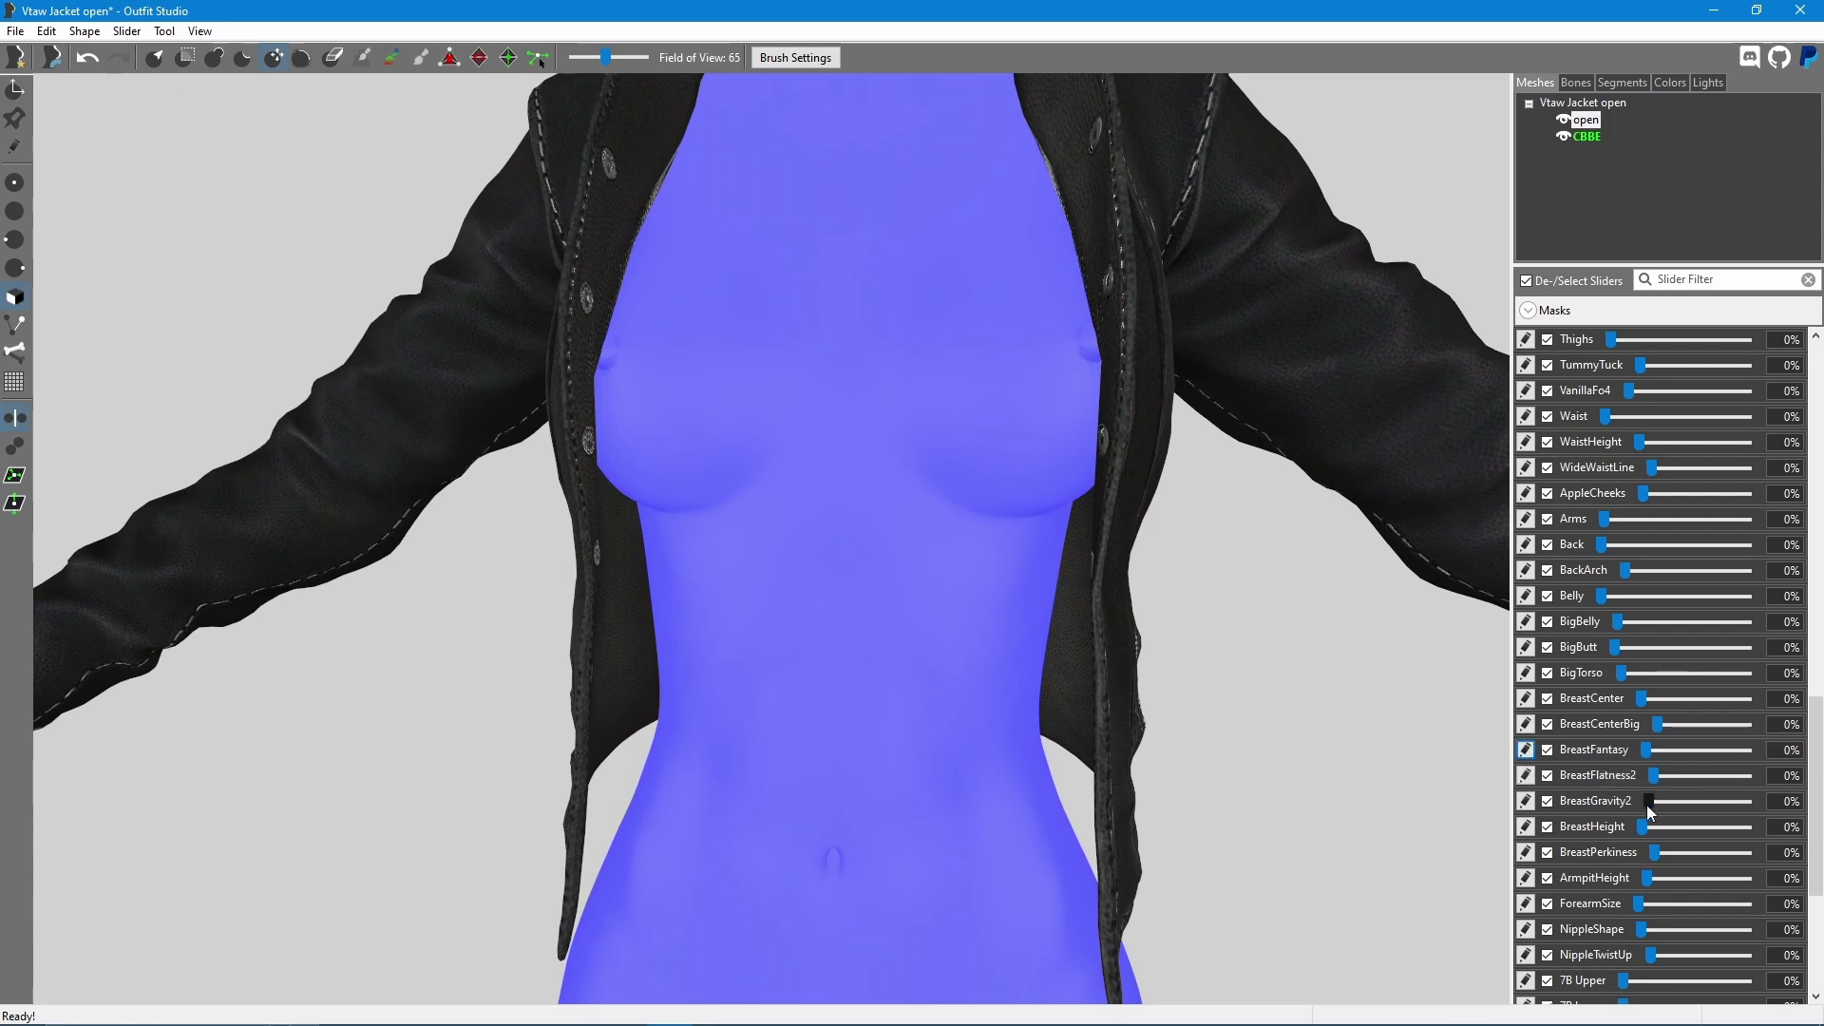
Preview BreastGravity2 on the jacket from both sides, then reset it to 0%.
mouse_move(1645, 806)
mouse_down()
mouse_move(1822, 809)
mouse_move(1630, 801)
mouse_move(1748, 802)
mouse_up()
right_drag(1071, 663, 708, 677)
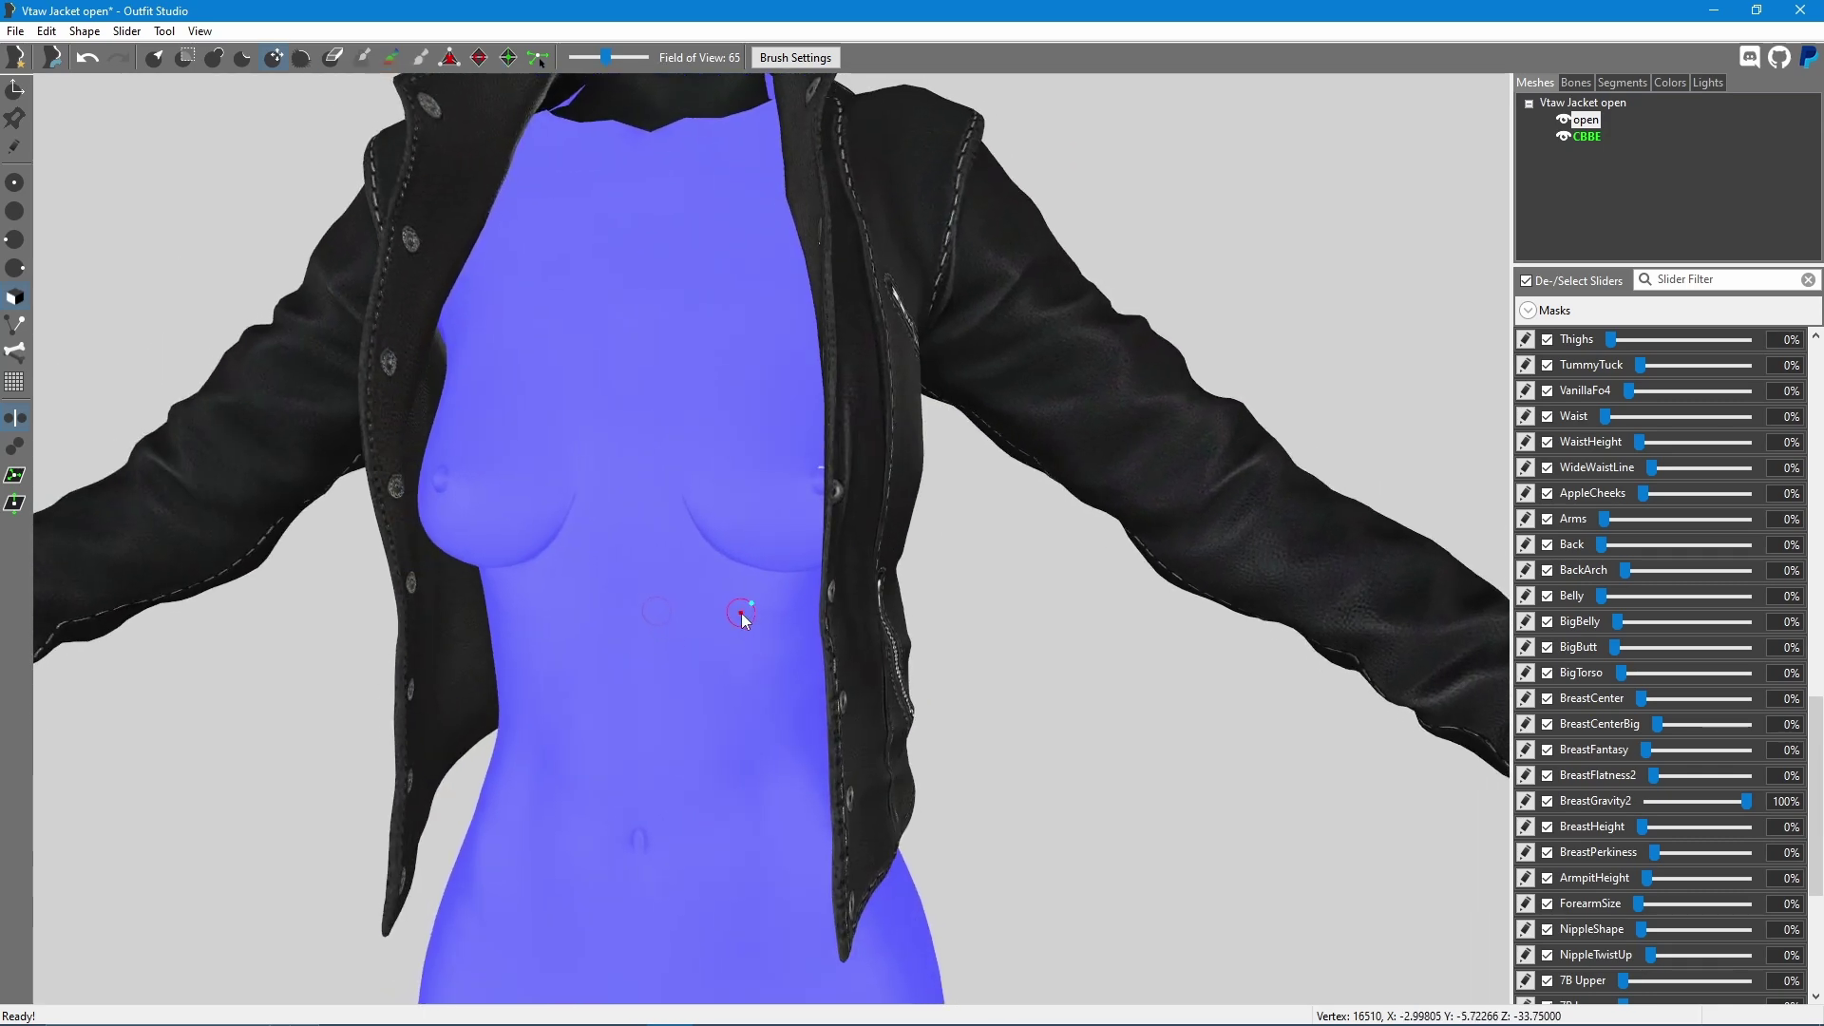
right_drag(743, 613, 712, 618)
drag(1746, 806, 1617, 800)
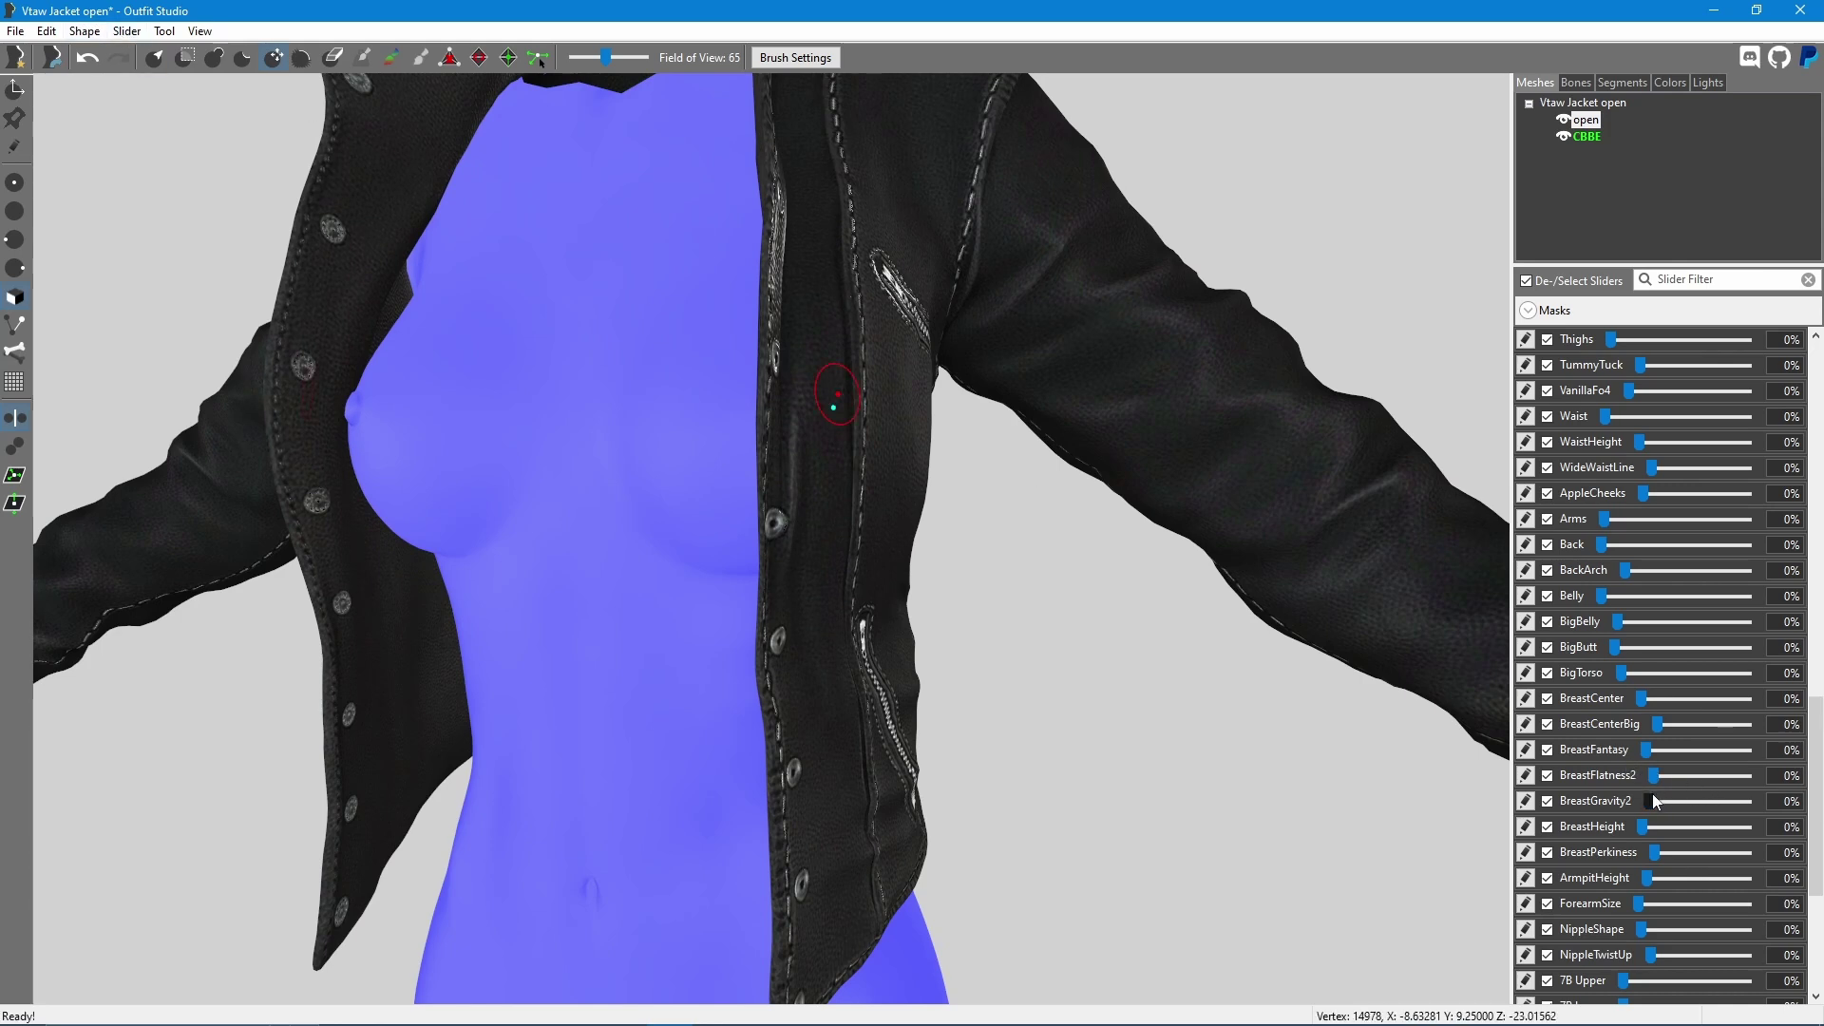
drag(1661, 806, 1549, 814)
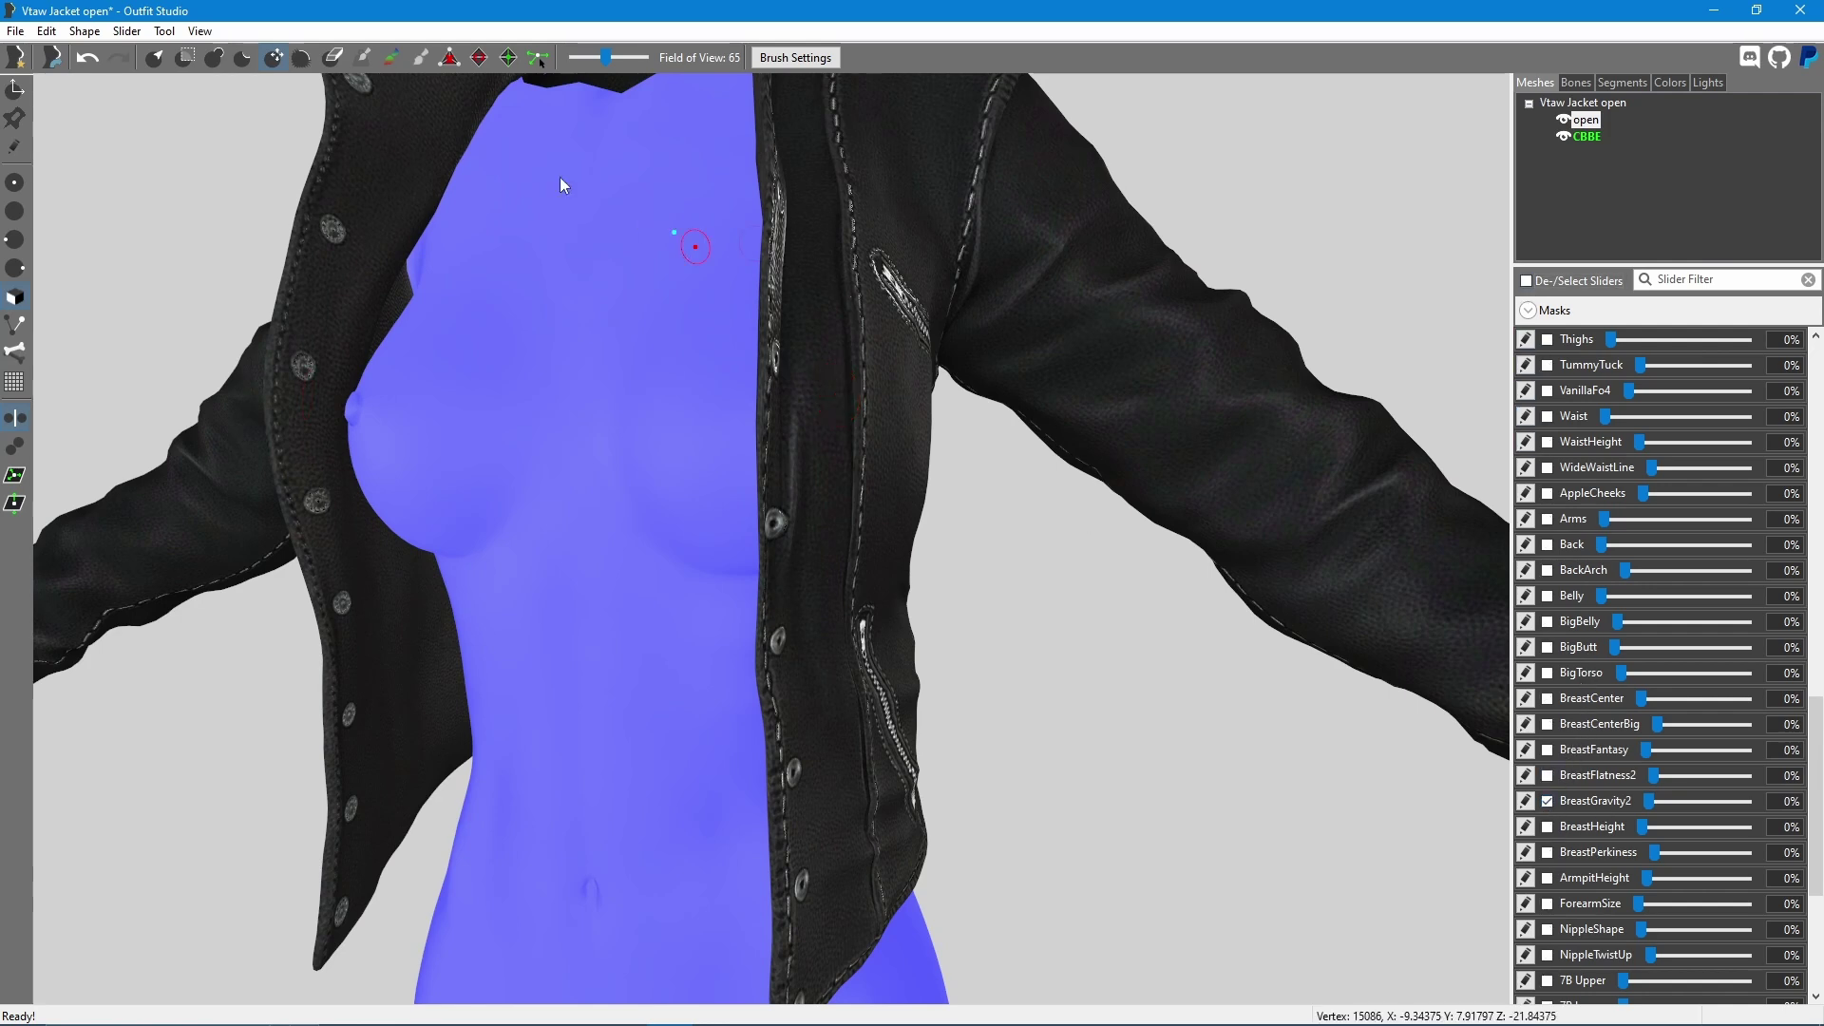
Conform the jacket to BreastGravity2 with default settings, then test it at 100% and back to 0%.
click(127, 31)
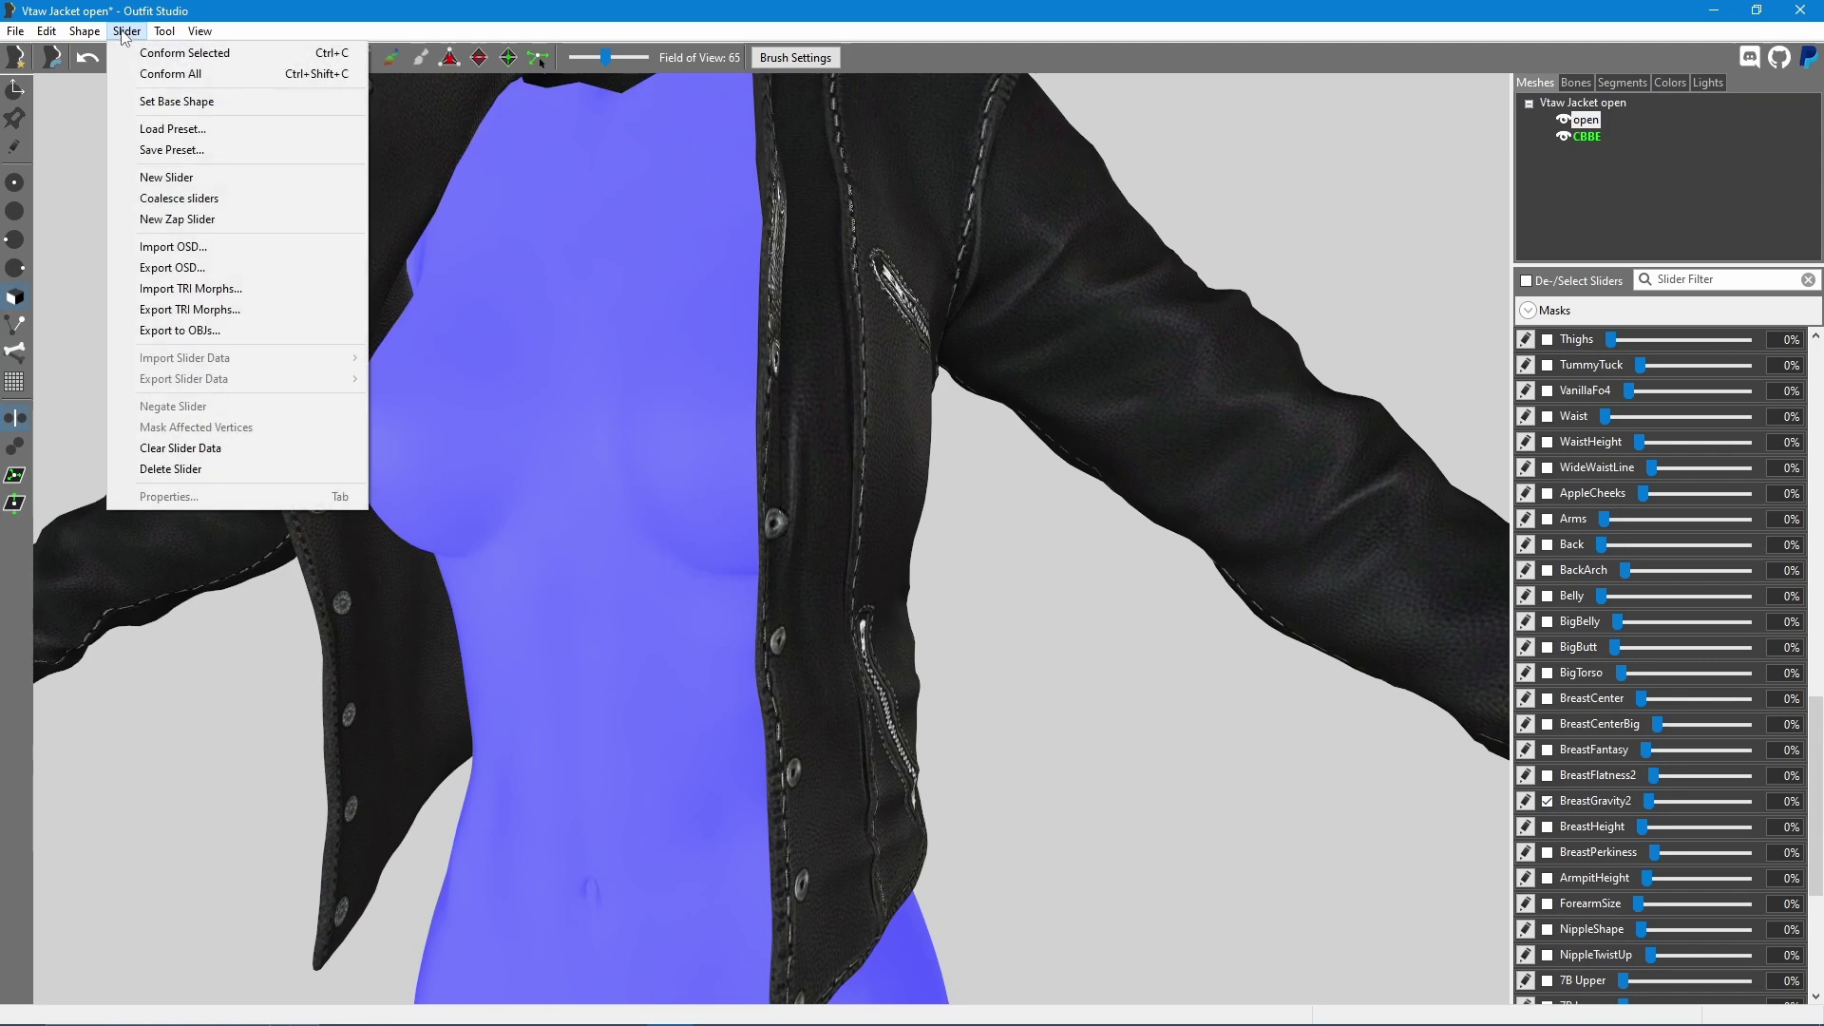
click(185, 54)
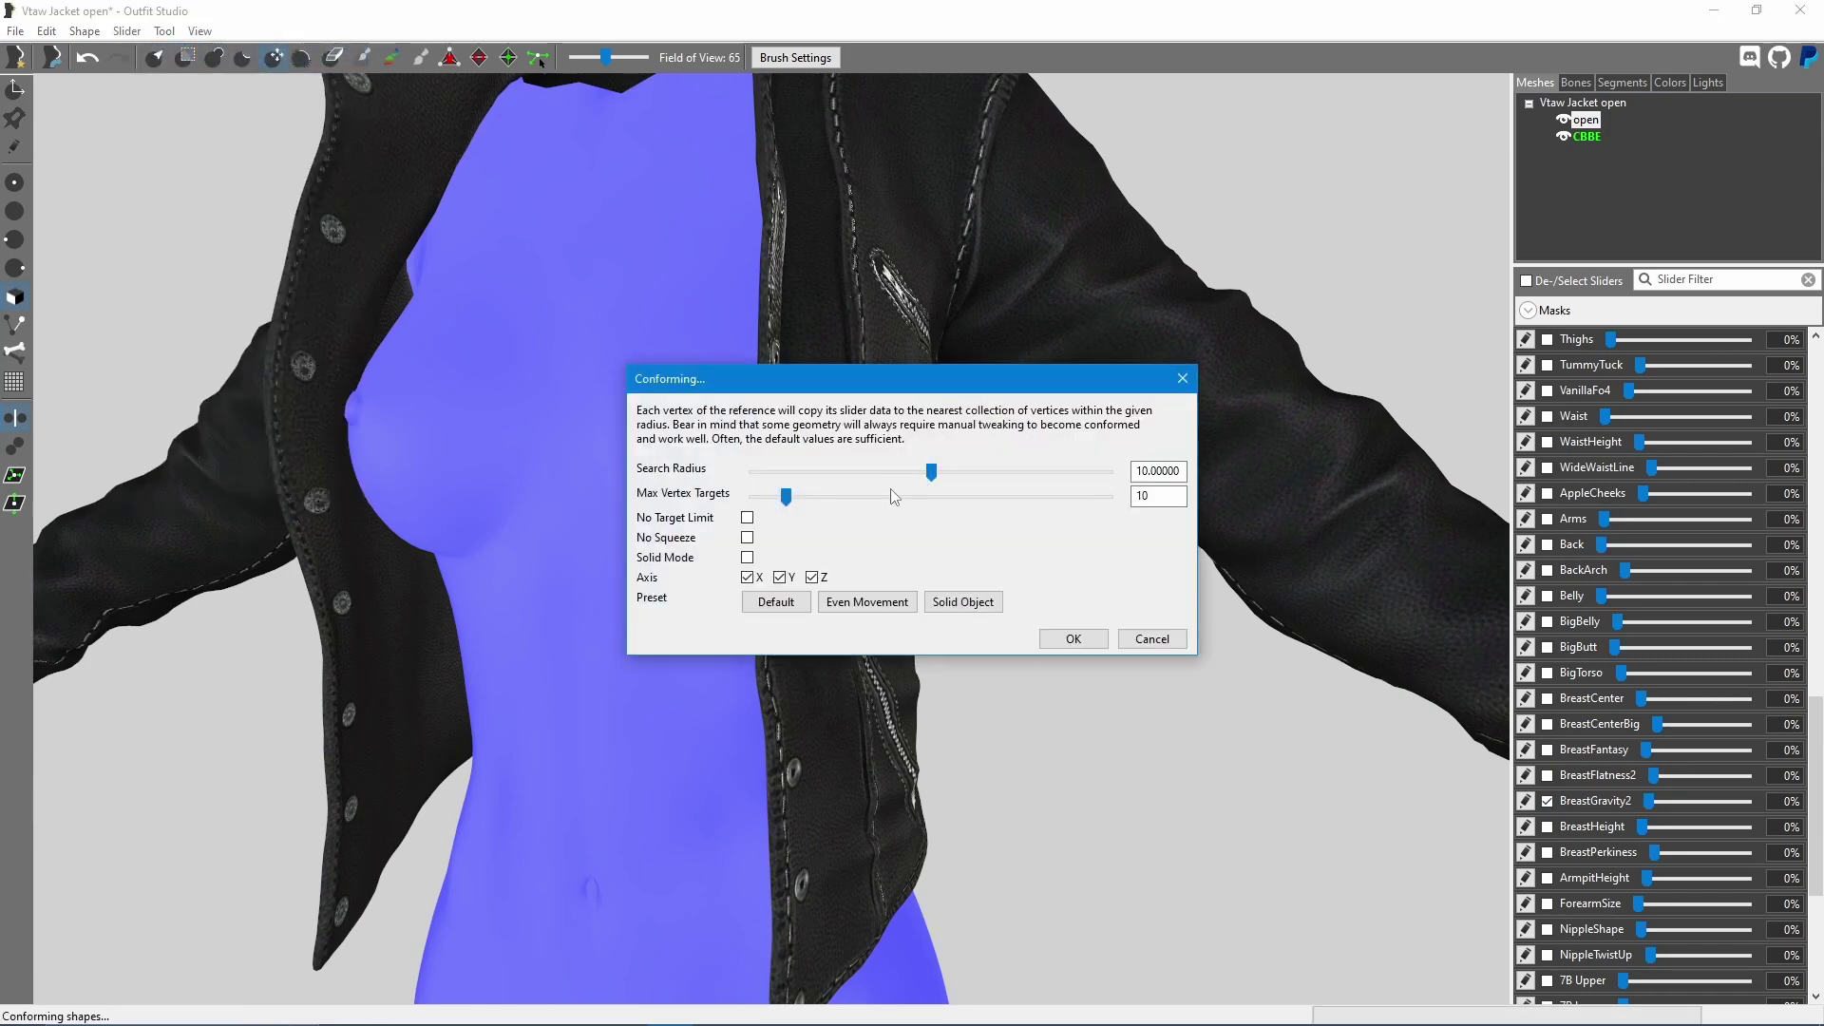
click(1073, 639)
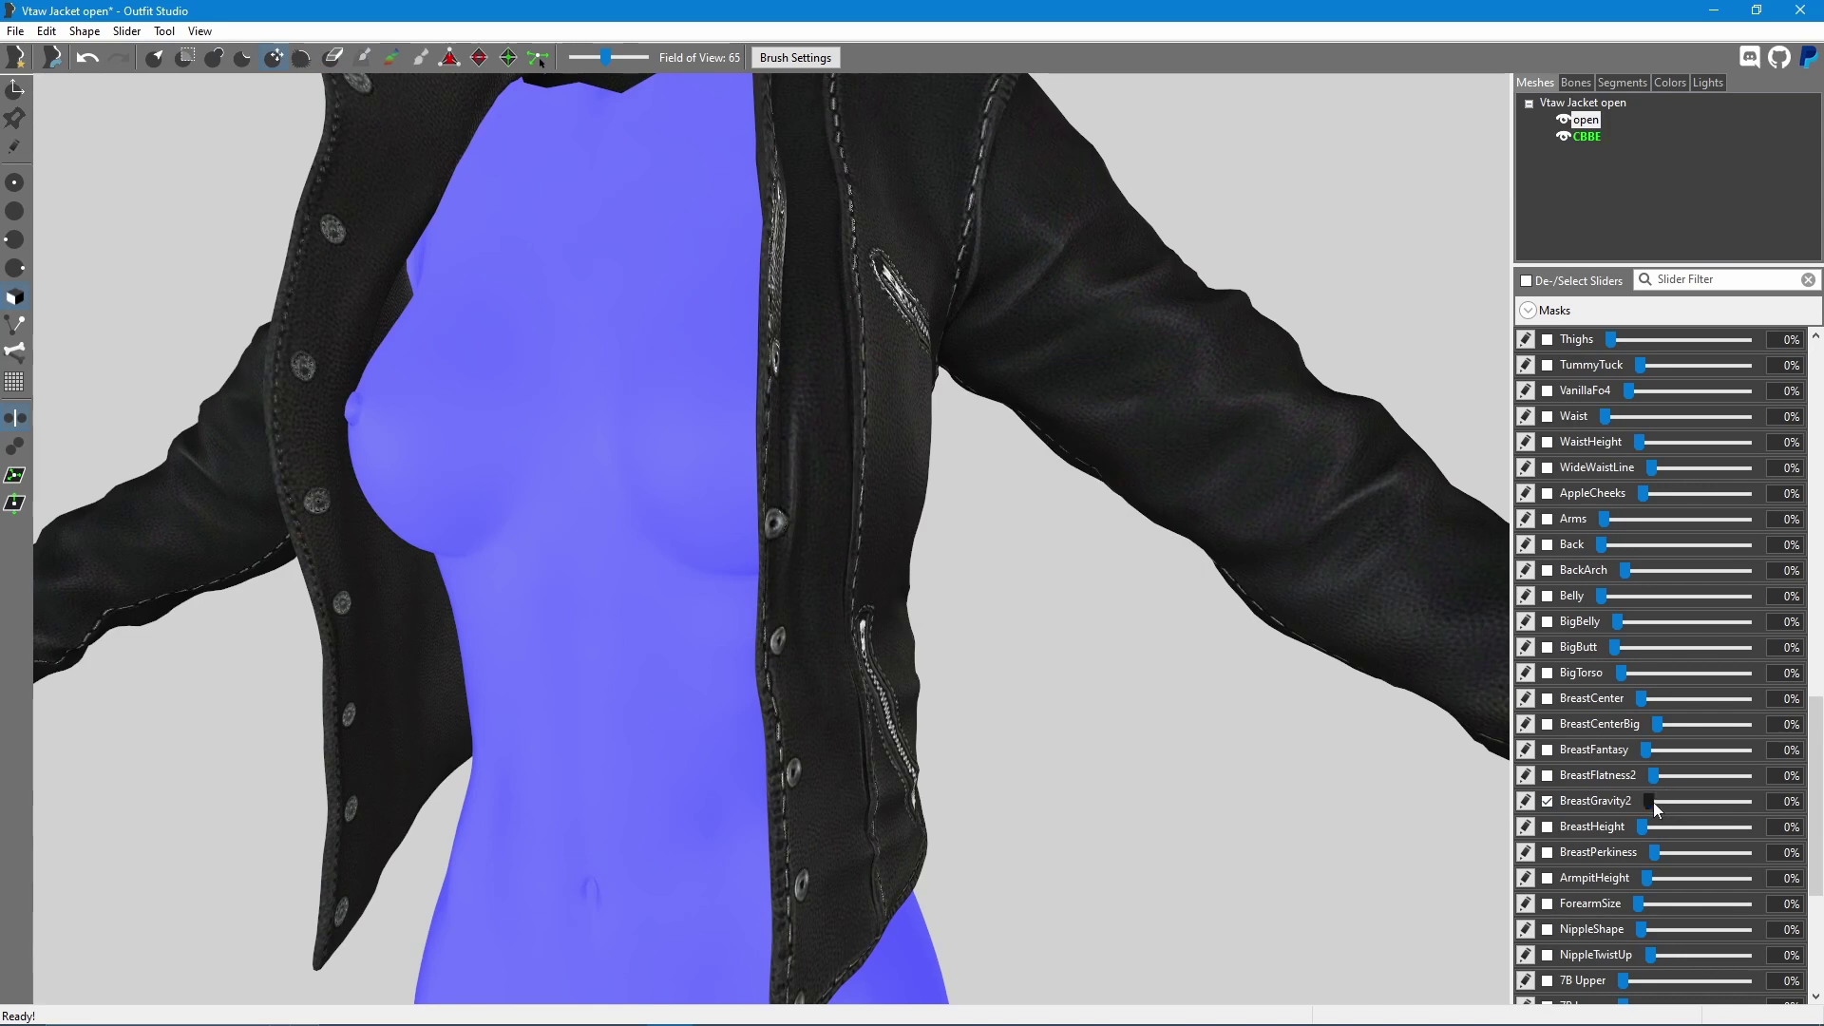
drag(1653, 808, 1759, 796)
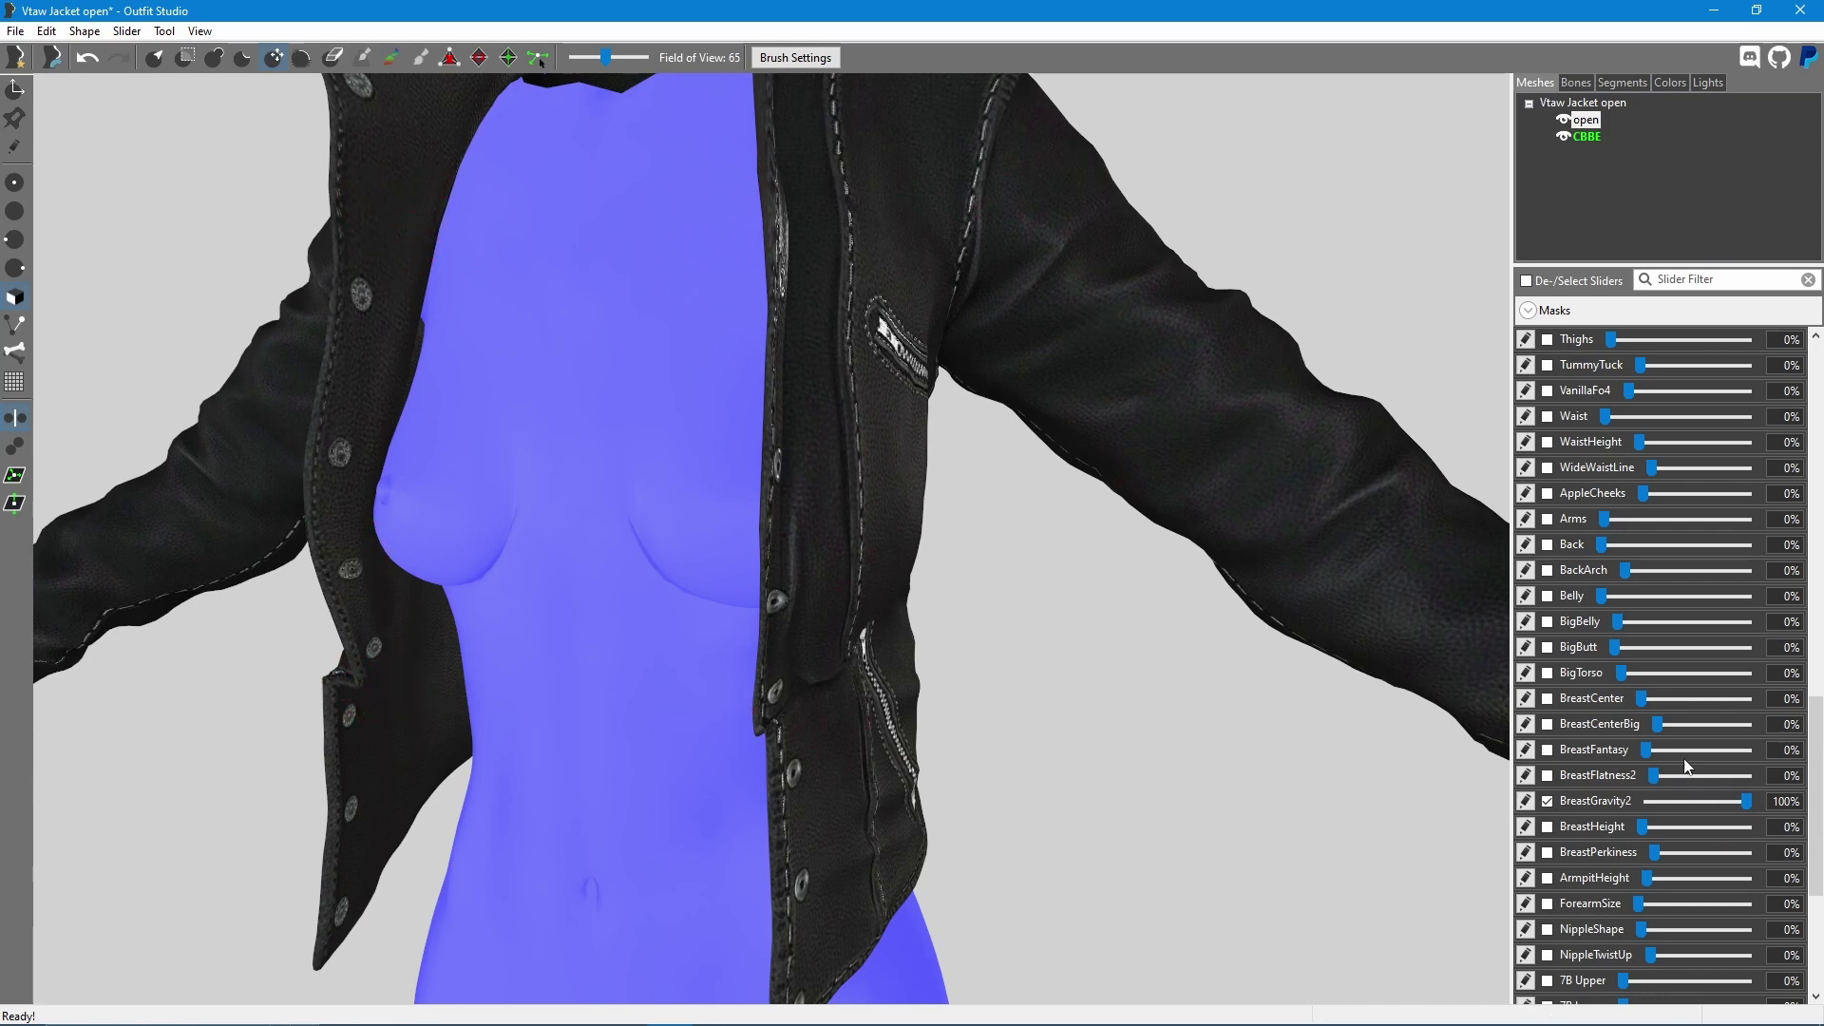
mouse_move(1748, 803)
mouse_down()
mouse_move(1643, 804)
mouse_move(1748, 803)
mouse_up()
drag(1743, 804, 1598, 800)
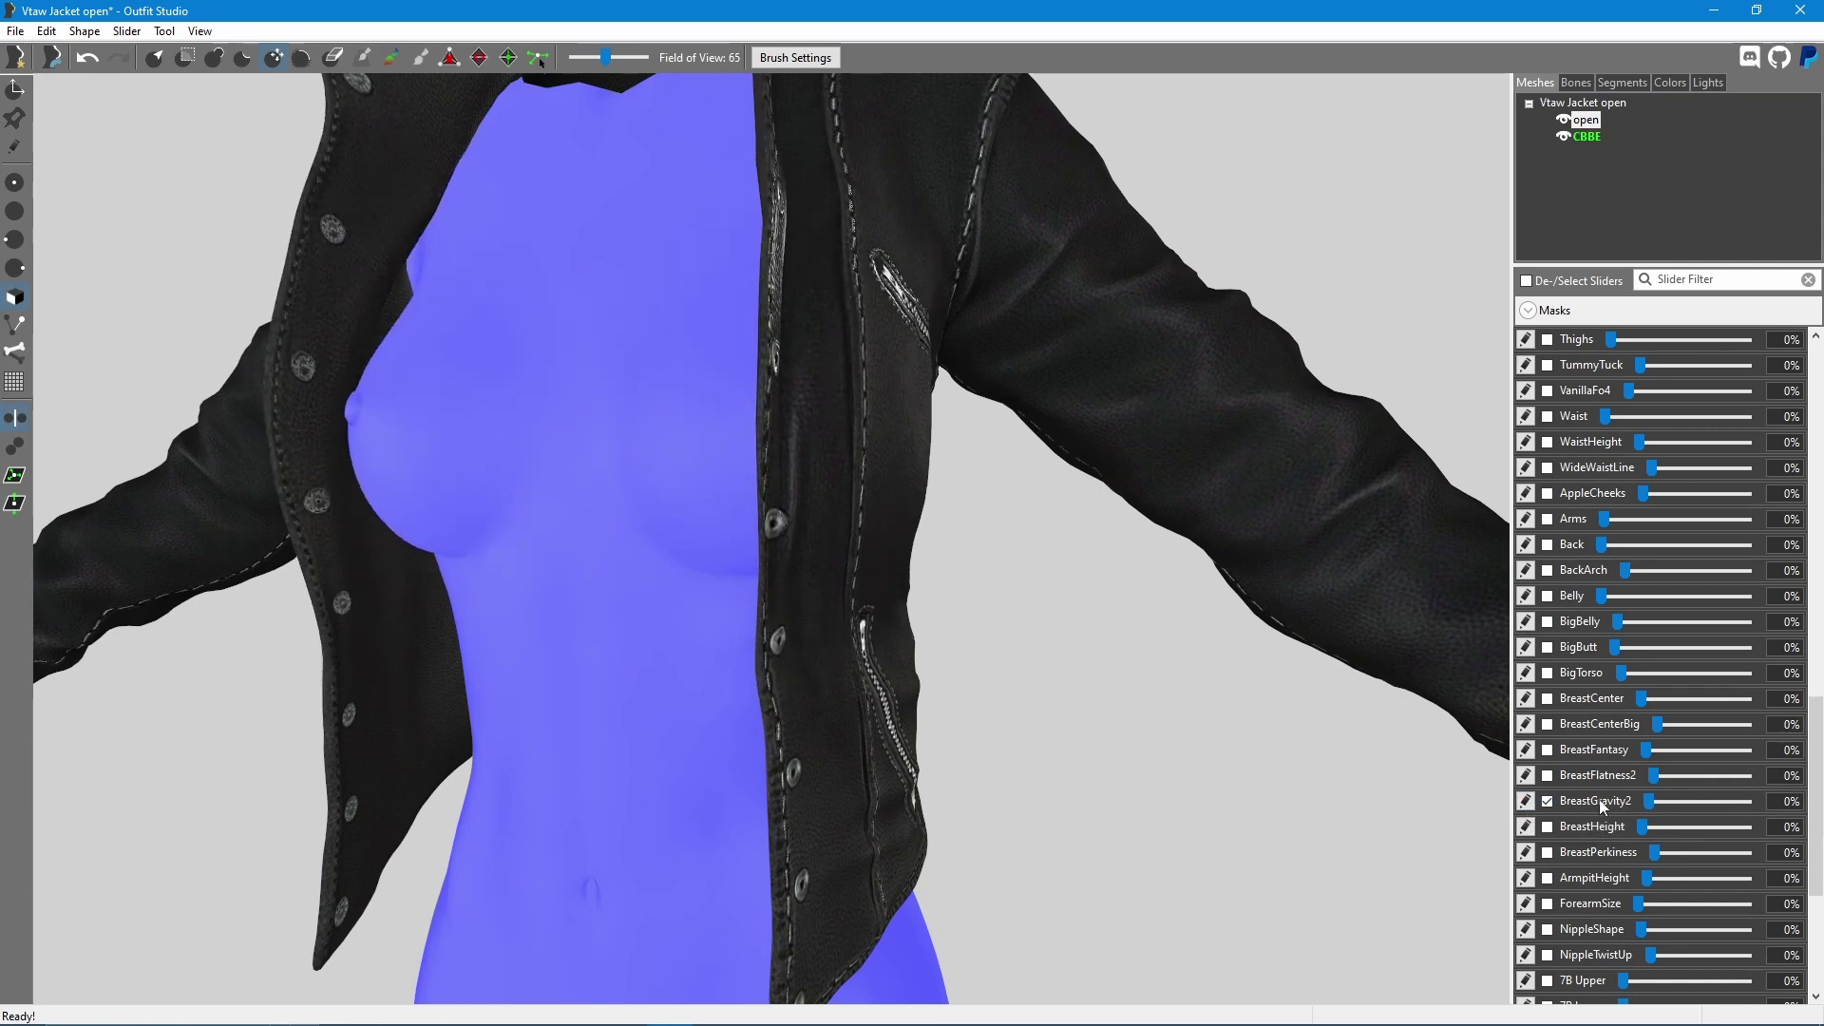
Erase the jacket's BreastGravity2 slider data, confirm, and check the slider back near 0%.
click(127, 31)
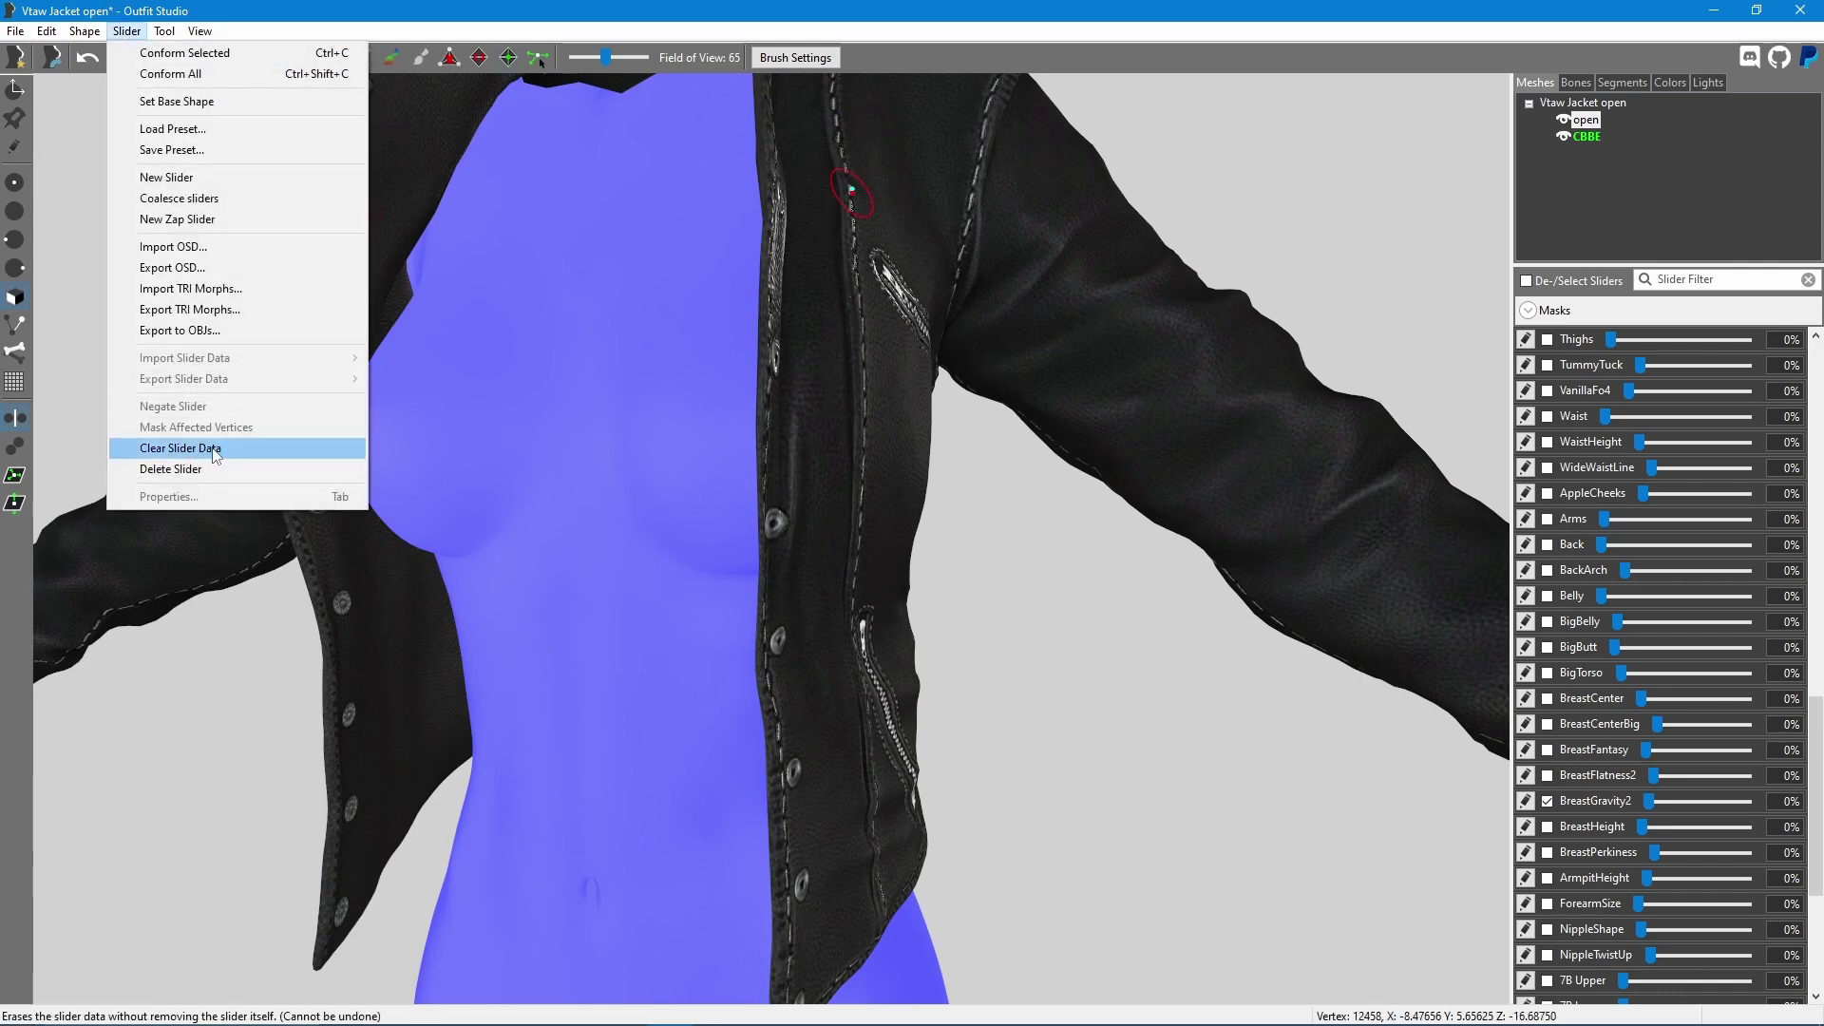
click(181, 448)
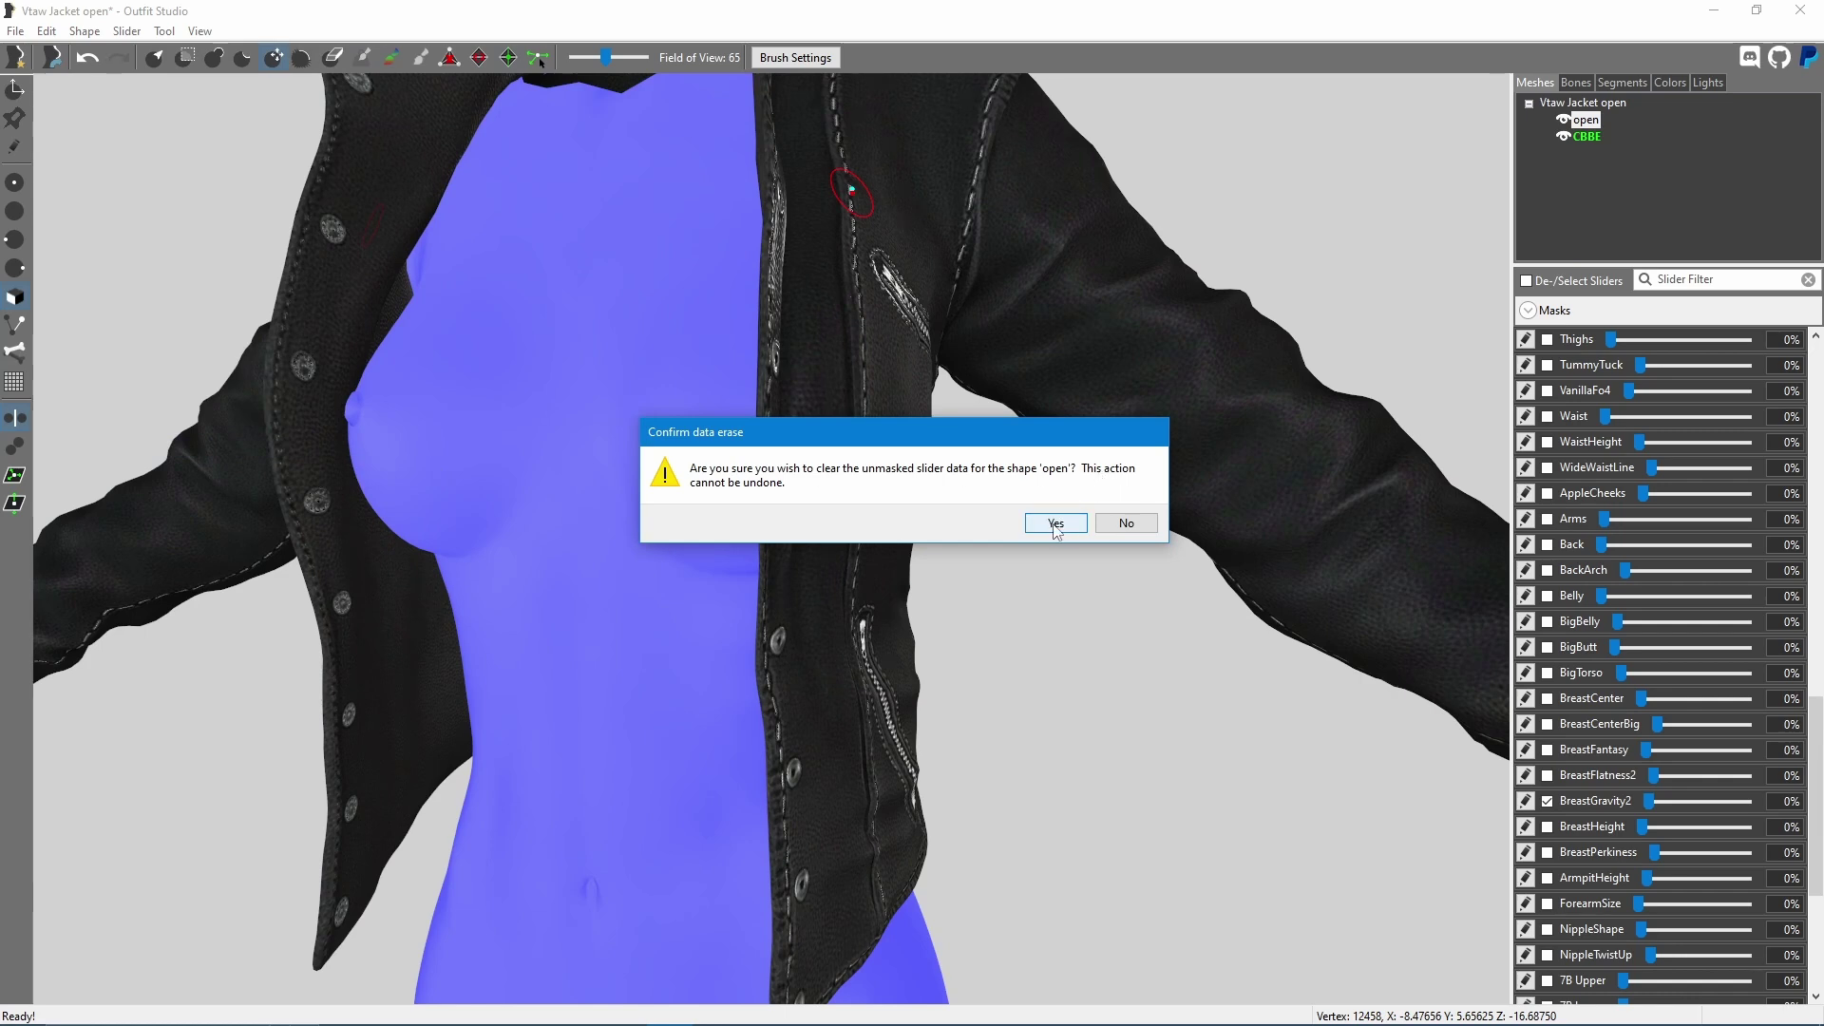
click(1055, 524)
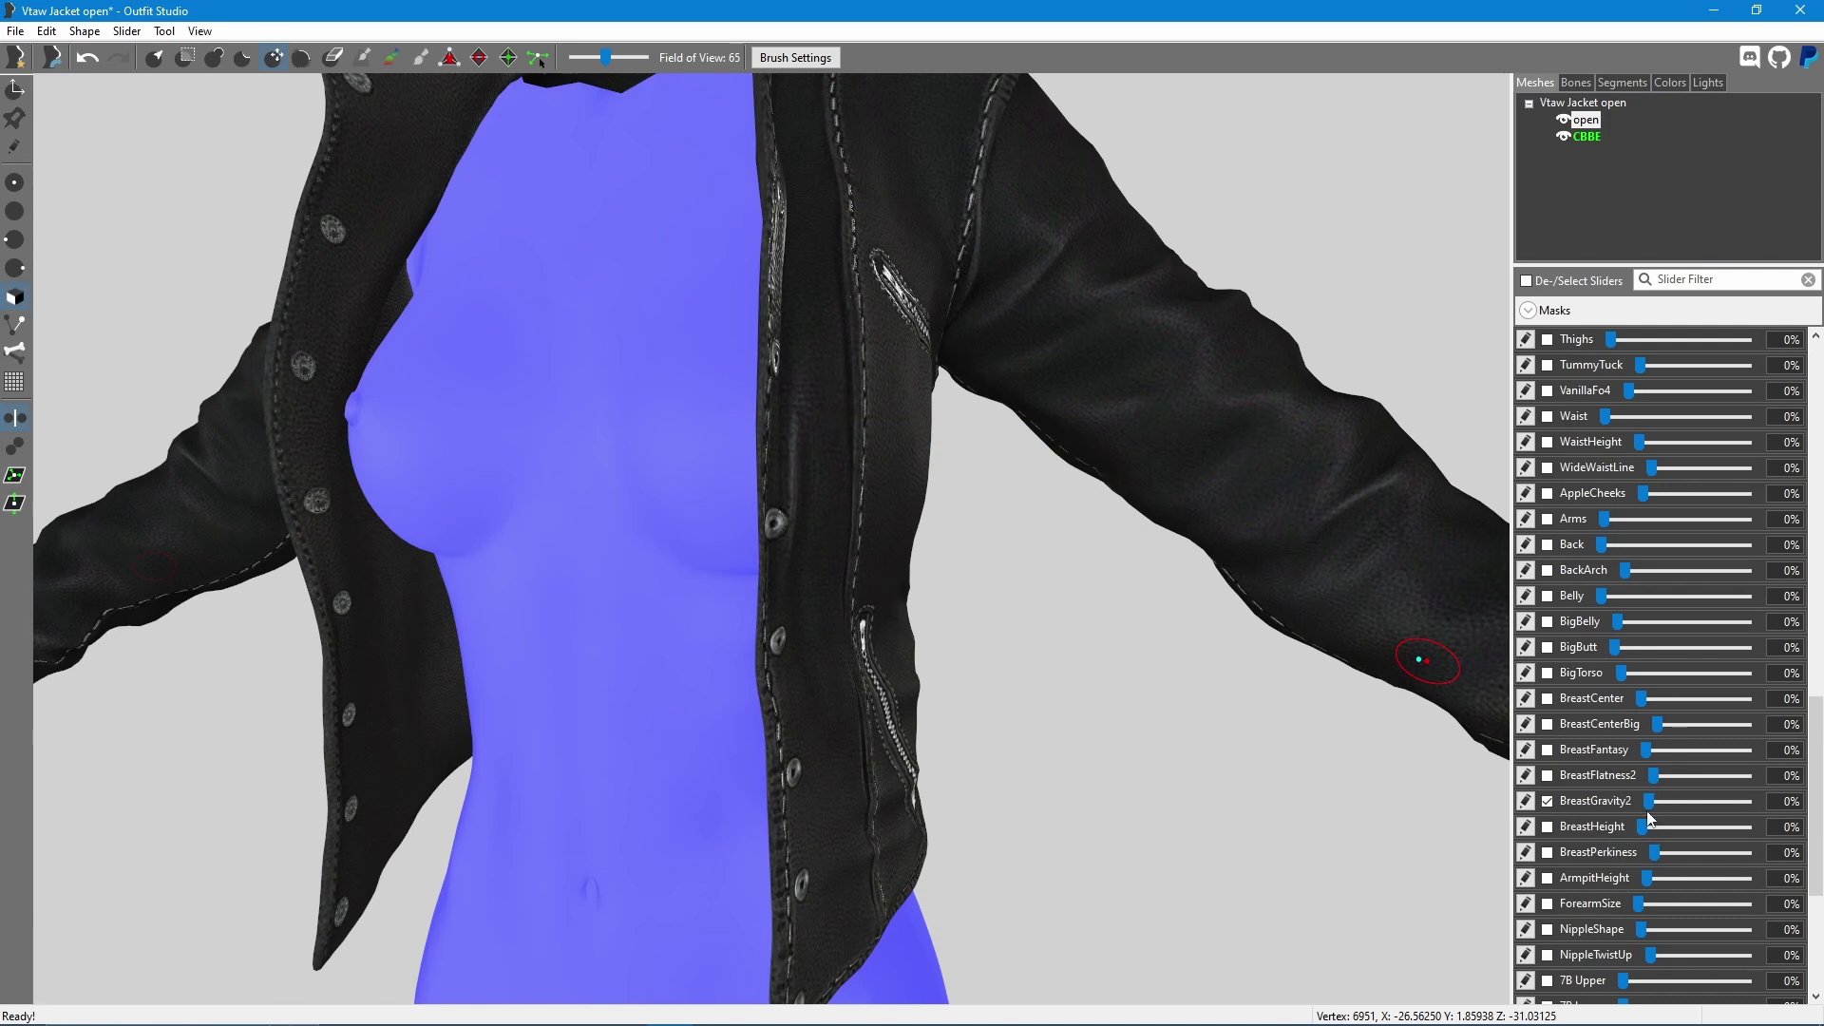
drag(1677, 810, 1567, 800)
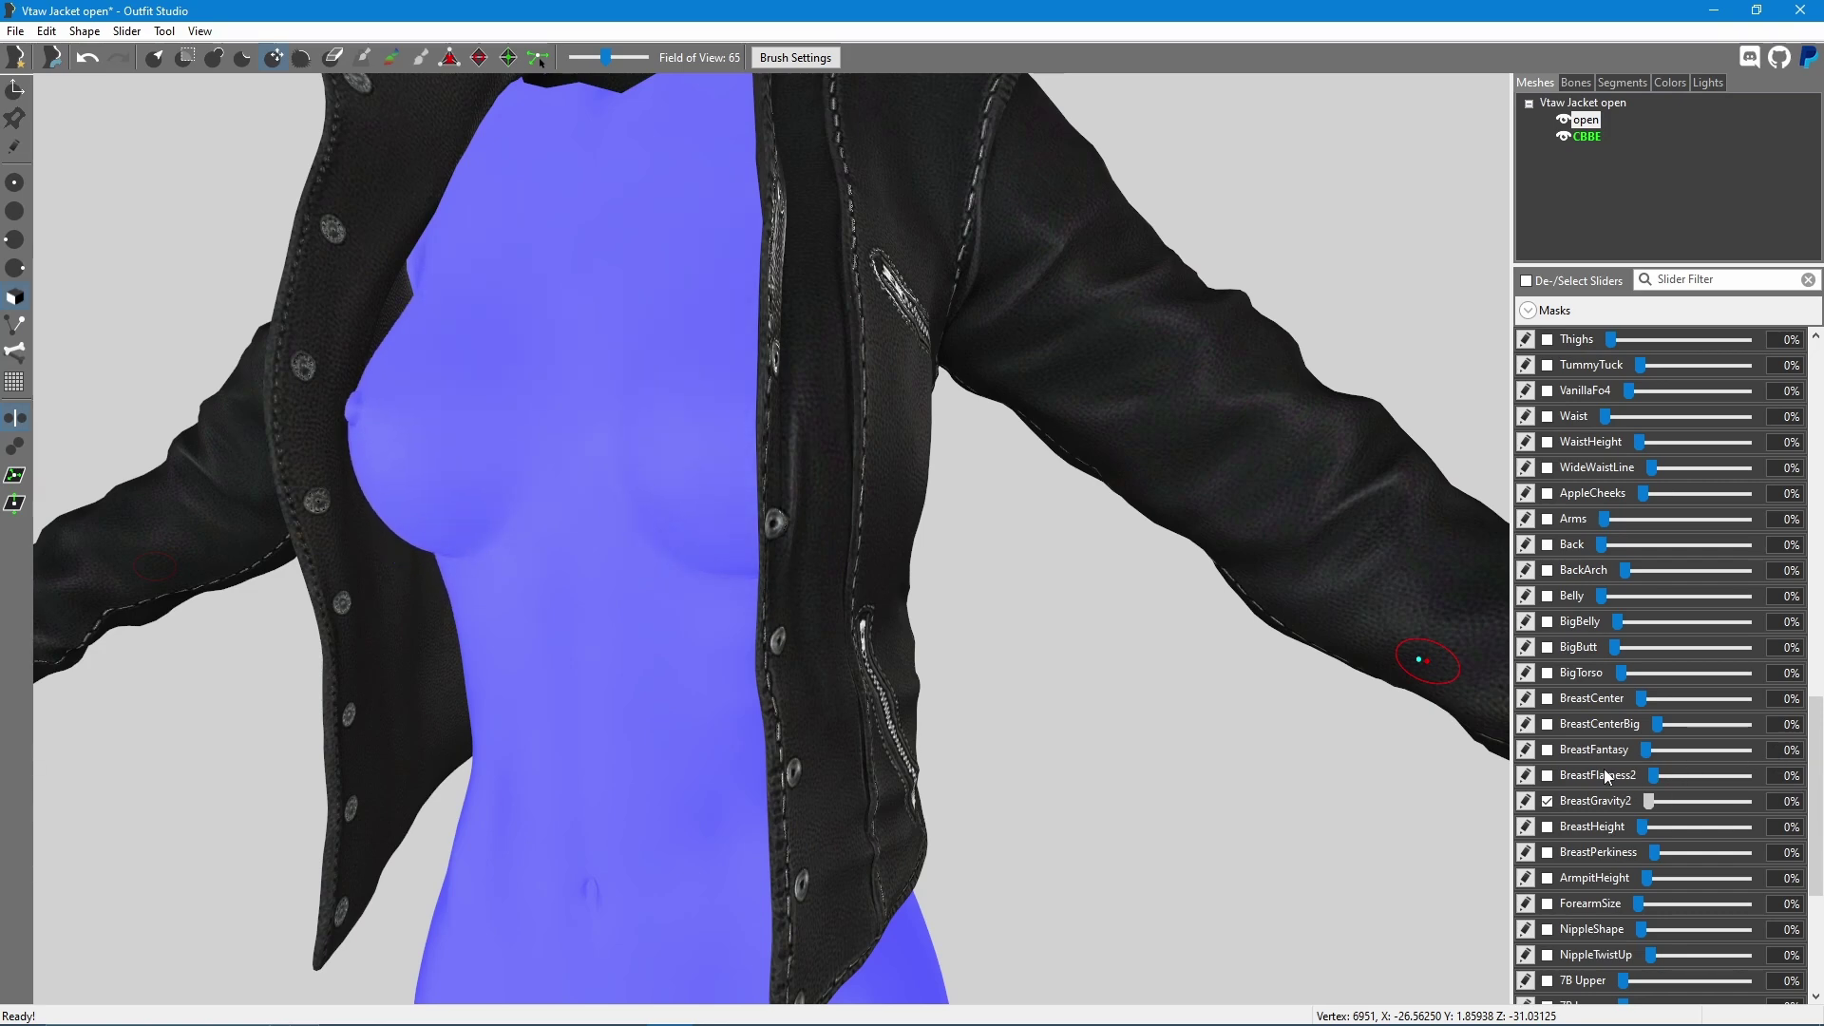
click(126, 30)
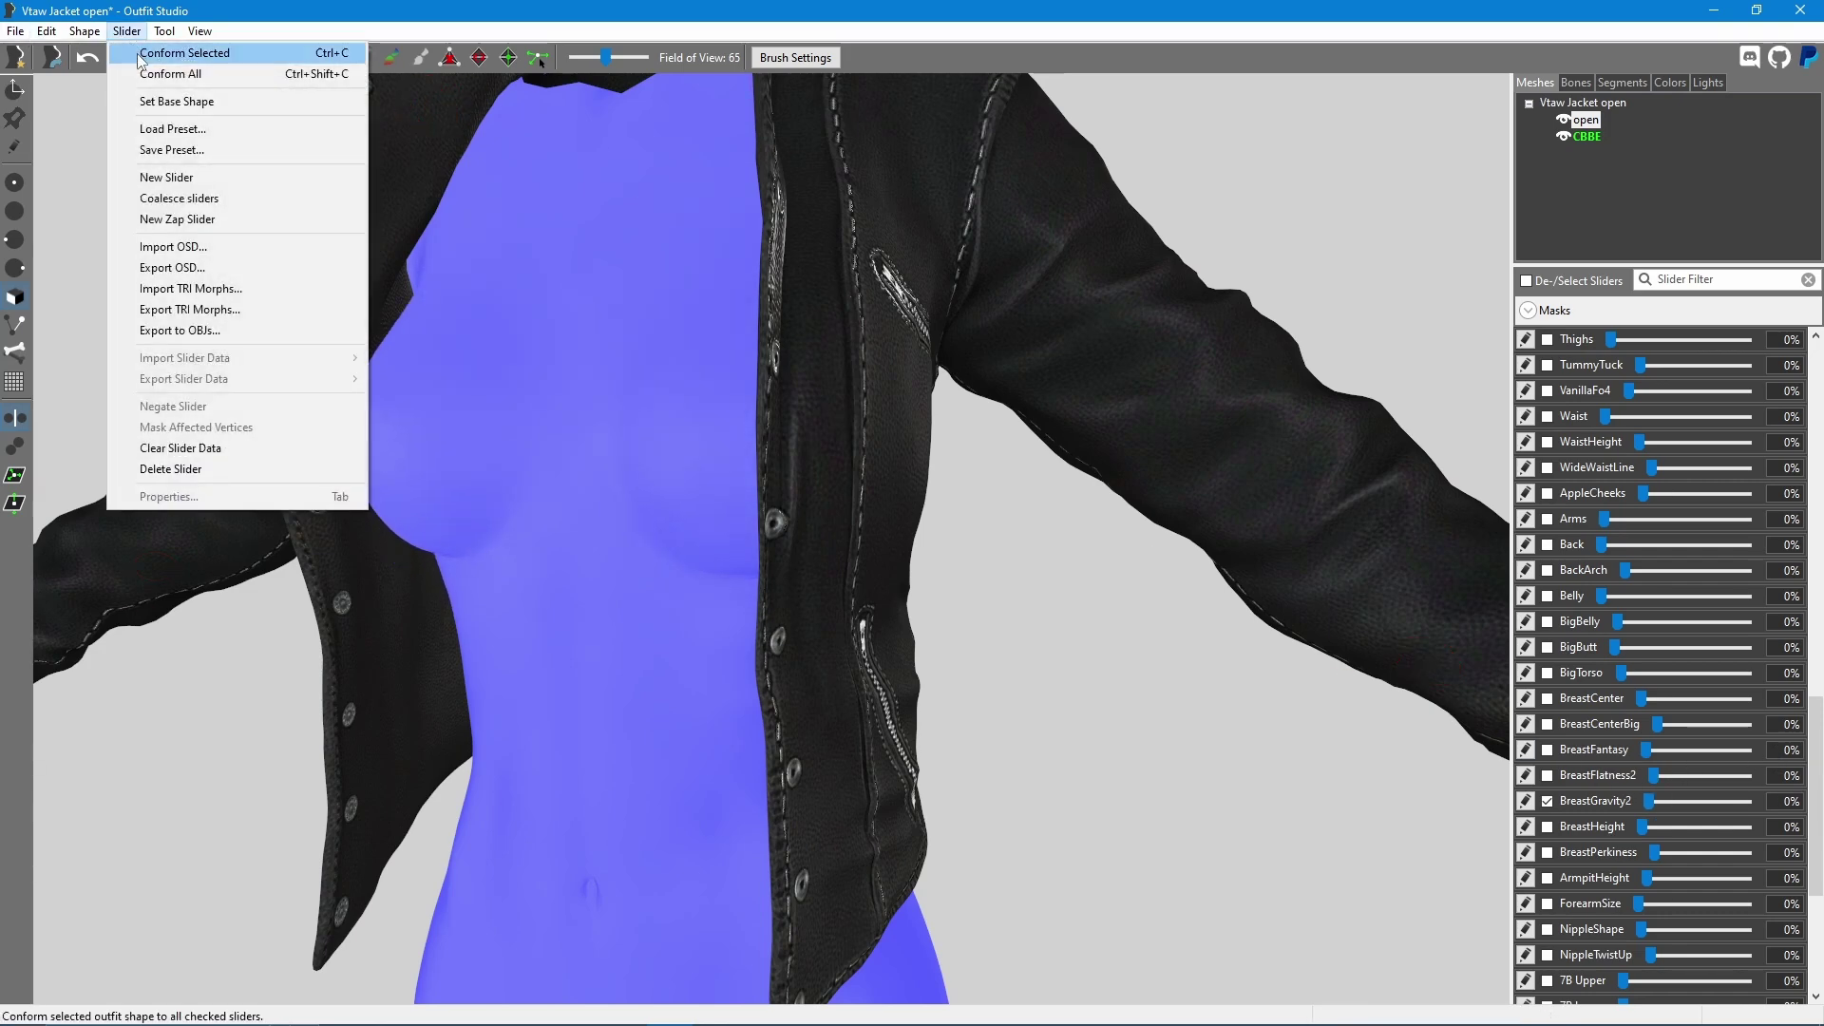
Re-conform the jacket with default settings, preview BreastGravity2, and edit that slider at 100%.
click(161, 54)
click(1102, 644)
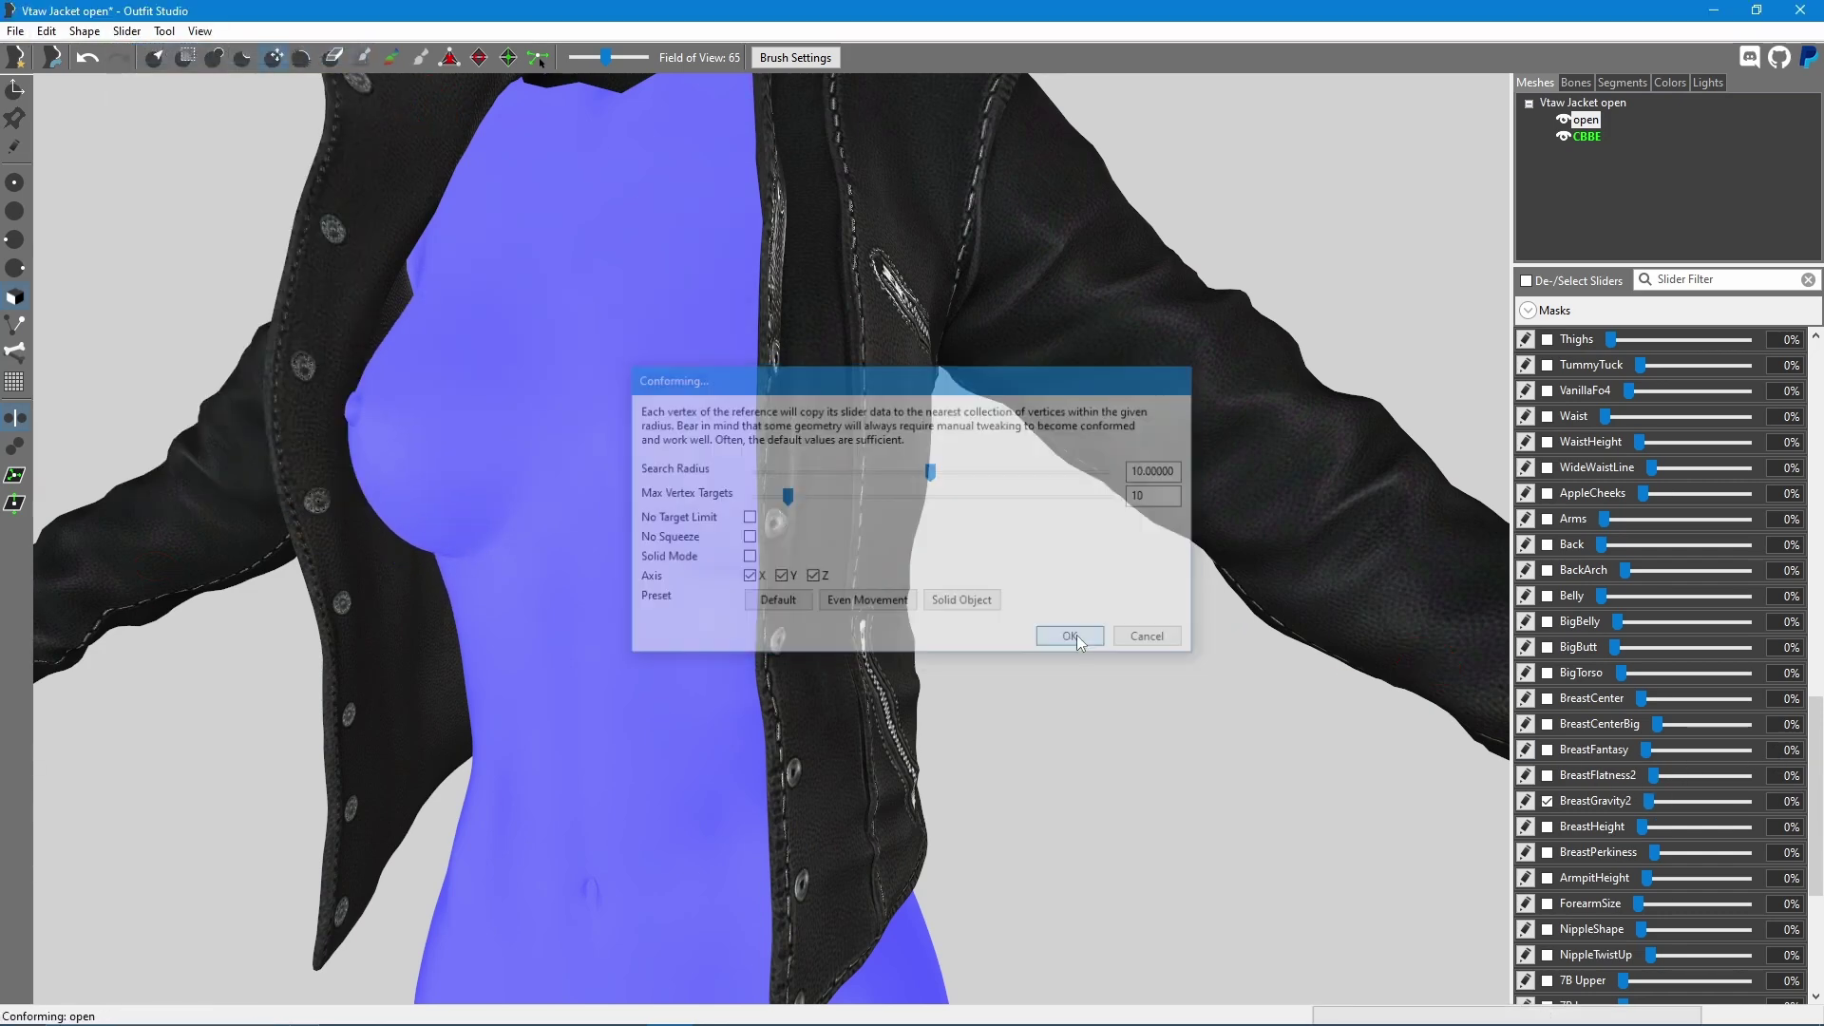
drag(1647, 806, 1779, 787)
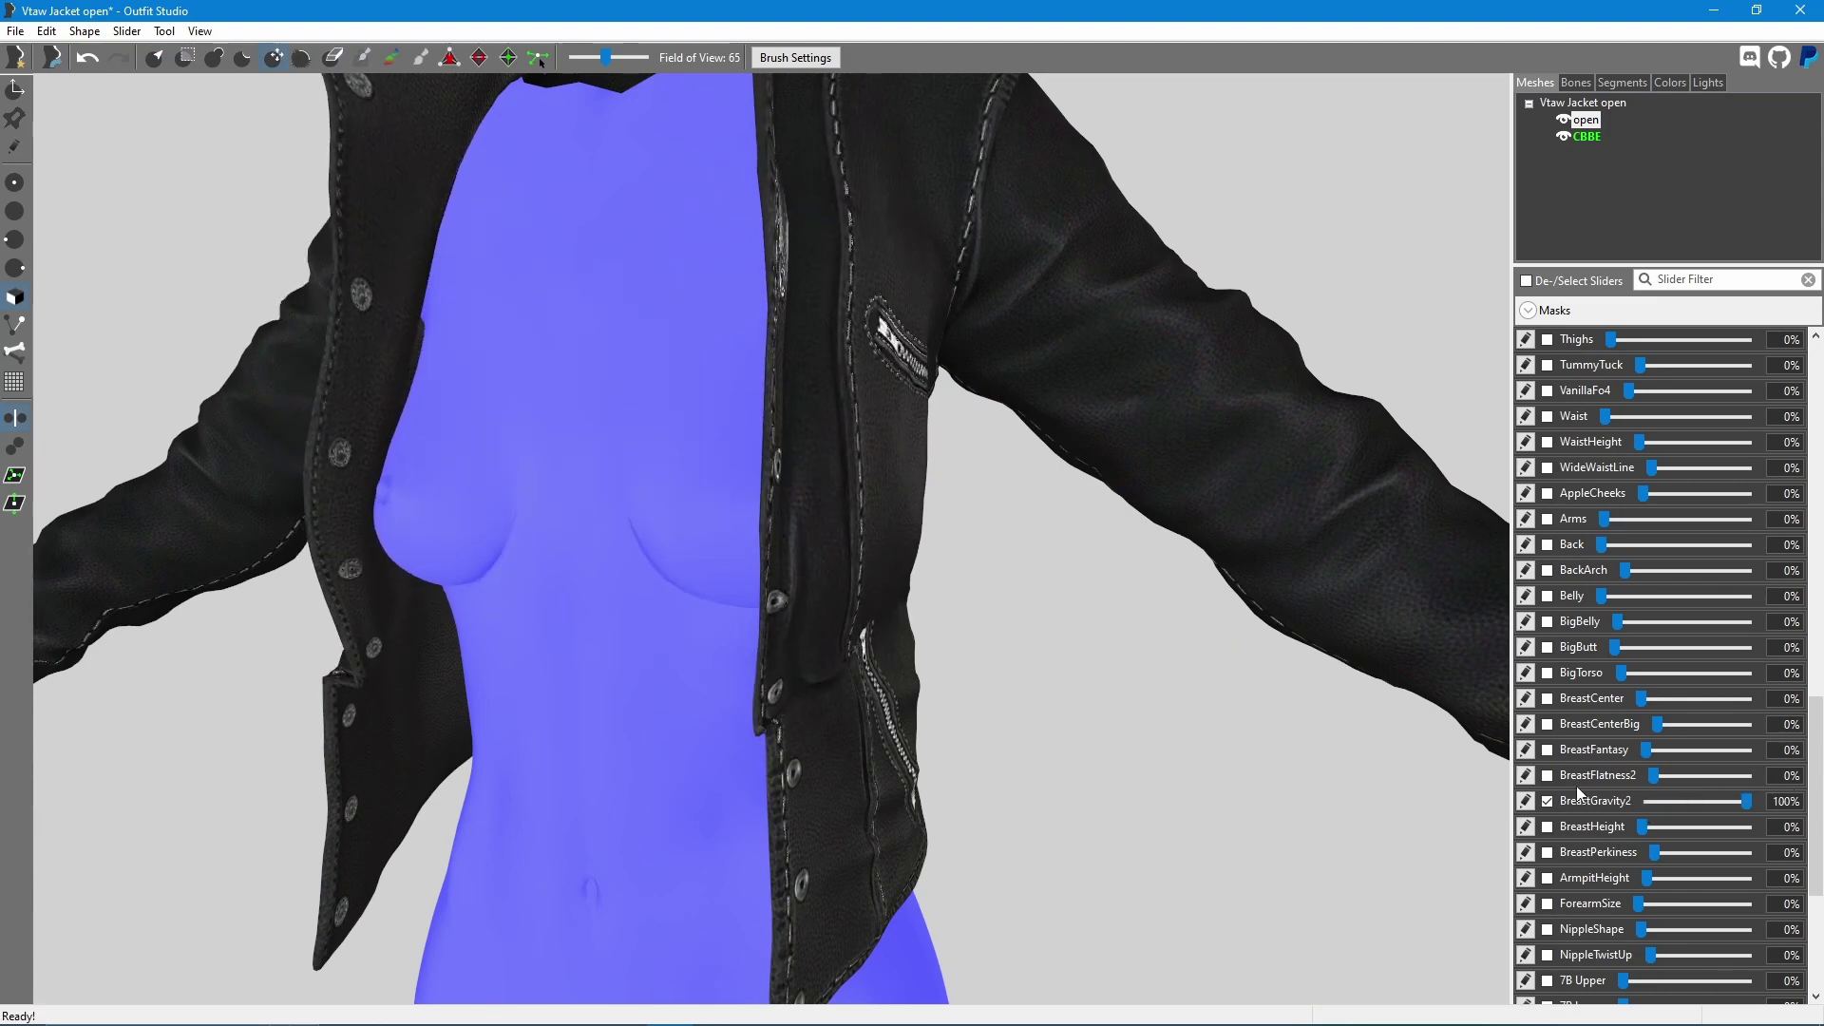
click(1526, 800)
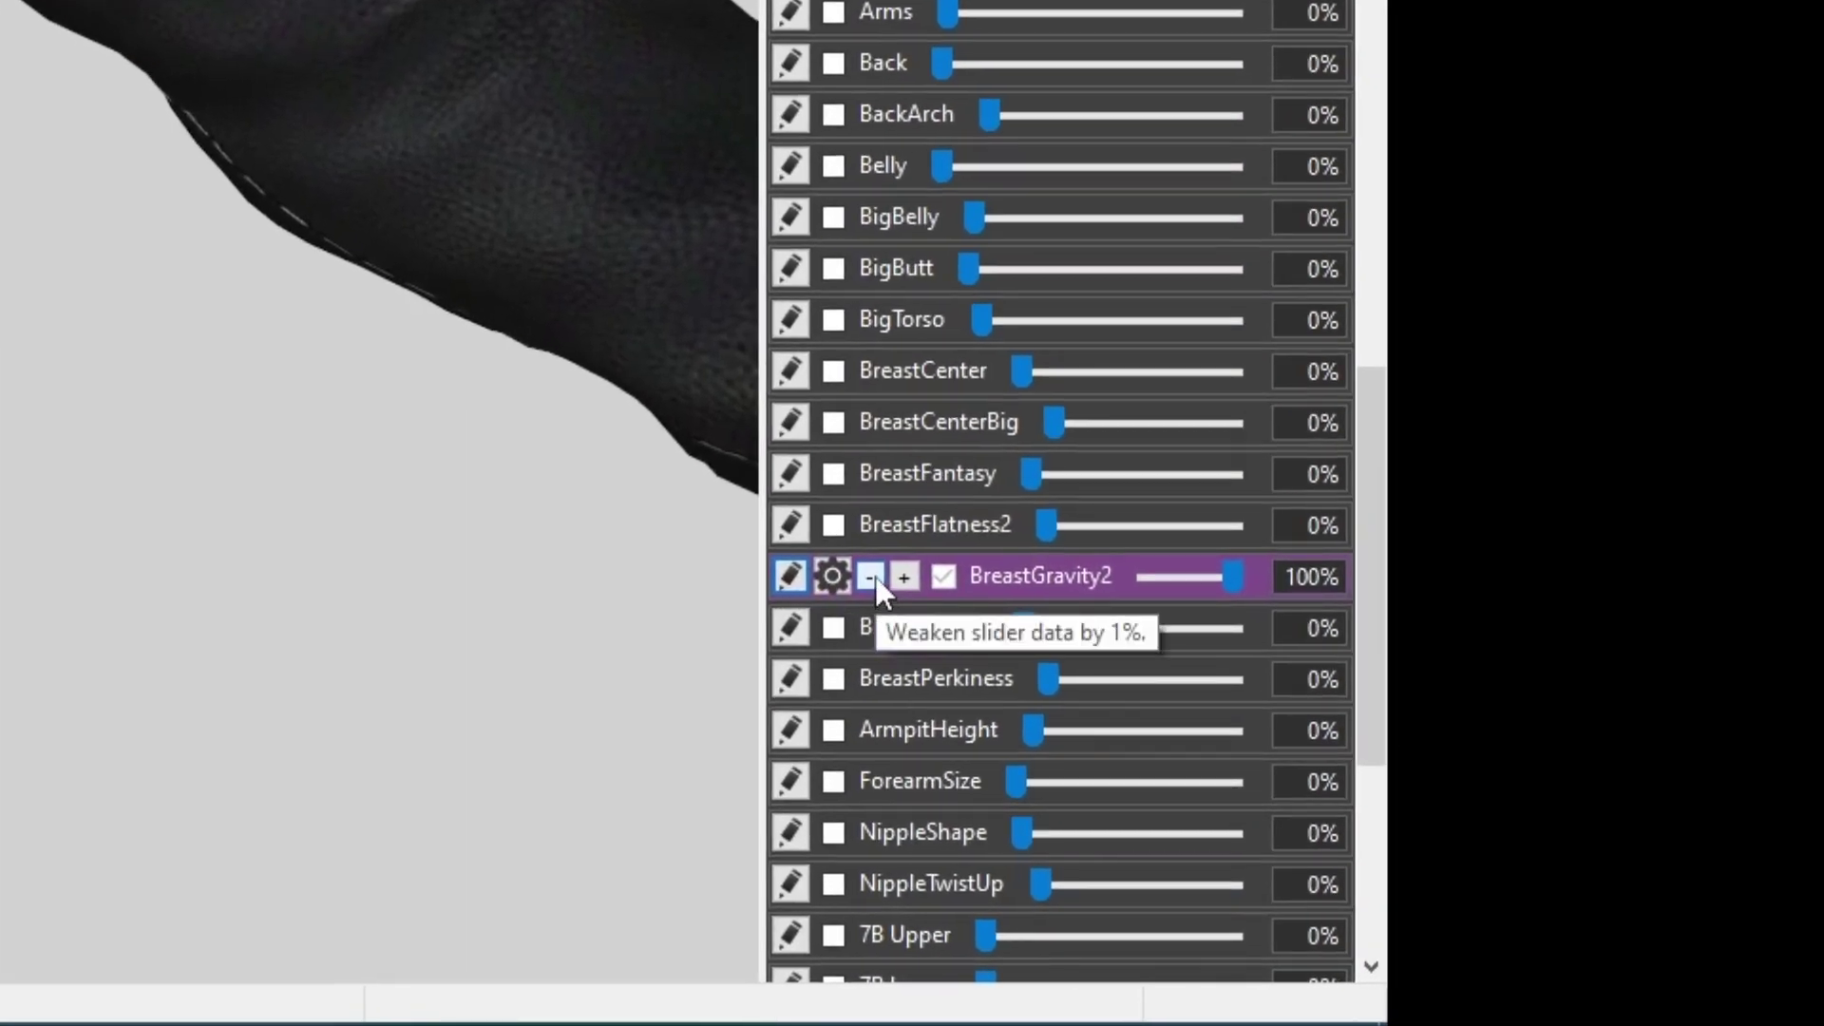